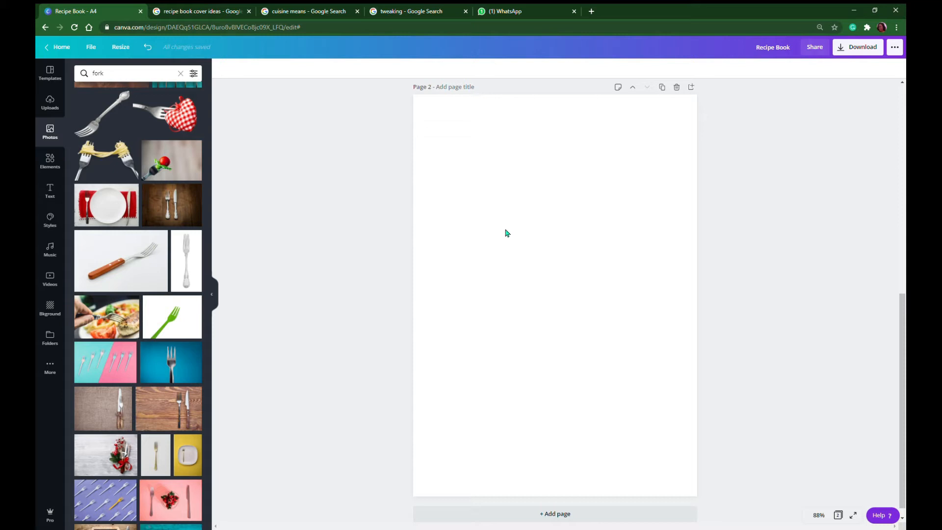
Turn on the rulers and guides for the Recipe Book design
click(92, 47)
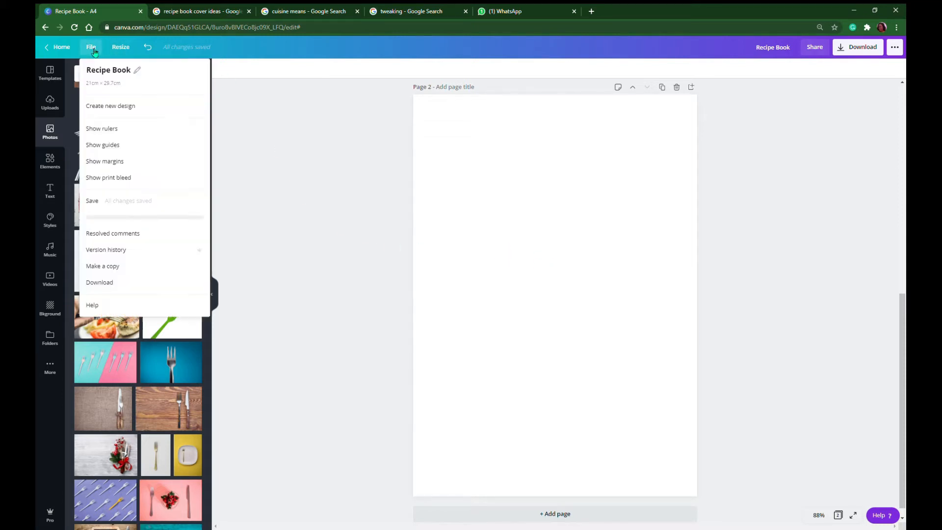
click(127, 135)
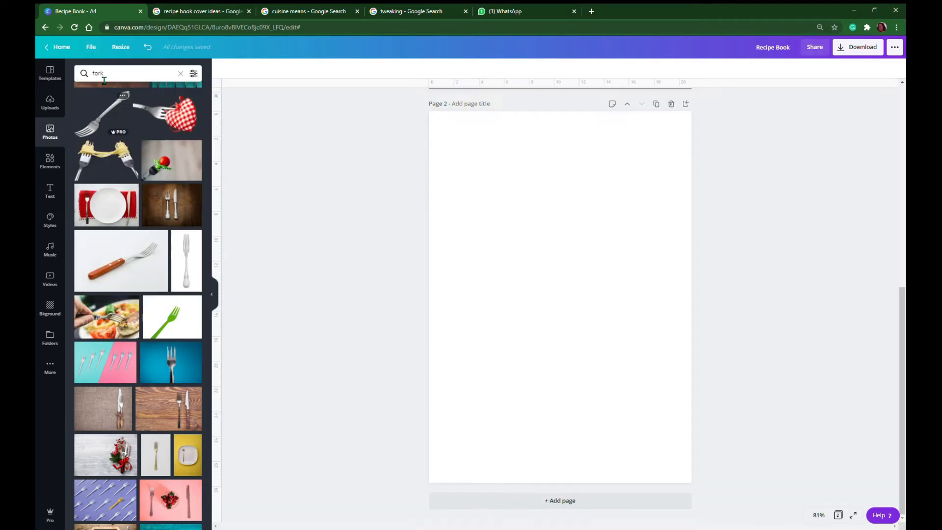
click(94, 49)
click(115, 145)
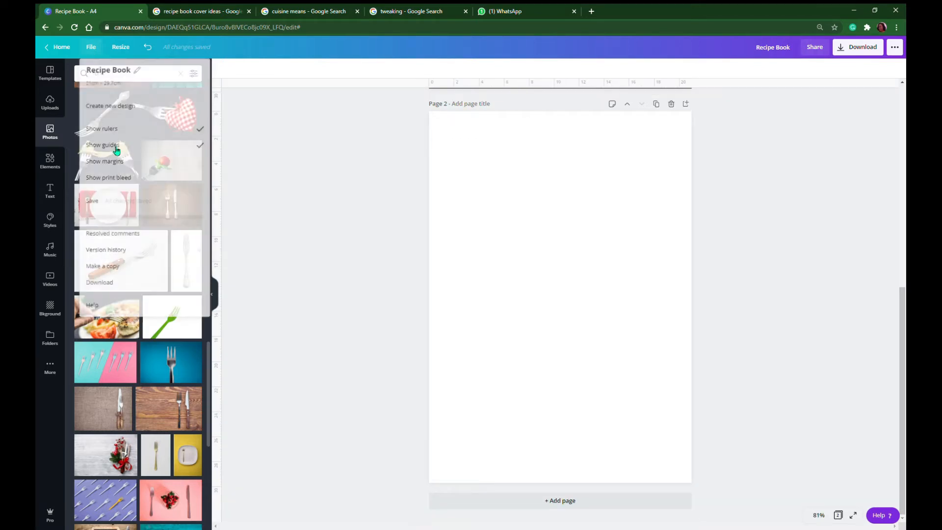
Place two vertical and two horizontal guides on page 2, each about 2.1 cm inside one page edge
drag(219, 213, 460, 219)
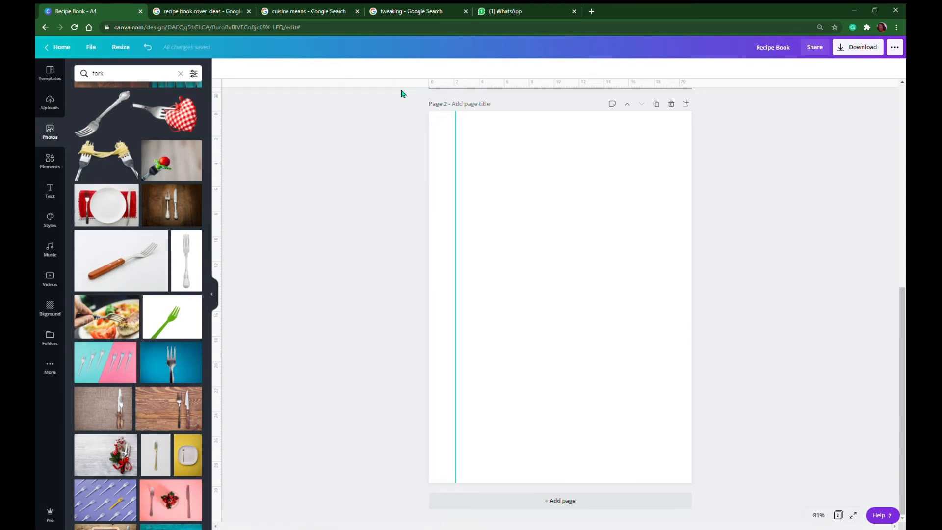
drag(392, 91, 406, 142)
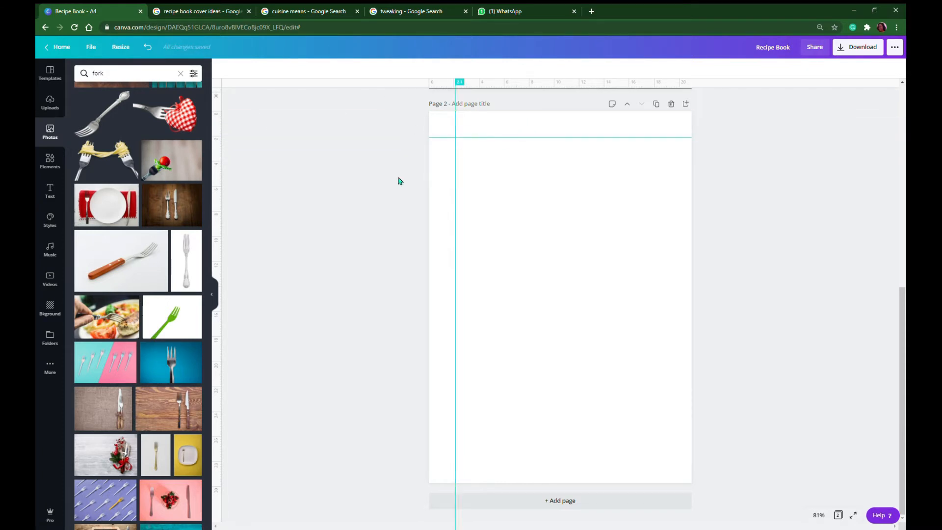
drag(223, 225, 670, 227)
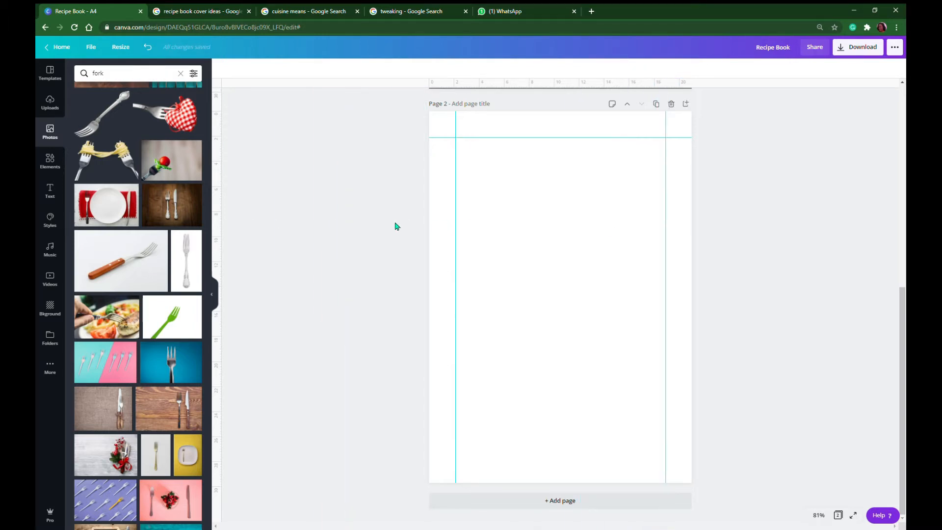
mouse_move(362, 93)
mouse_down()
mouse_move(357, 131)
mouse_move(425, 381)
mouse_move(410, 468)
mouse_move(411, 460)
mouse_up()
click(120, 48)
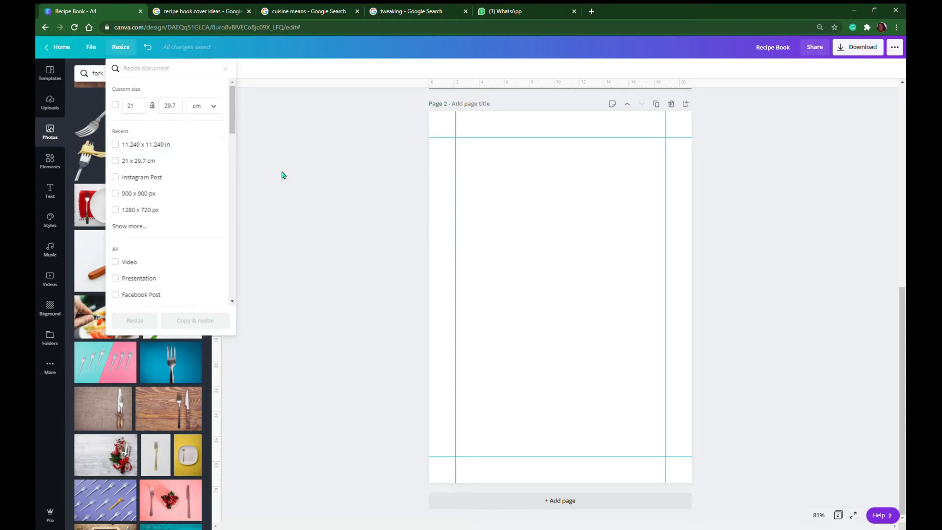
click(529, 245)
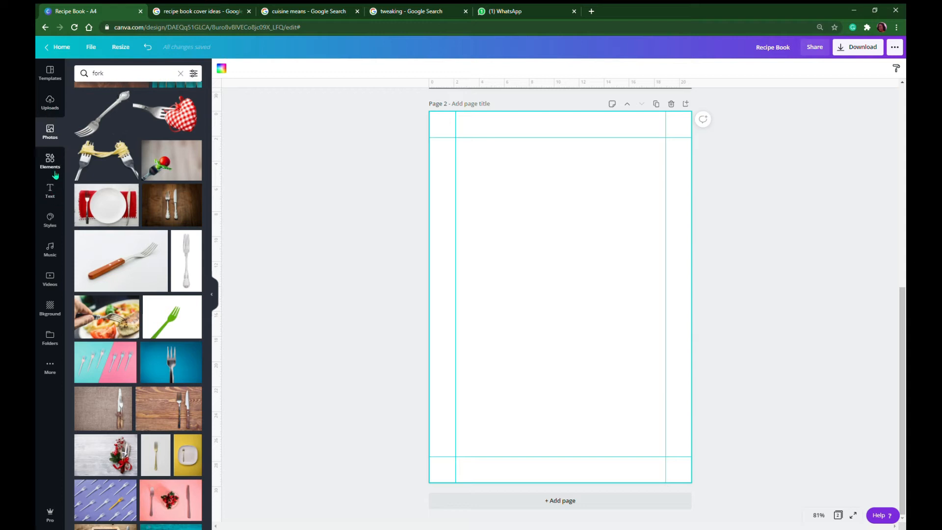
Search the photos for "table top" and add the dark wooden plank photo to page 2
click(51, 139)
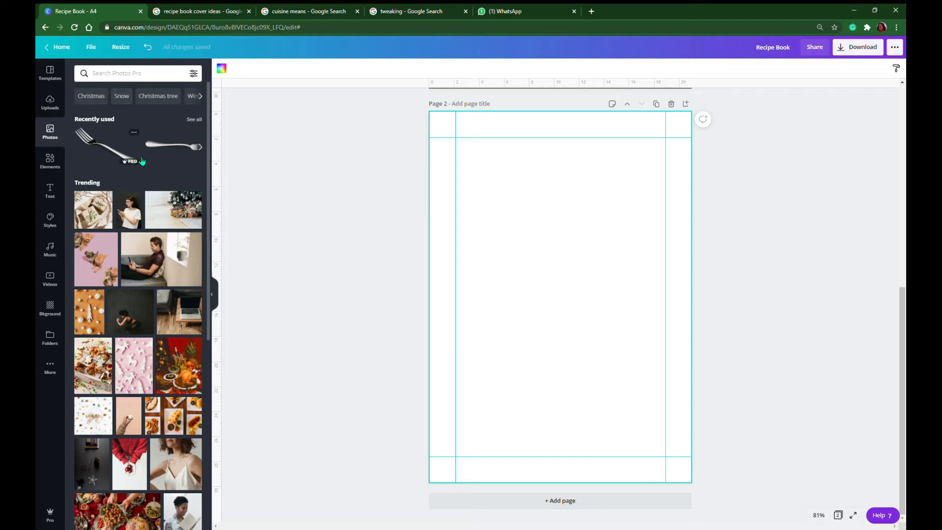
click(130, 74)
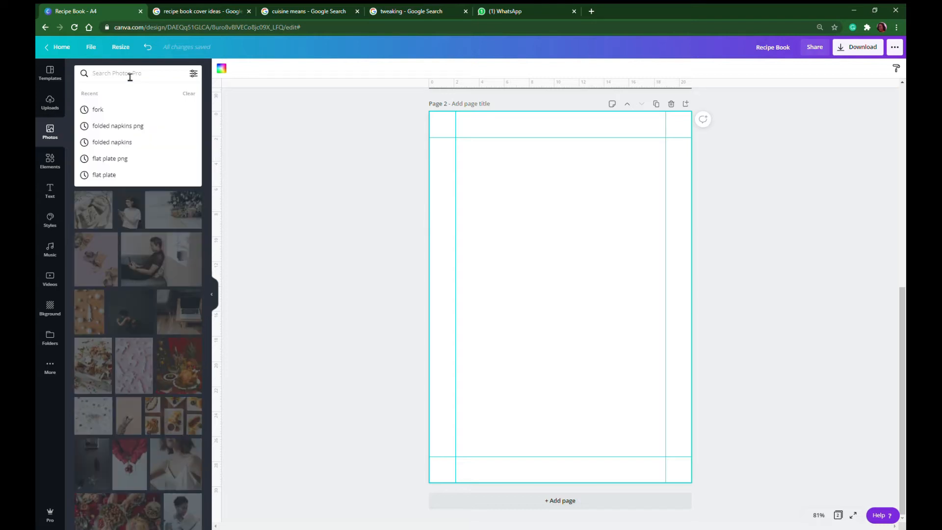
text(table)
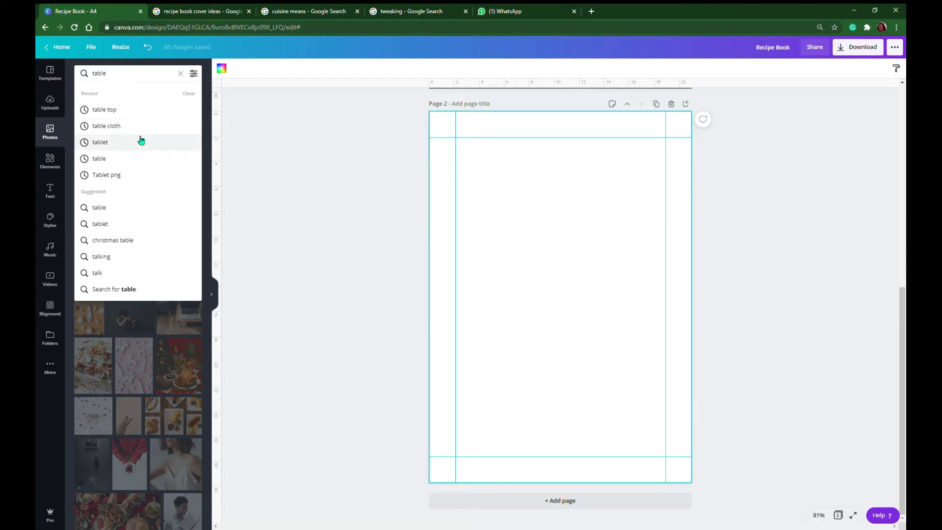
click(111, 110)
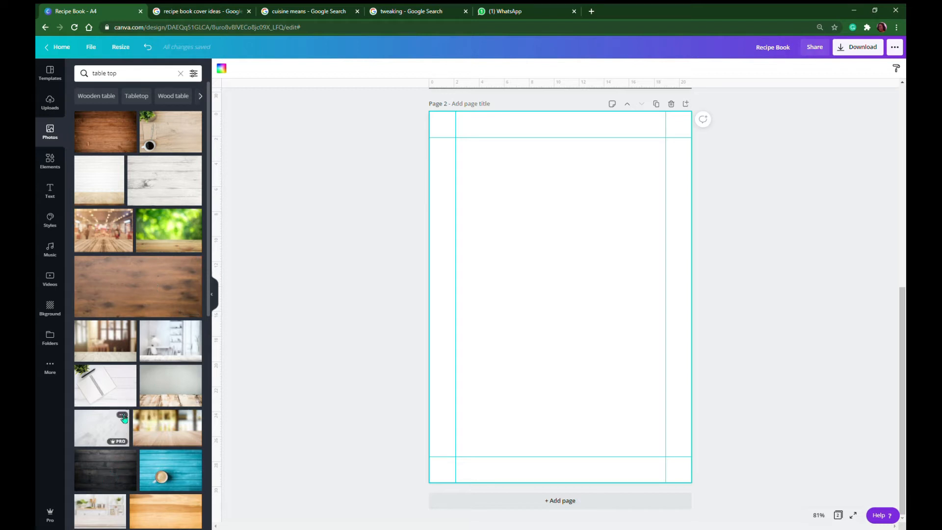
scroll(136, 248, down, 5)
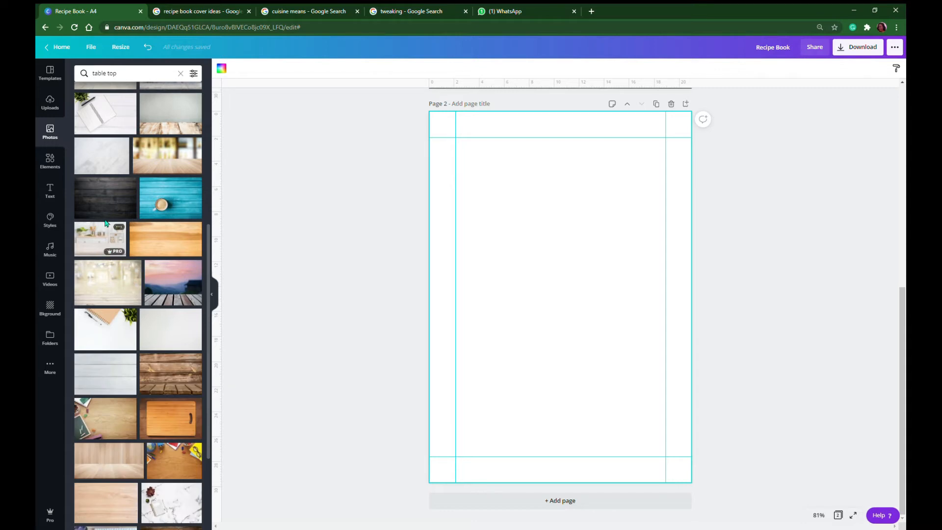
click(109, 203)
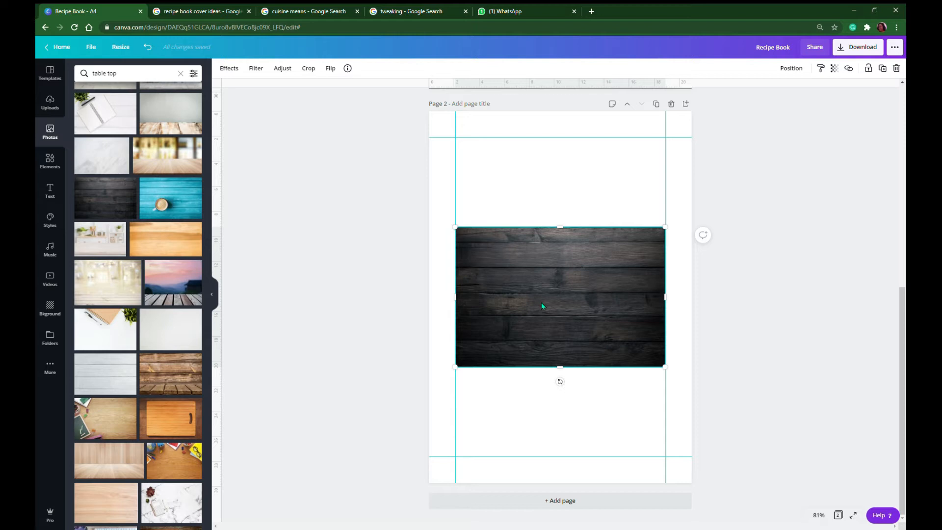
Add a single-image grid covering page 2 and fill it with the dark wooden plank photo
click(51, 162)
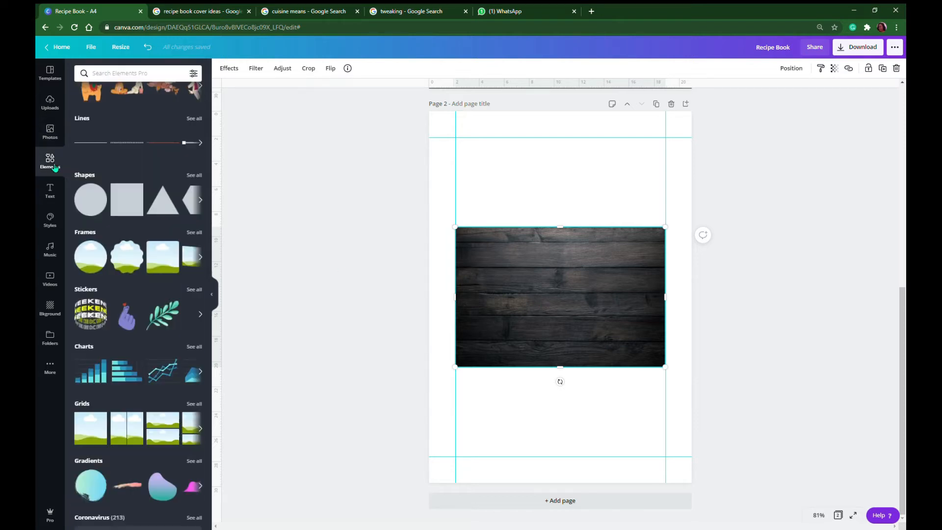
click(103, 418)
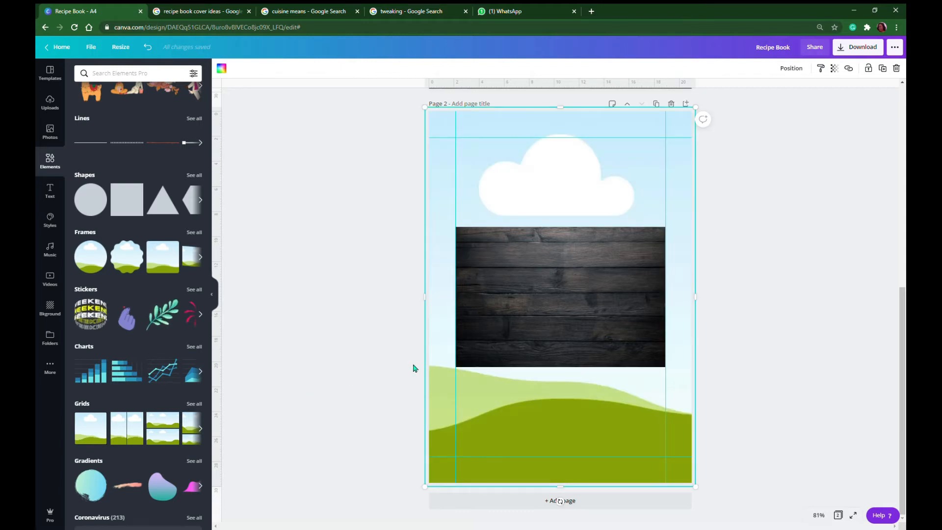
click(562, 299)
drag(562, 299, 567, 295)
click(562, 260)
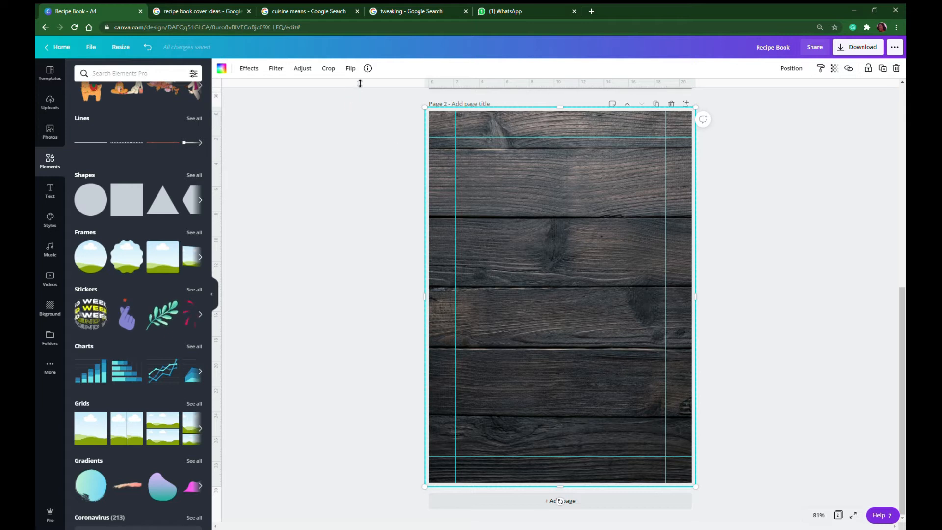
Adjust the wood background's brightness to -27 and its vignette to 42
click(302, 69)
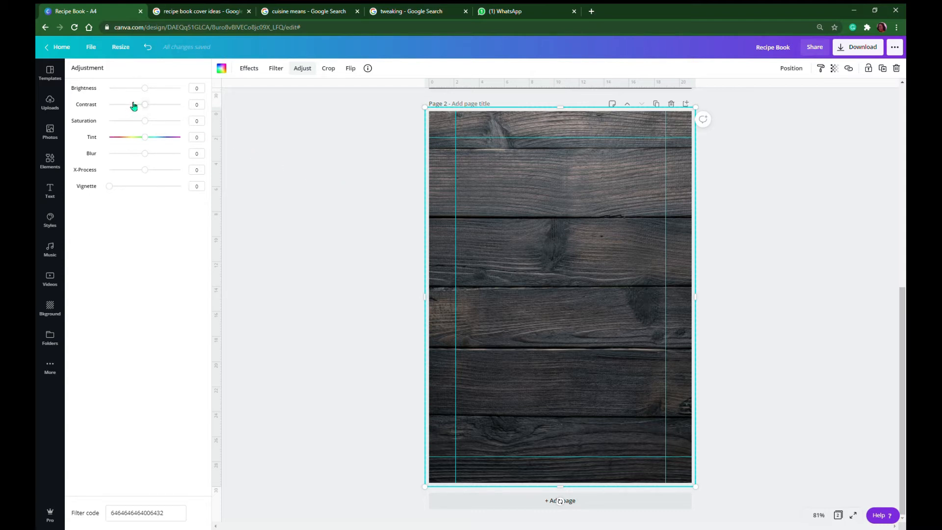
drag(149, 90, 138, 90)
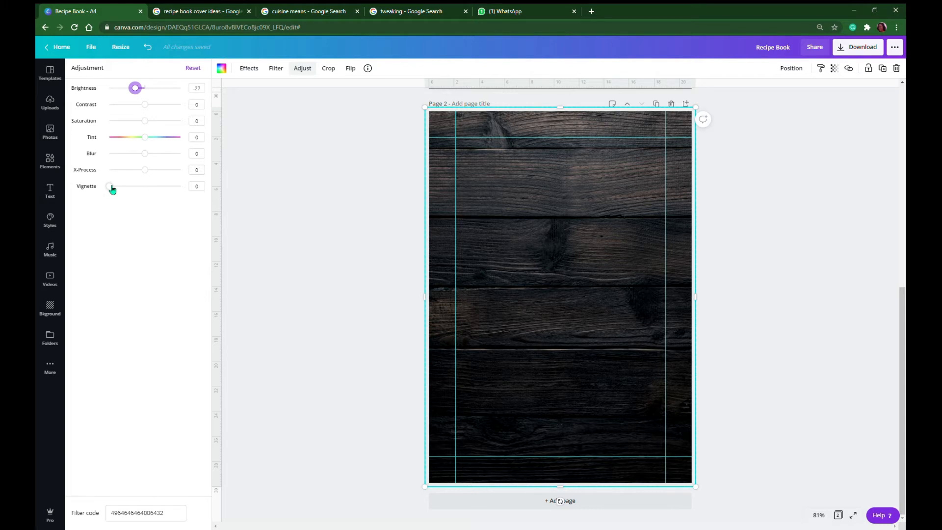
drag(111, 190, 144, 190)
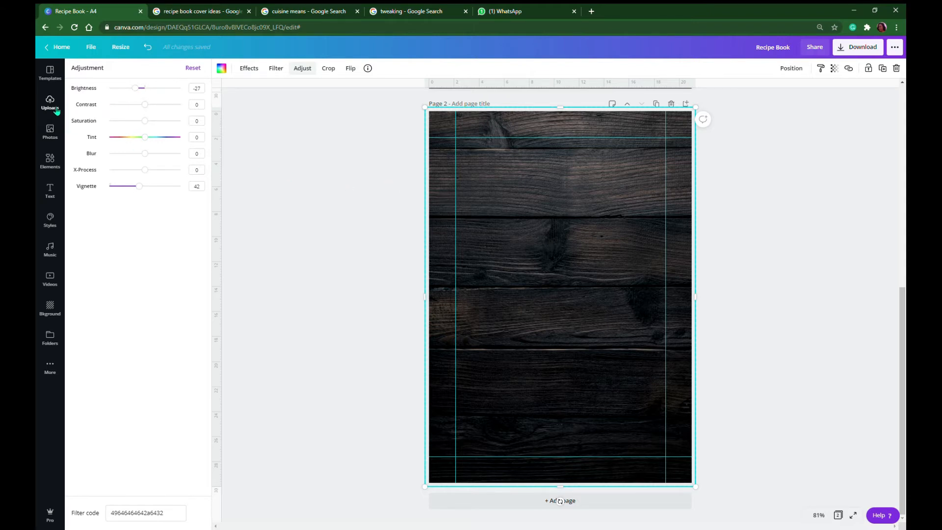
Search the photo library for "healthy food"
click(54, 133)
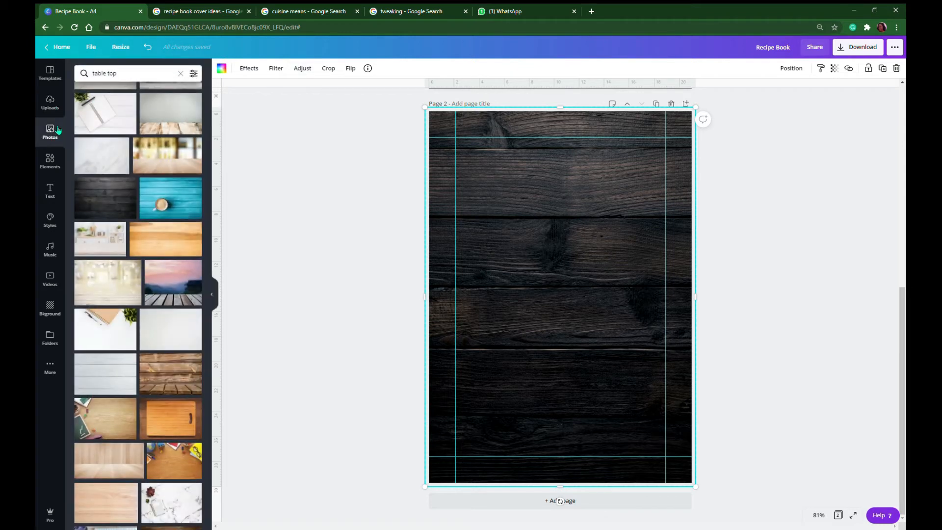
drag(136, 81, 70, 76)
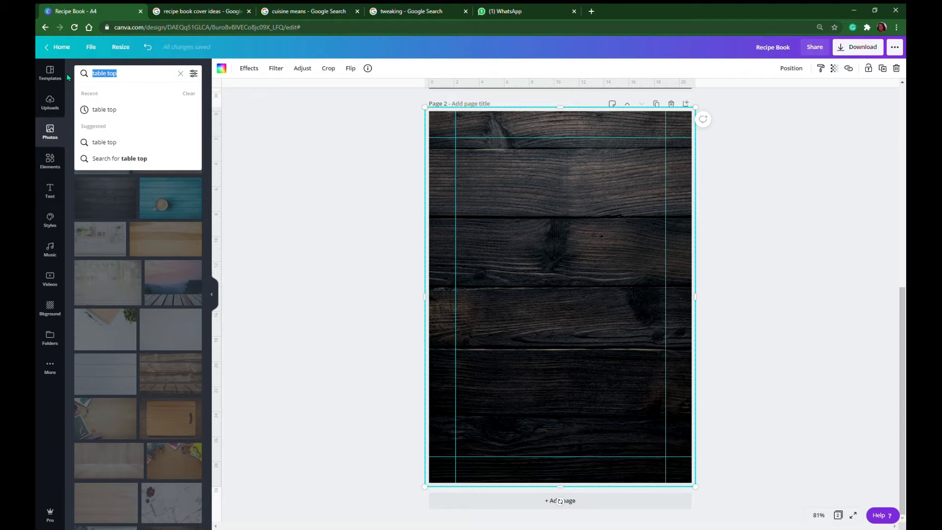
text(healthy)
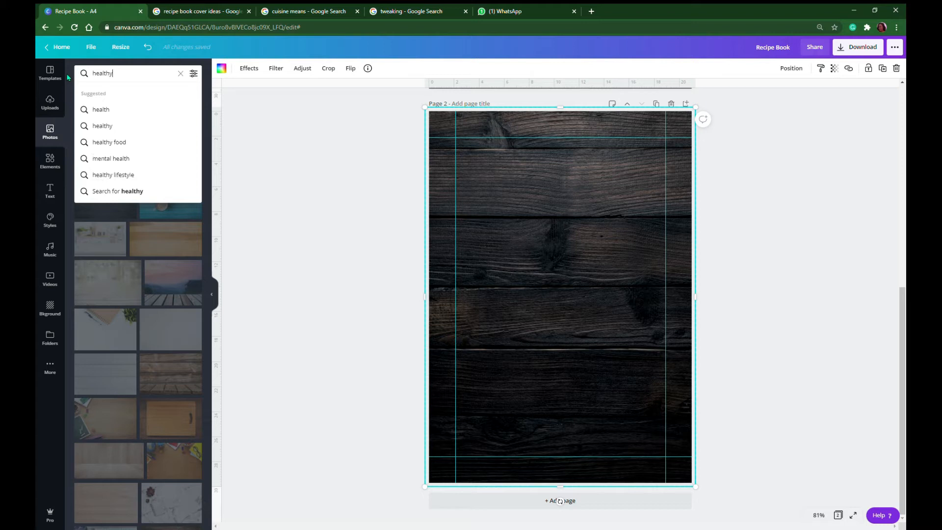
click(118, 140)
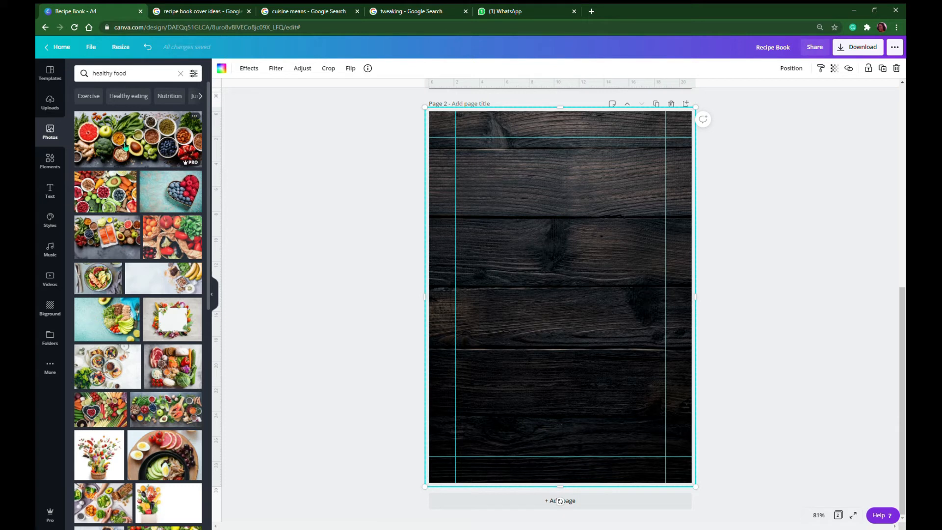
Browse the "healthy food" photo results for a plated dish suited to the cover
scroll(141, 224, down, 6)
scroll(140, 224, down, 3)
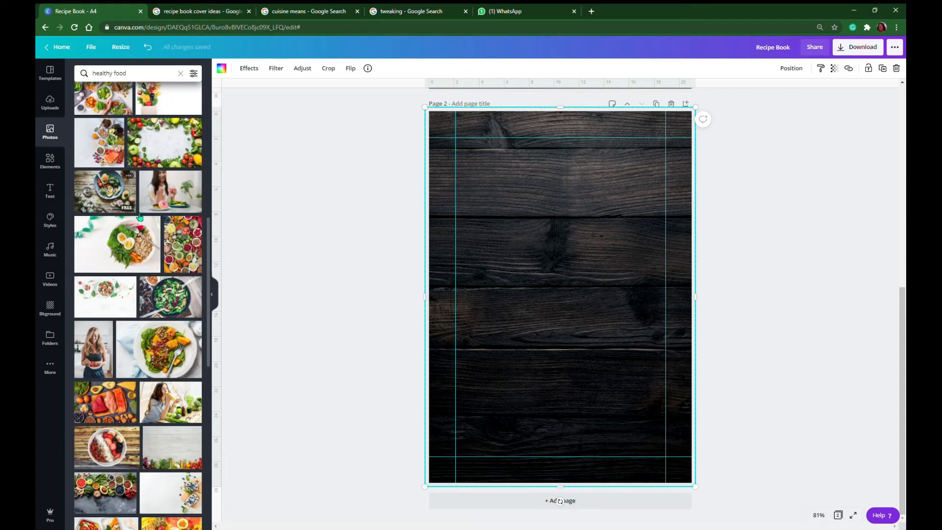
scroll(139, 216, down, 8)
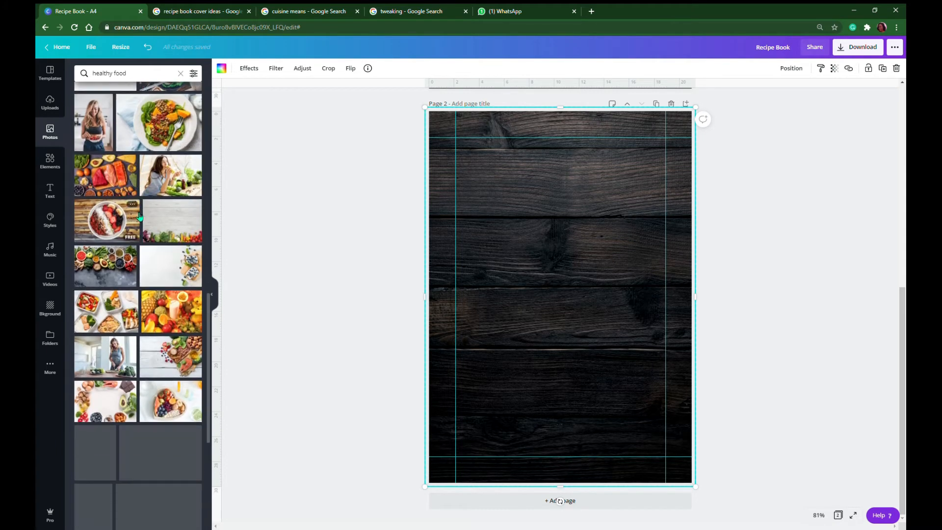
scroll(140, 216, down, 2)
scroll(140, 216, down, 3)
scroll(140, 216, down, 2)
scroll(139, 216, down, 6)
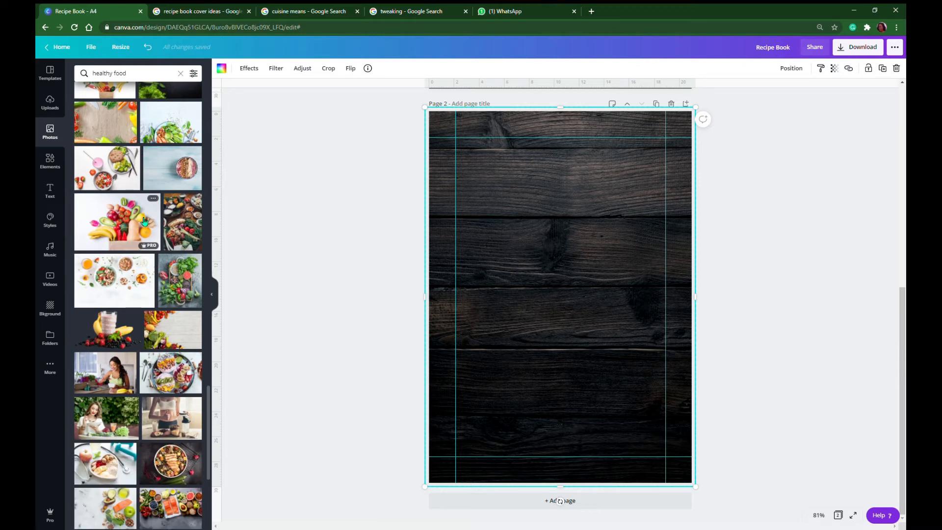
scroll(144, 221, down, 2)
scroll(144, 221, up, 2)
scroll(144, 221, down, 5)
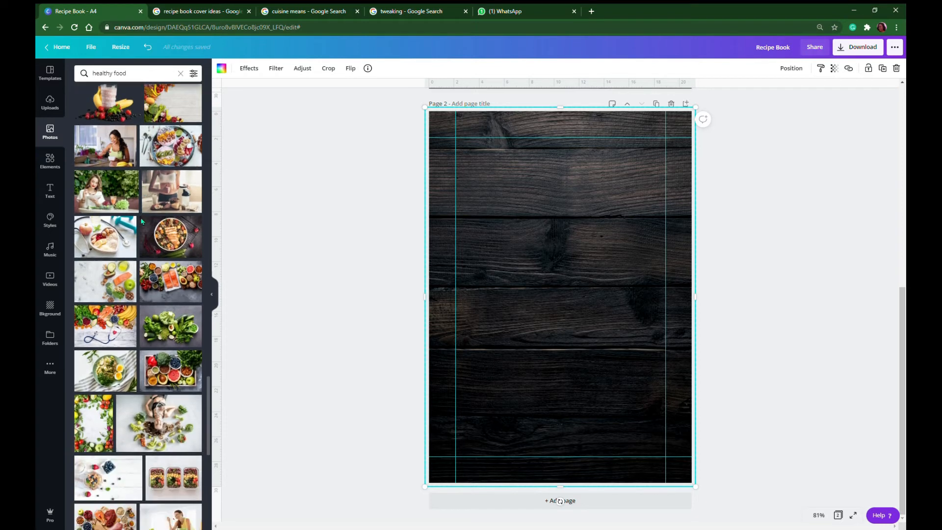
scroll(144, 221, down, 8)
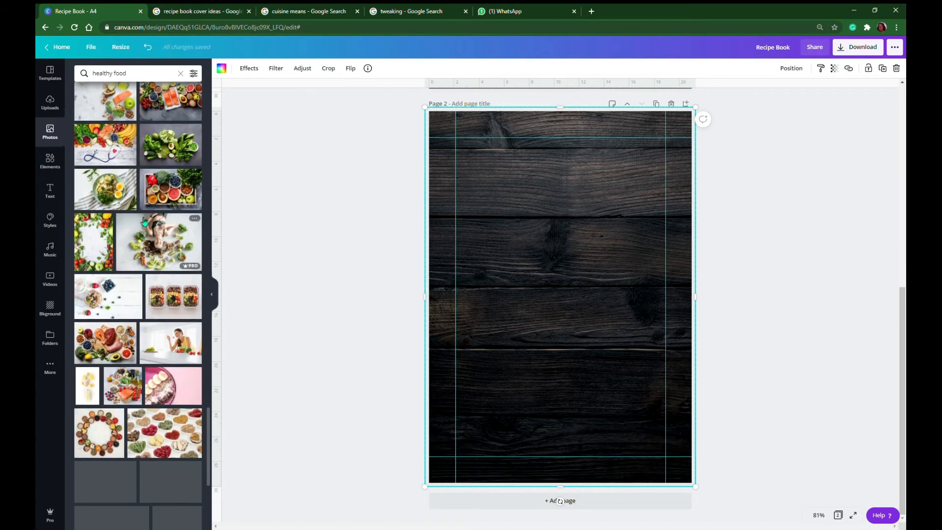
scroll(143, 221, down, 2)
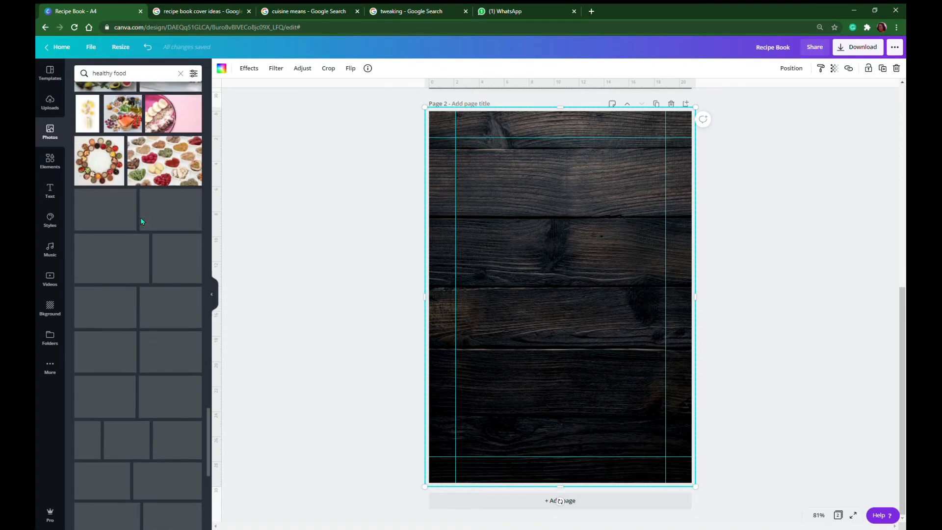
scroll(144, 220, down, 2)
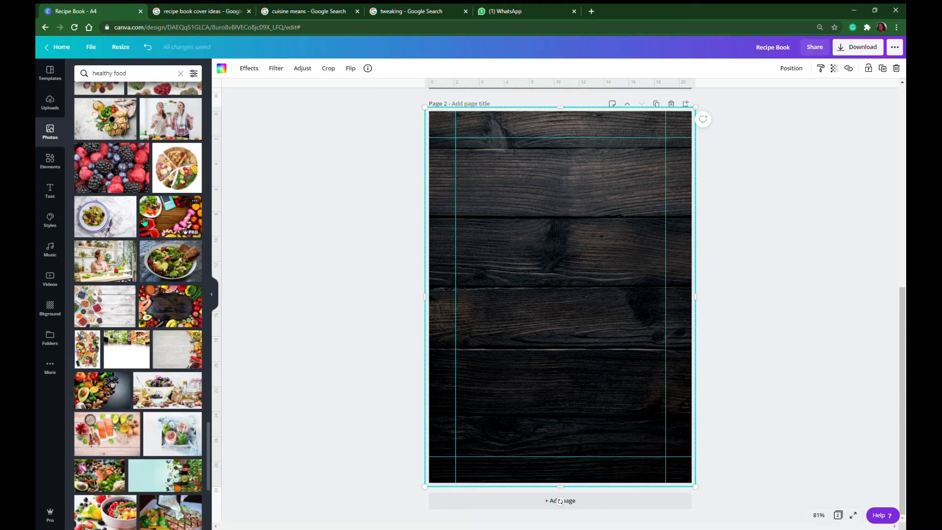
scroll(144, 221, down, 2)
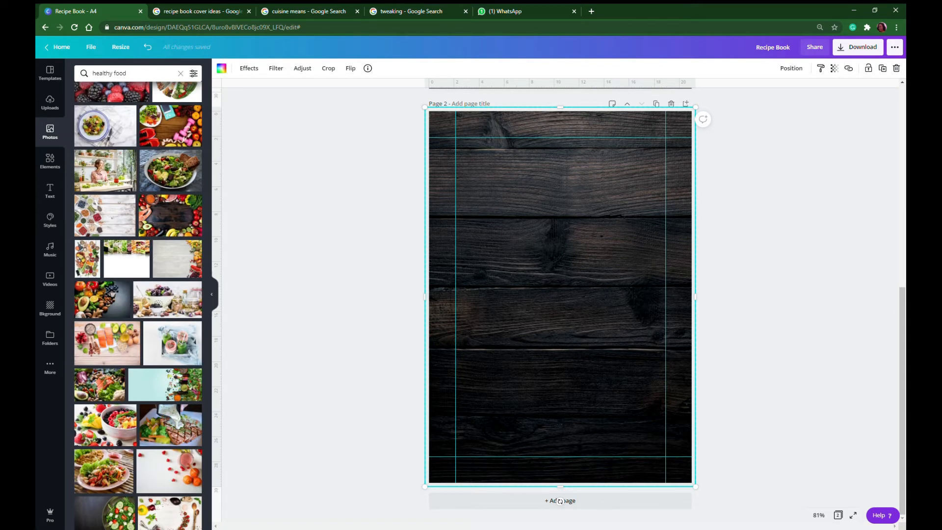
scroll(154, 232, down, 5)
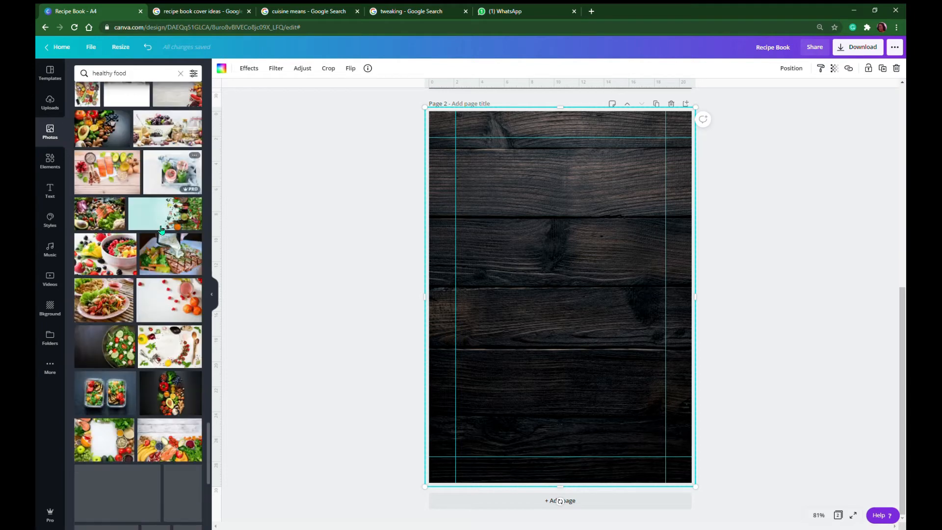
scroll(154, 232, down, 7)
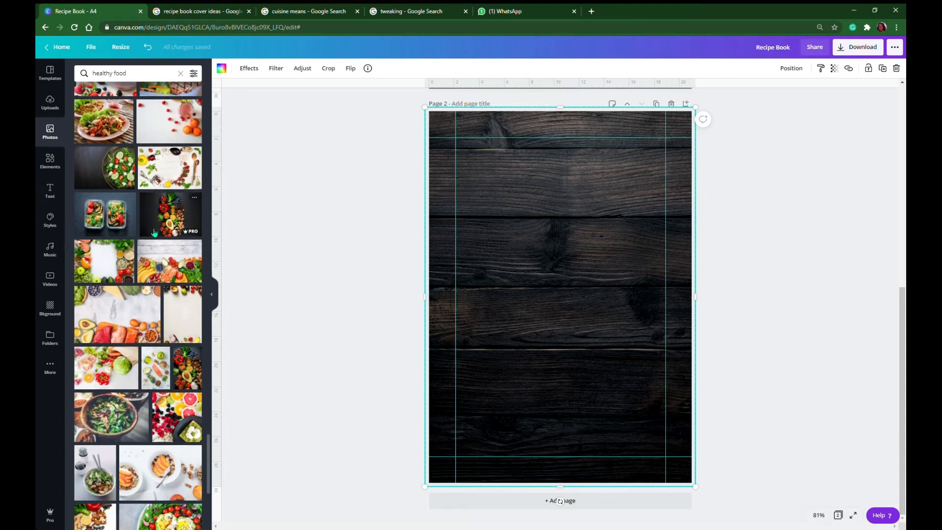
scroll(154, 232, down, 4)
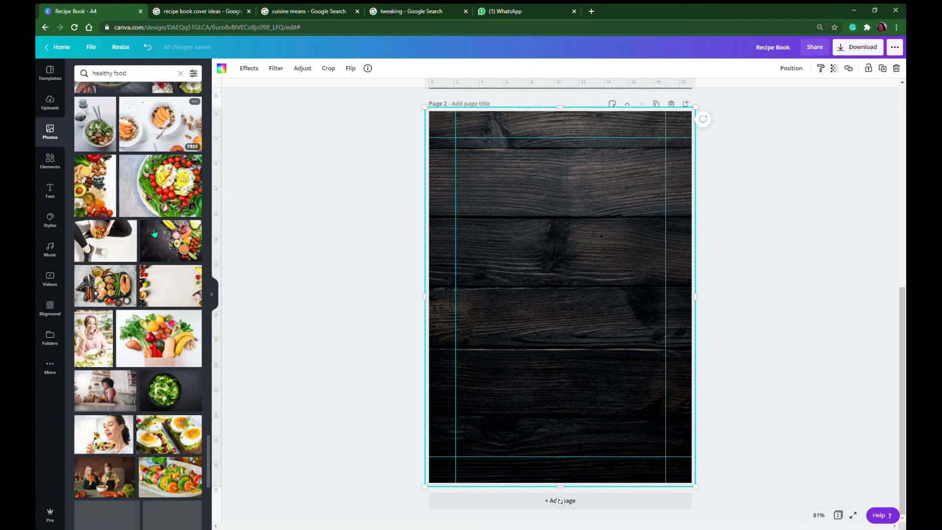
scroll(154, 232, down, 2)
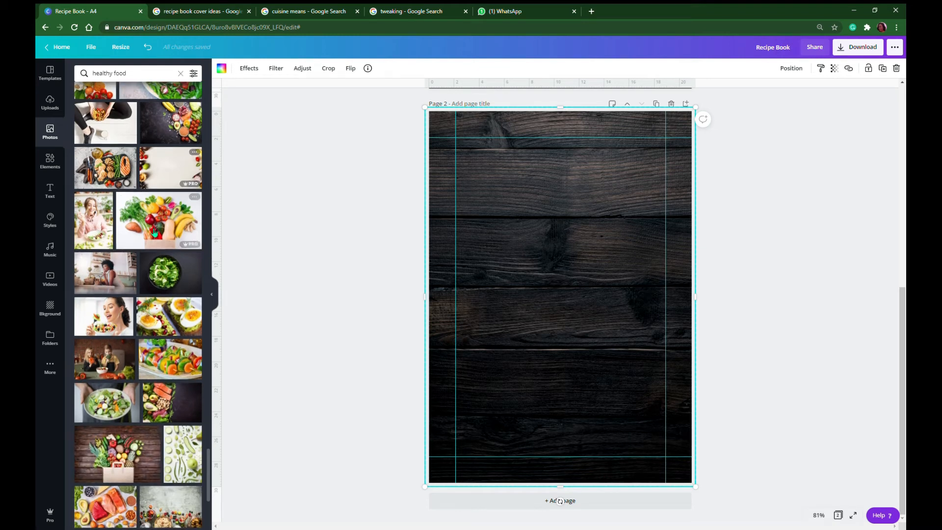
scroll(154, 232, down, 4)
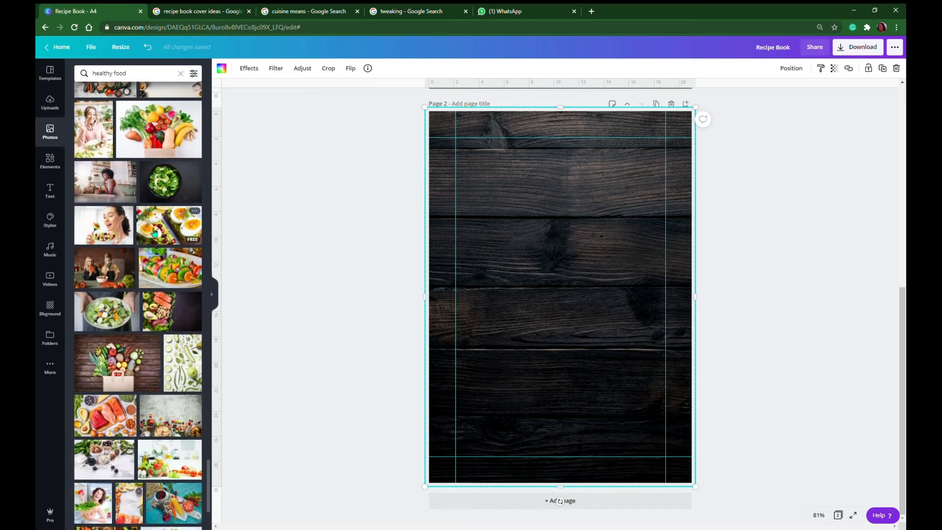
scroll(154, 232, down, 5)
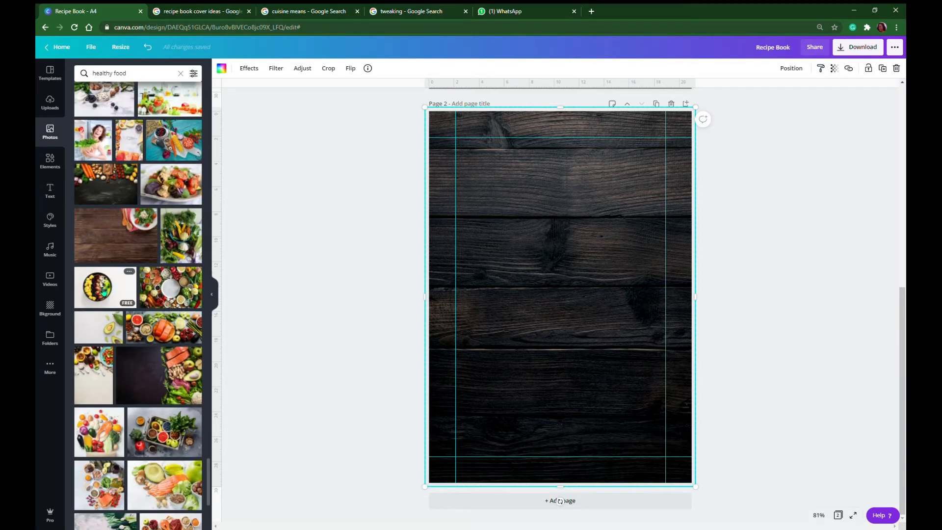
scroll(153, 354, down, 3)
scroll(153, 353, down, 2)
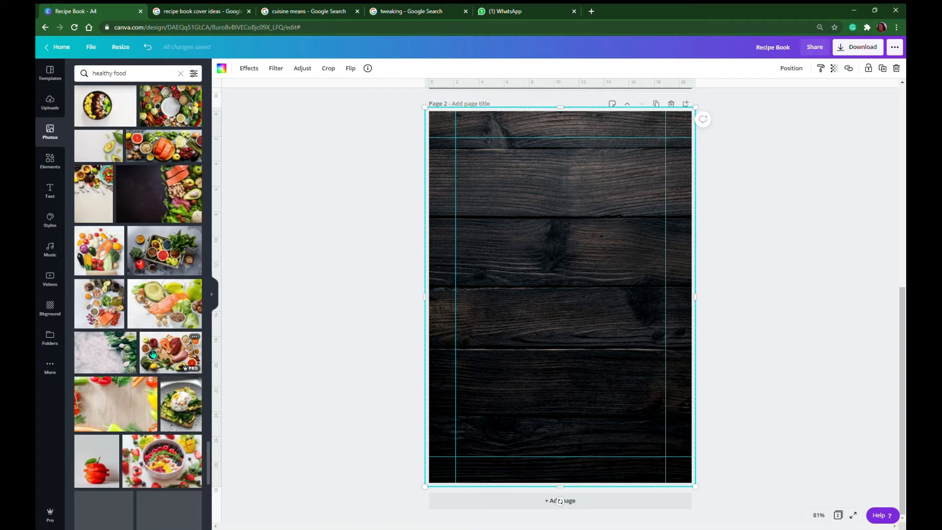
scroll(149, 346, up, 6)
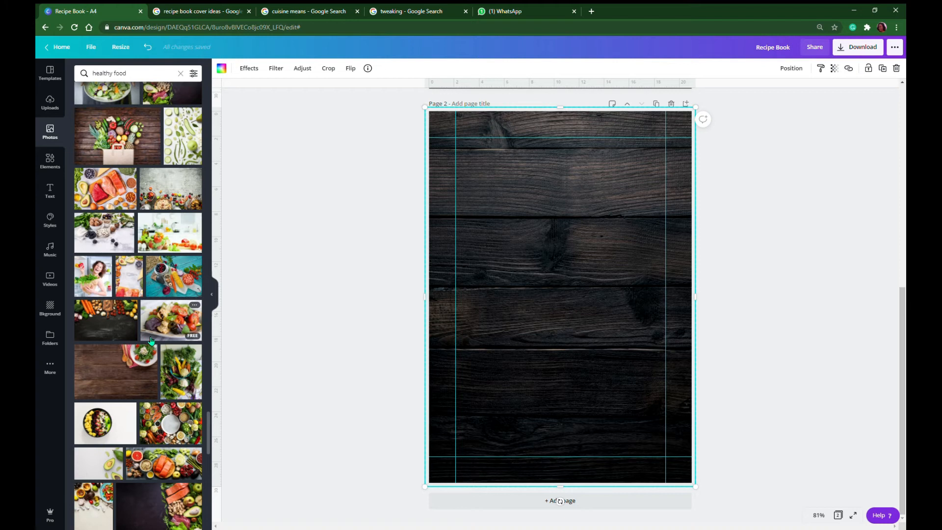
scroll(151, 331, up, 4)
scroll(153, 314, up, 2)
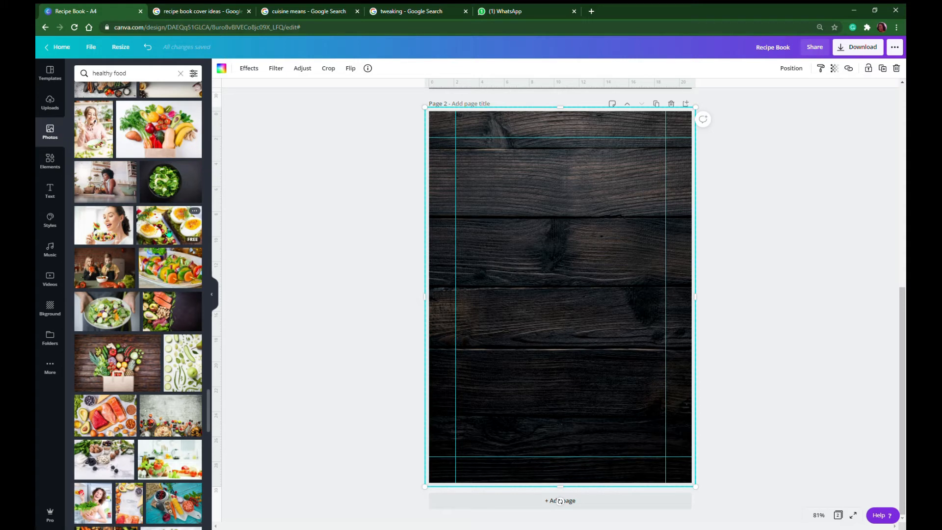
scroll(167, 231, up, 6)
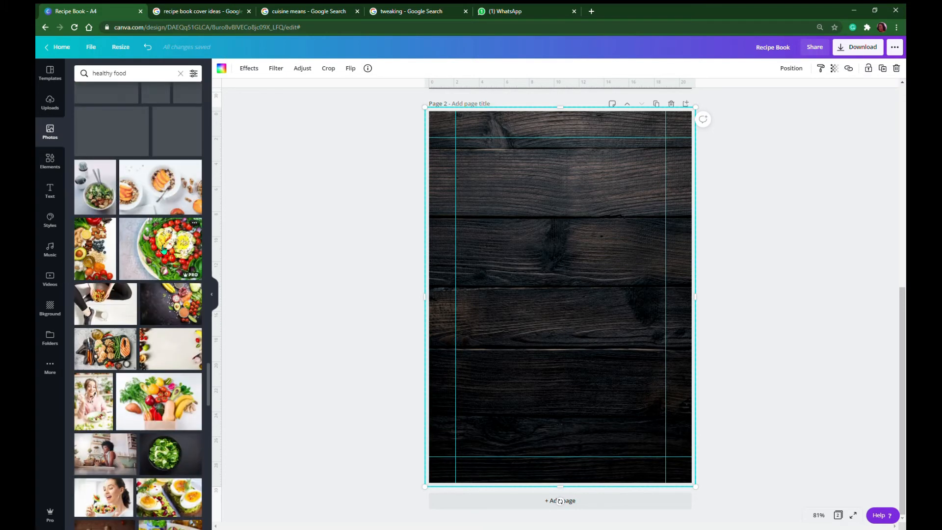
scroll(164, 248, up, 3)
scroll(164, 248, up, 3)
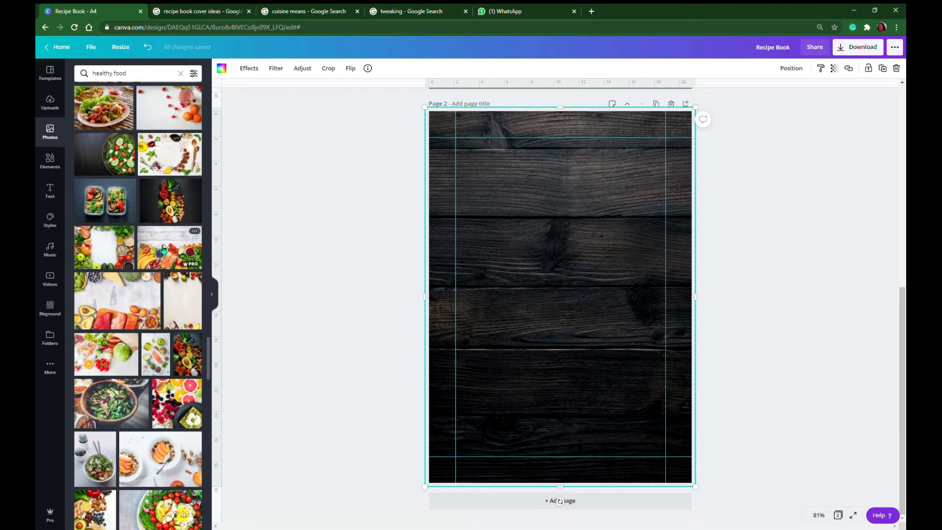
scroll(164, 248, up, 5)
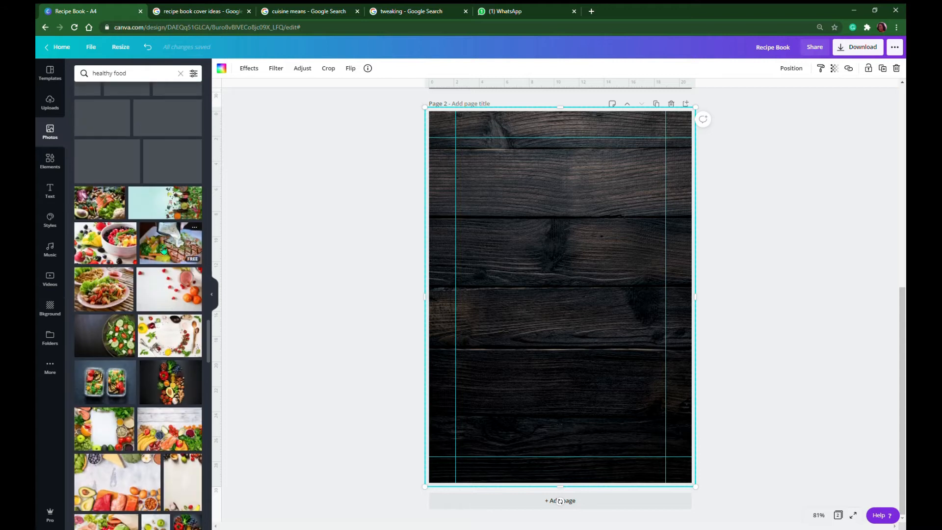
scroll(164, 249, up, 3)
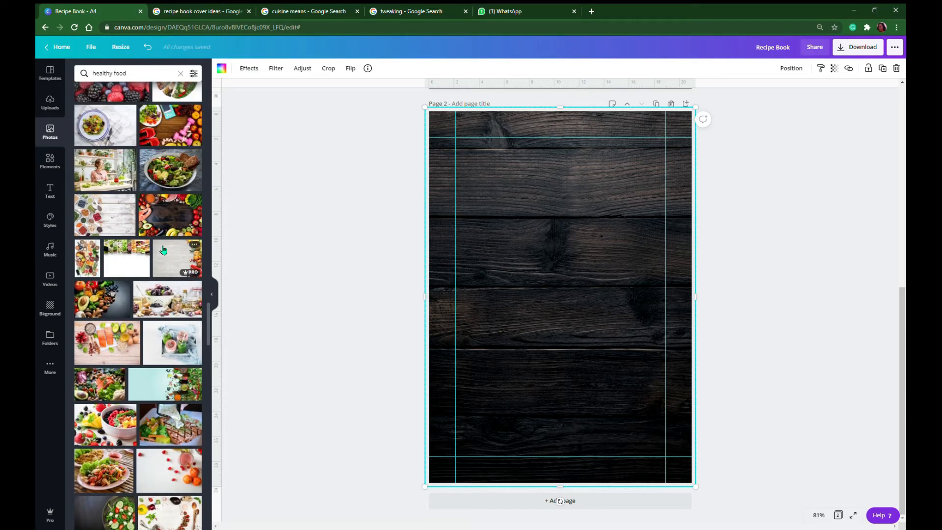
Try the blue-rimmed salad plate photo on page 2 with its background removed
click(103, 128)
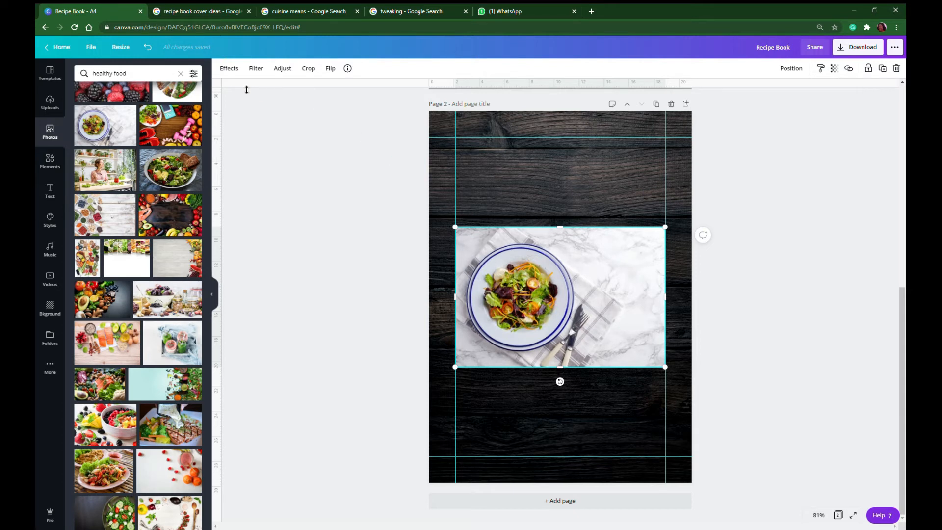
click(235, 74)
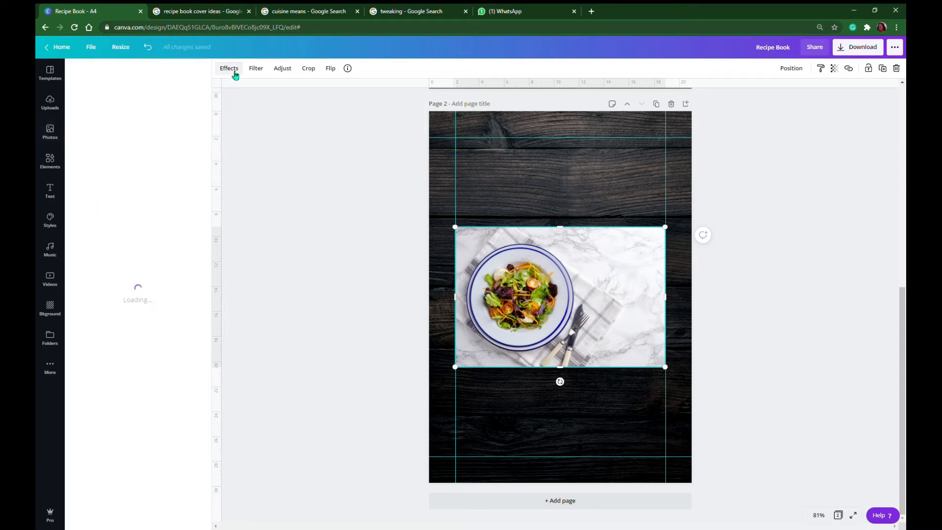
click(136, 94)
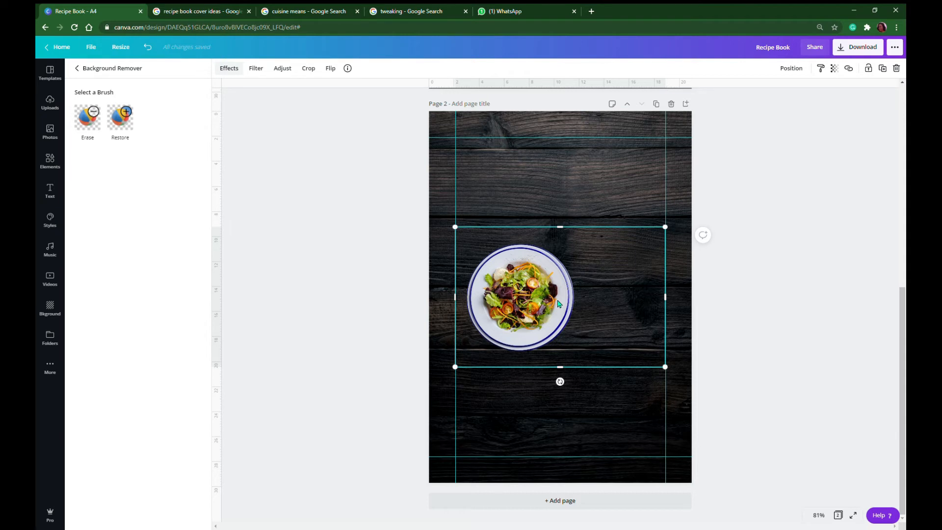
key(Delete)
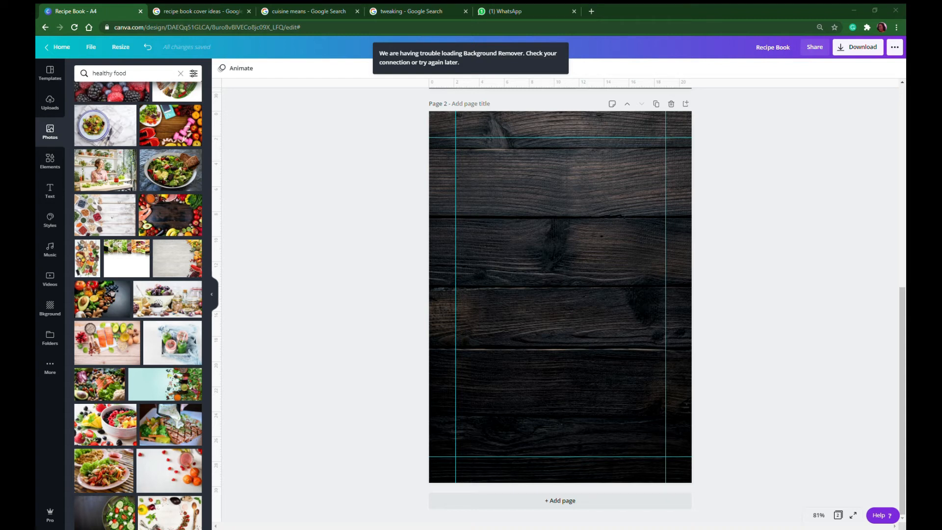
Paste the copied round salad plate image onto the upper part of page 2, over the wood background
click(563, 240)
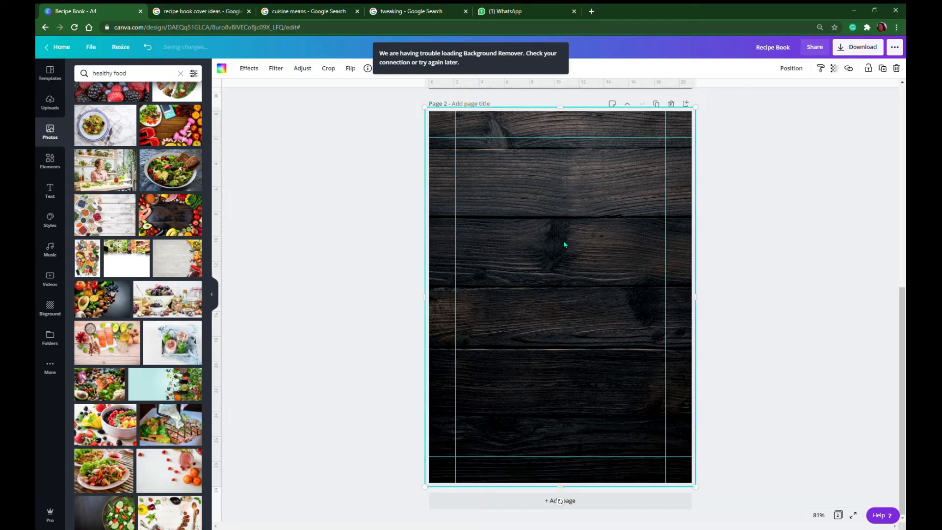
right_click(549, 220)
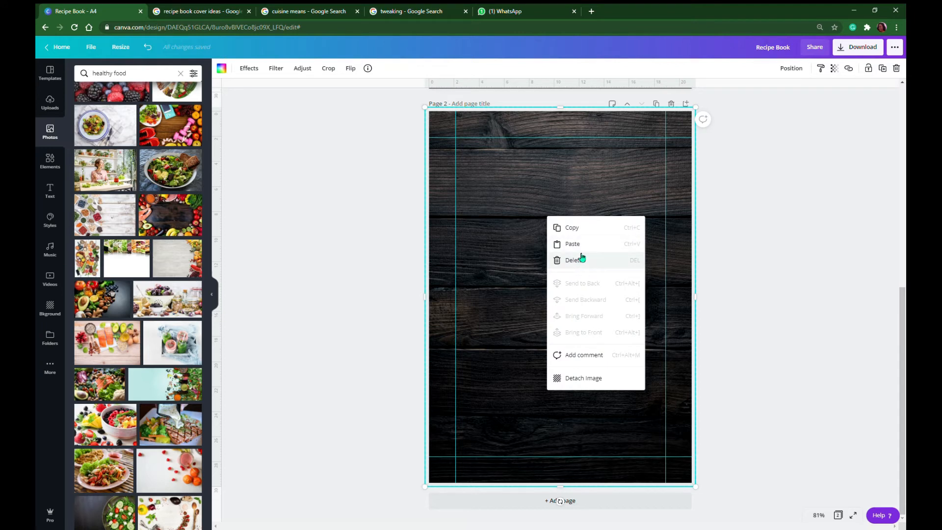
click(572, 243)
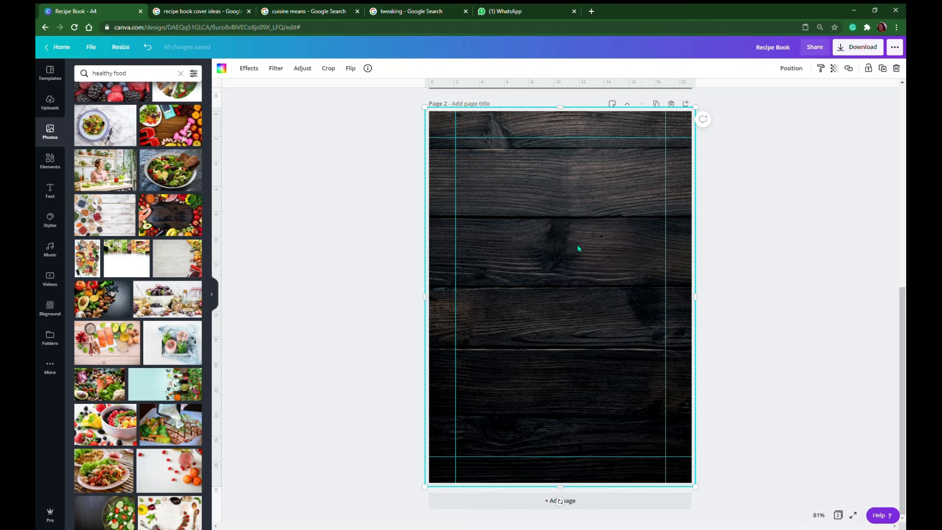
click(763, 277)
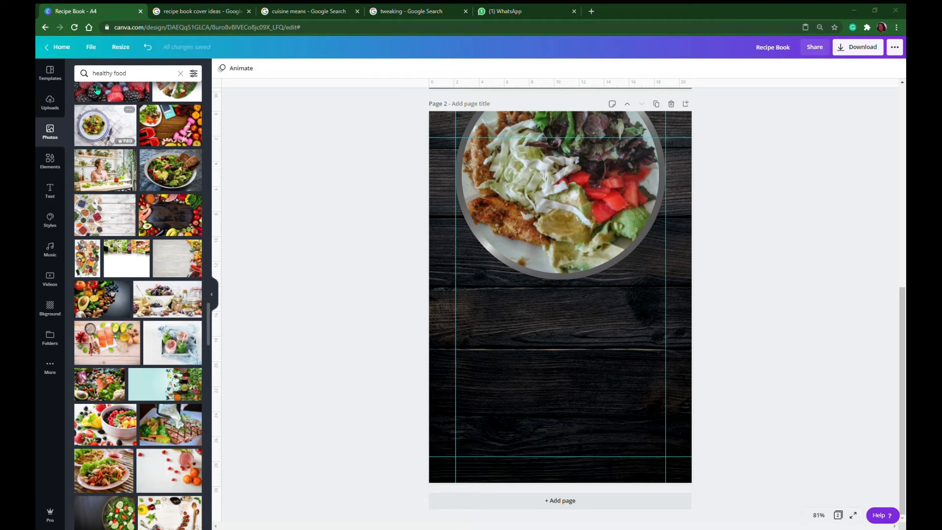
Search the photo library for "table cloth" and refine the search to "table cloth png"
click(167, 74)
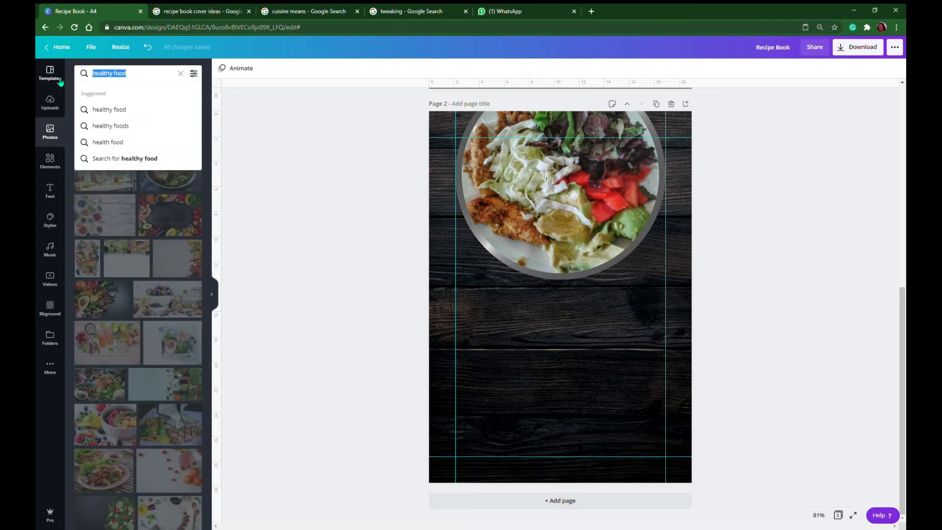
text(table)
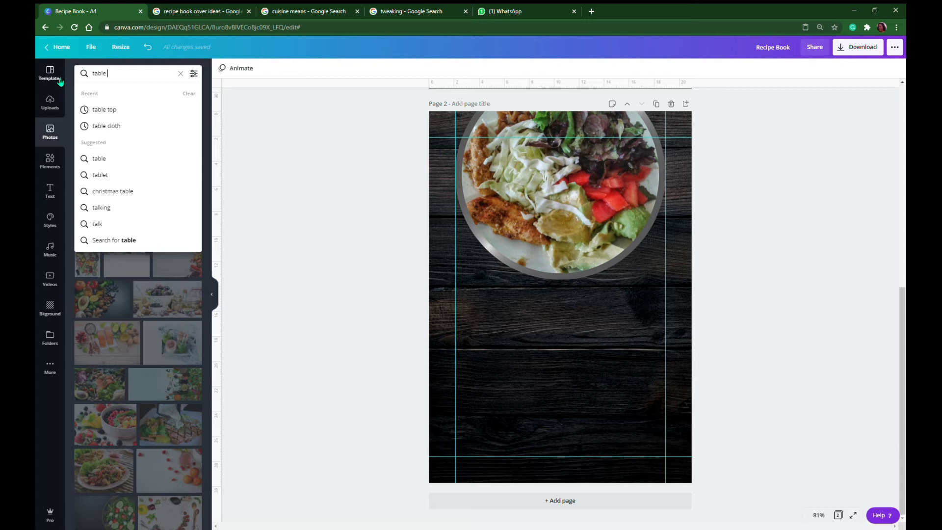
click(109, 126)
scroll(112, 132, down, 10)
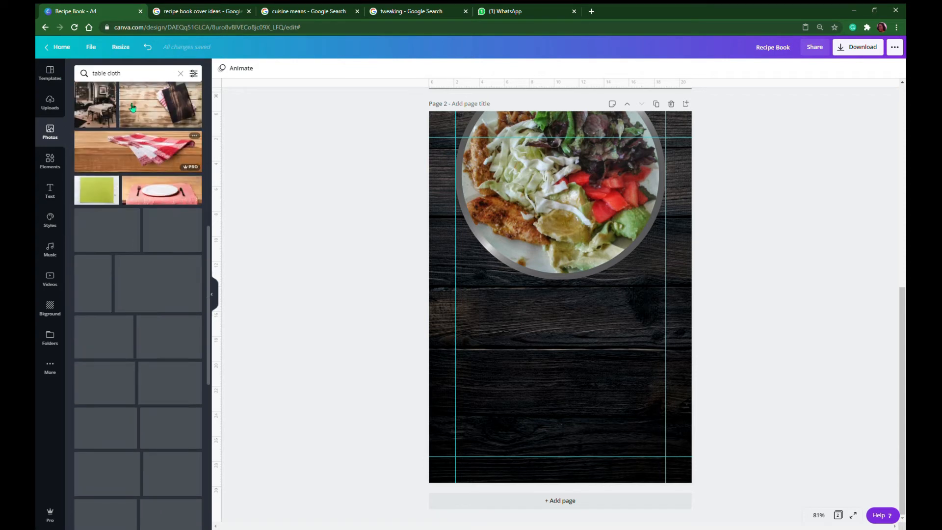
click(136, 80)
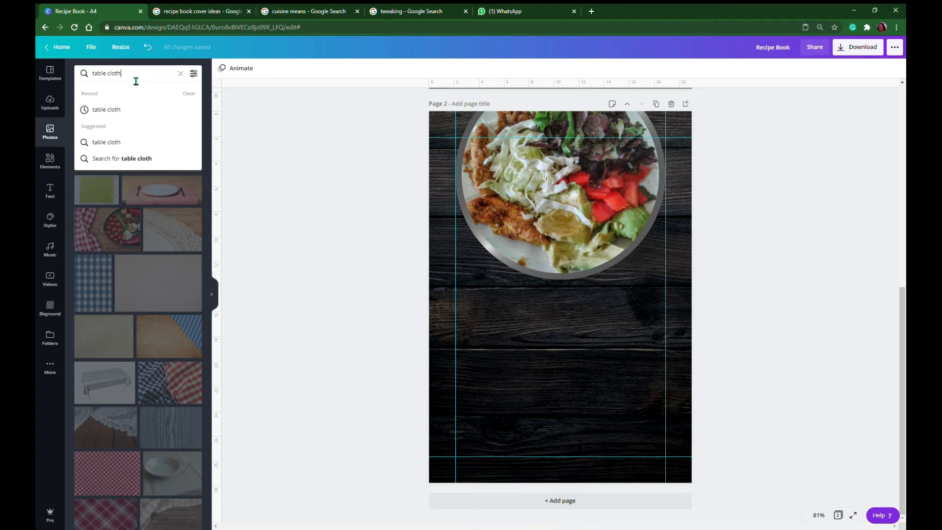
text(pn)
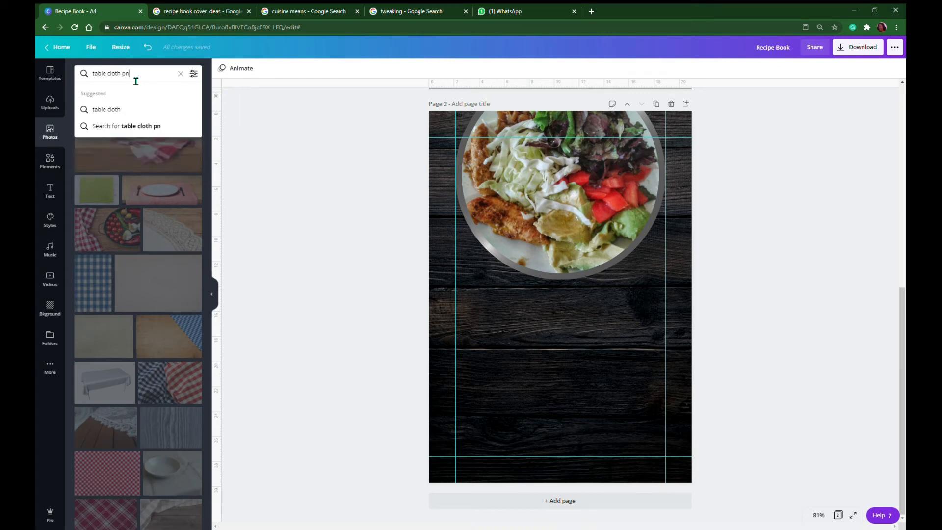
text(g)
key(Return)
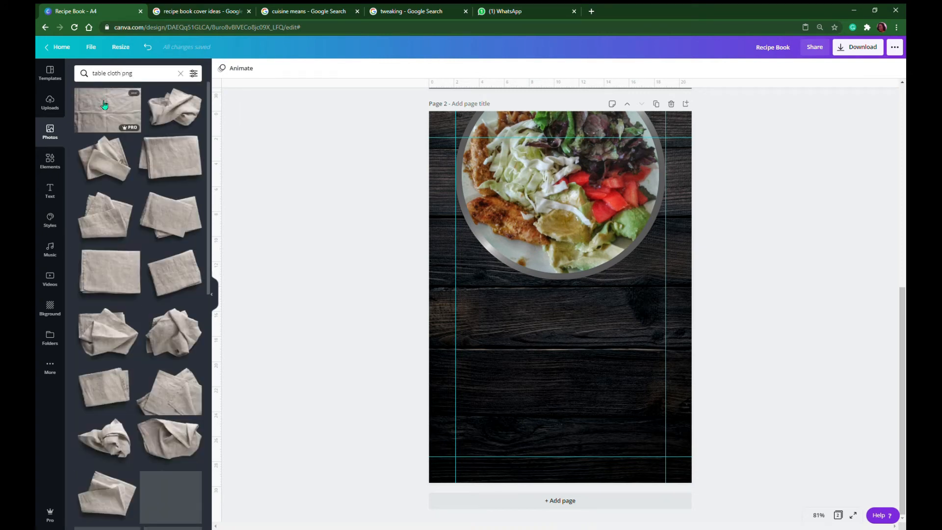
Add the folded beige-and-white geometric-patterned cloth photo to page 2, undoing its accidental drop into the plate frame
scroll(131, 153, down, 2)
scroll(131, 153, down, 6)
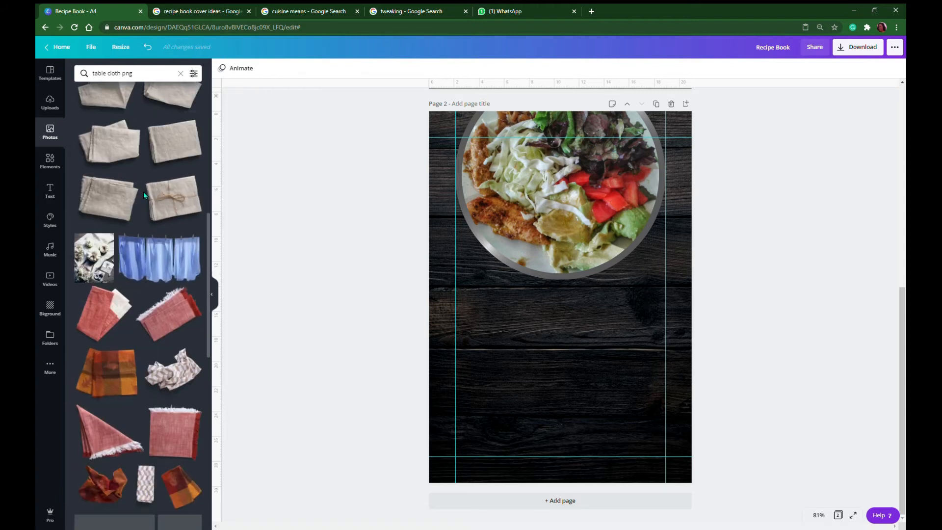
scroll(147, 195, down, 2)
click(145, 255)
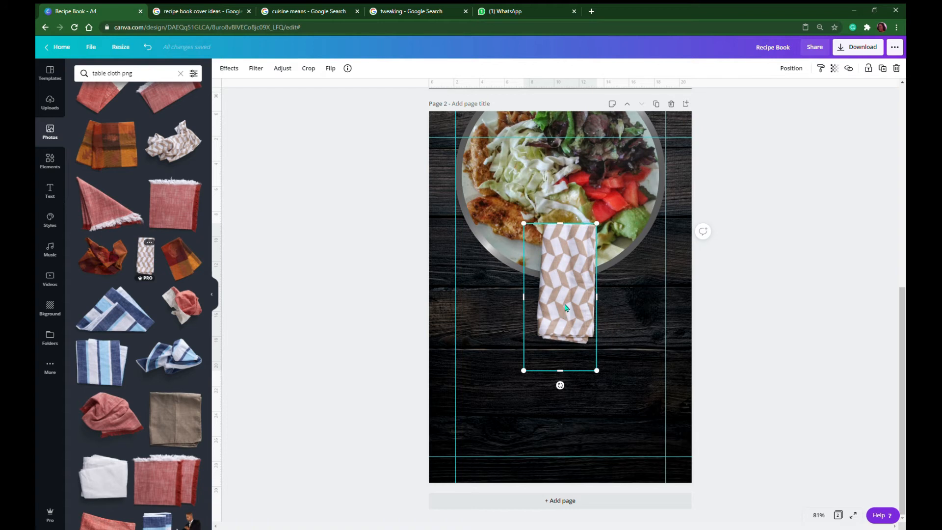
drag(565, 307, 560, 240)
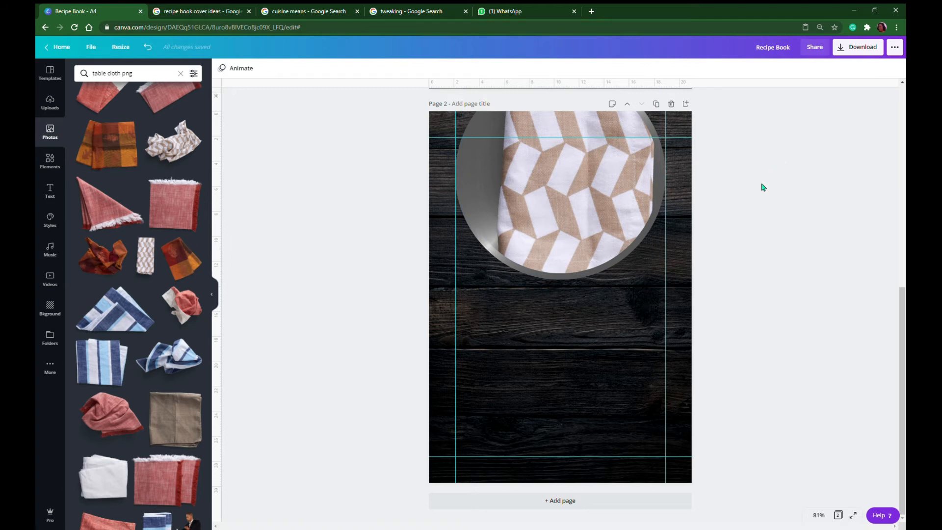
key(ctrl+z)
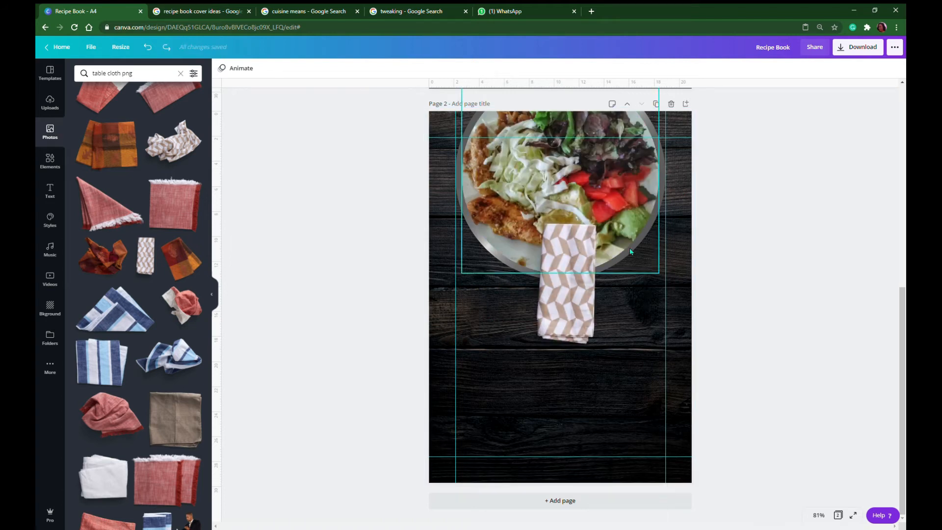
Lock the wood background, the salad photo and the round plate frame on page 2 in place
click(526, 422)
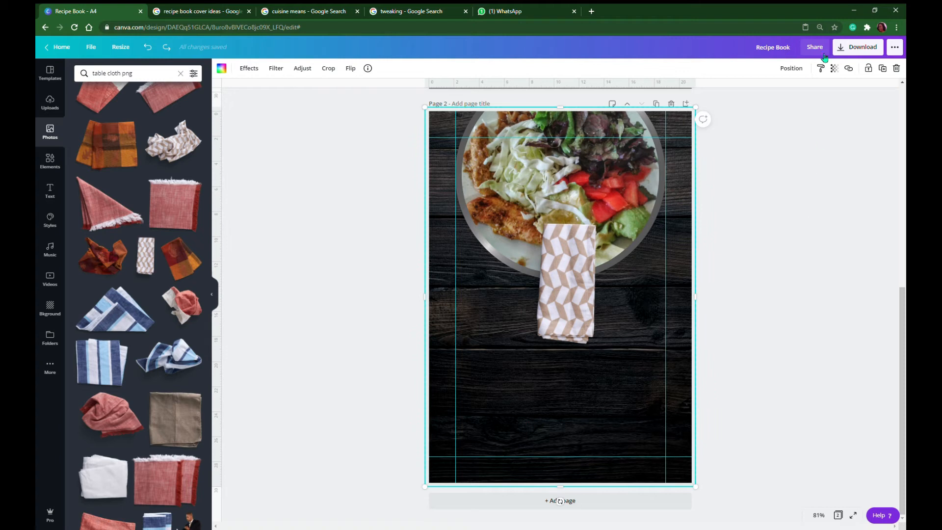
click(867, 68)
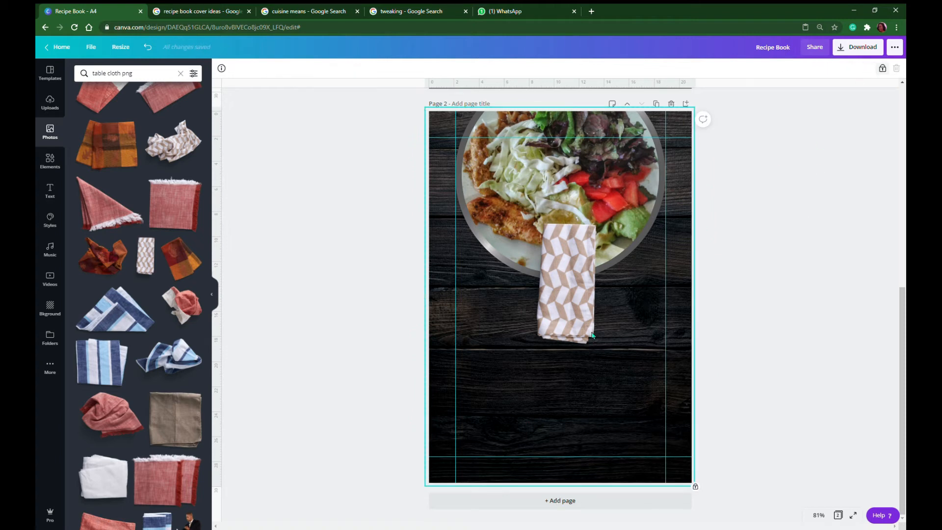
click(551, 184)
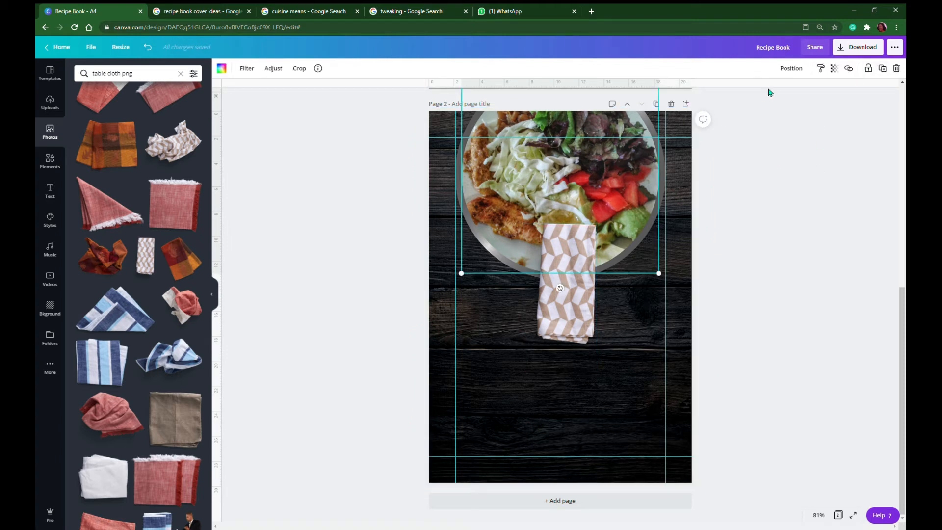
click(868, 68)
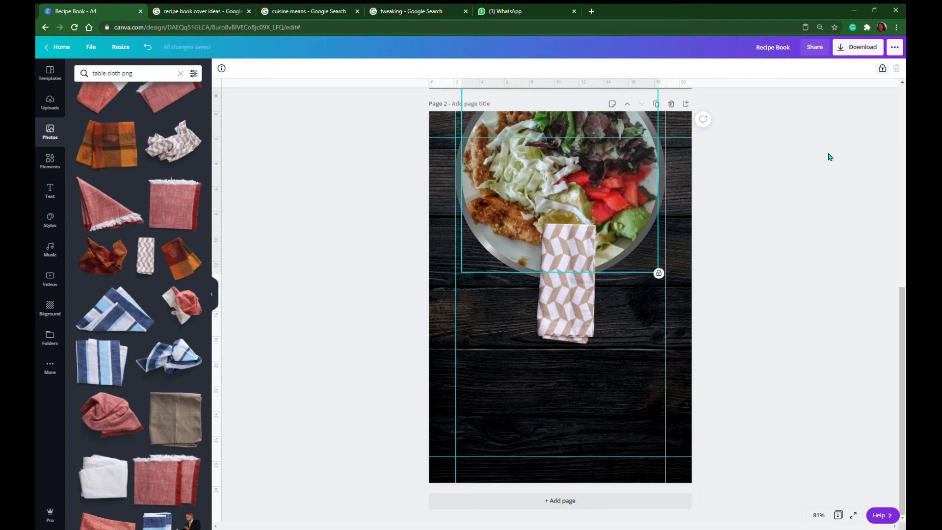
click(598, 382)
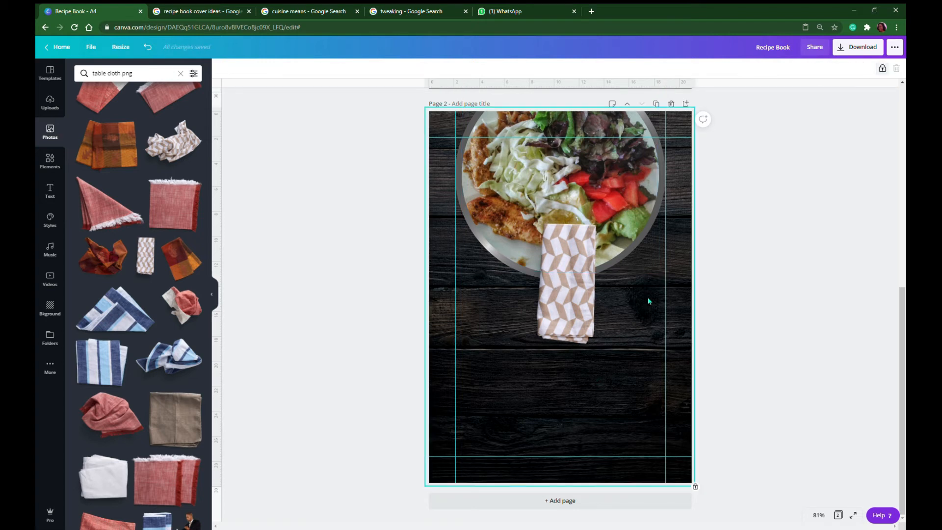
click(660, 220)
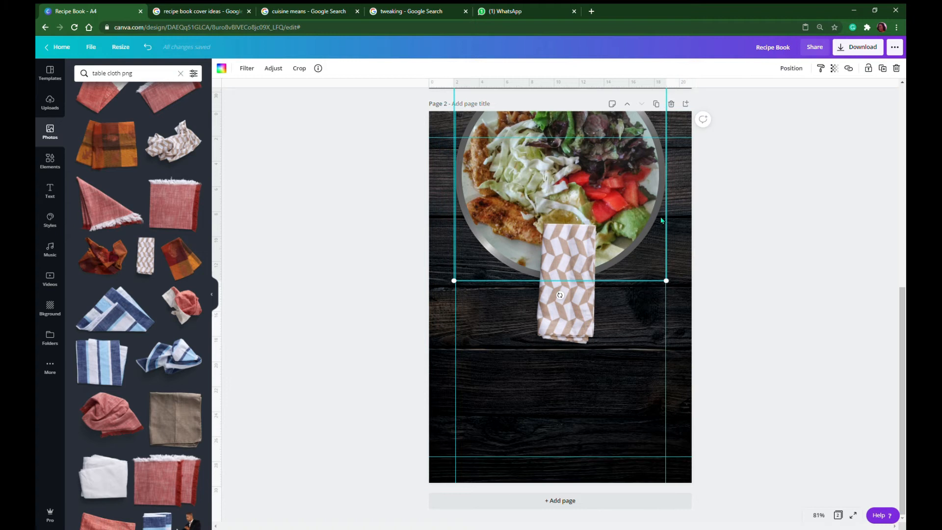
click(869, 70)
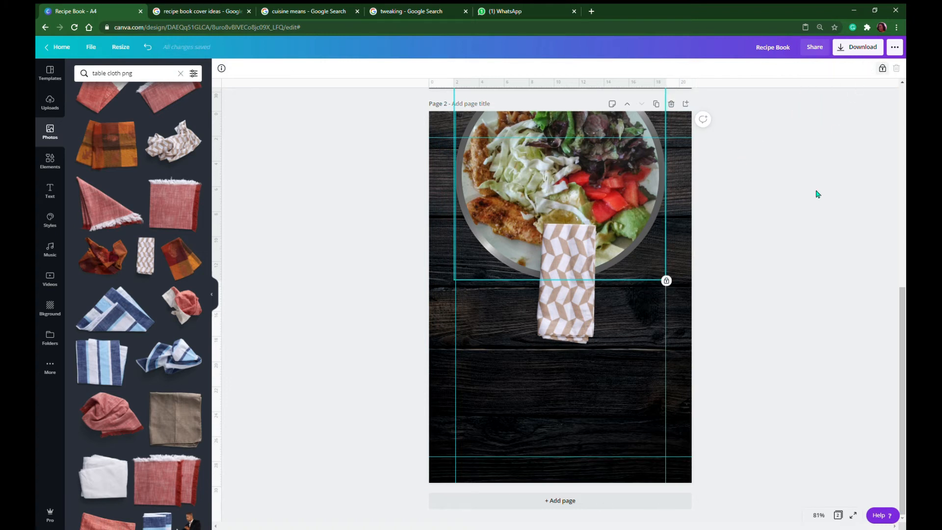
click(569, 394)
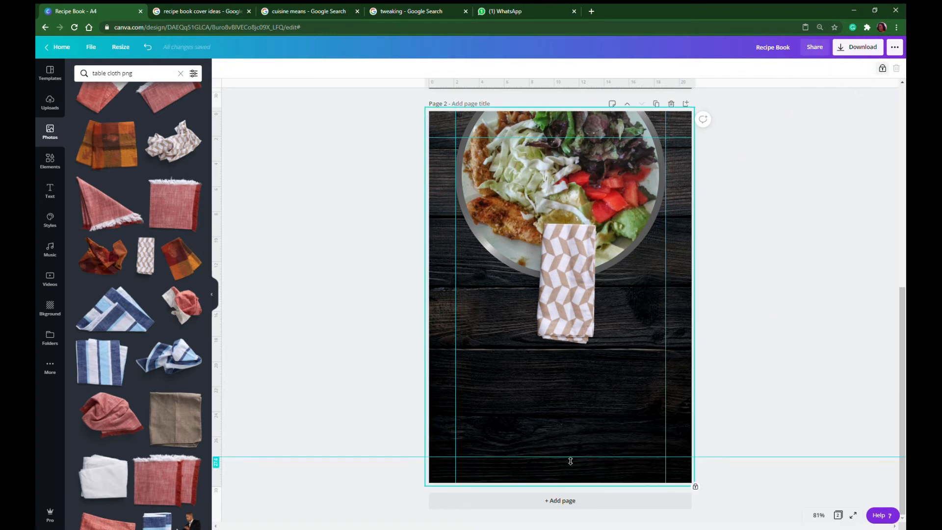
Move the patterned cloth to the page's upper right edge and send it backward two levels, behind the salad plate
drag(637, 301, 680, 205)
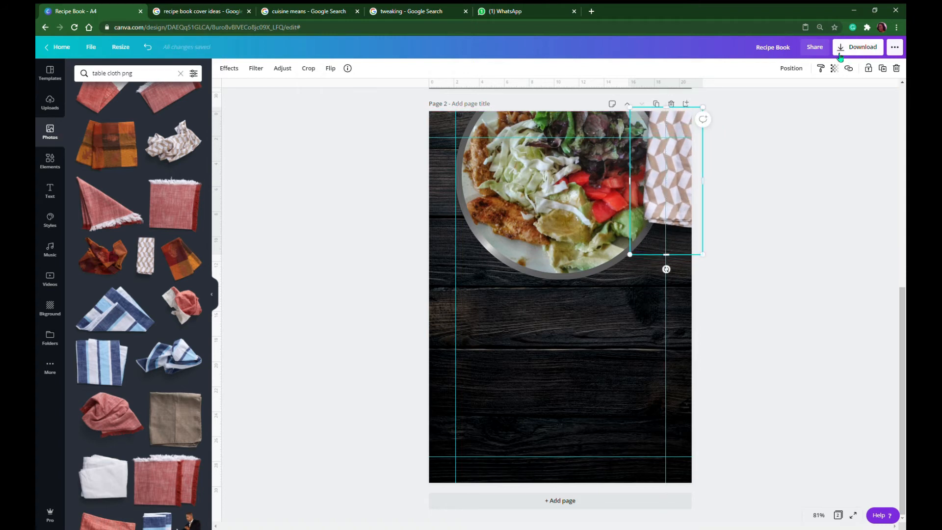
click(795, 70)
click(761, 96)
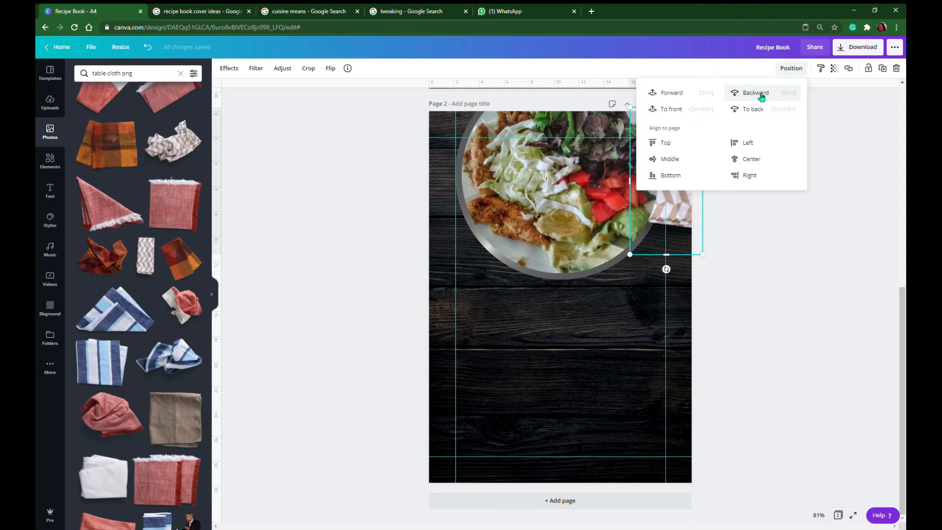
click(760, 97)
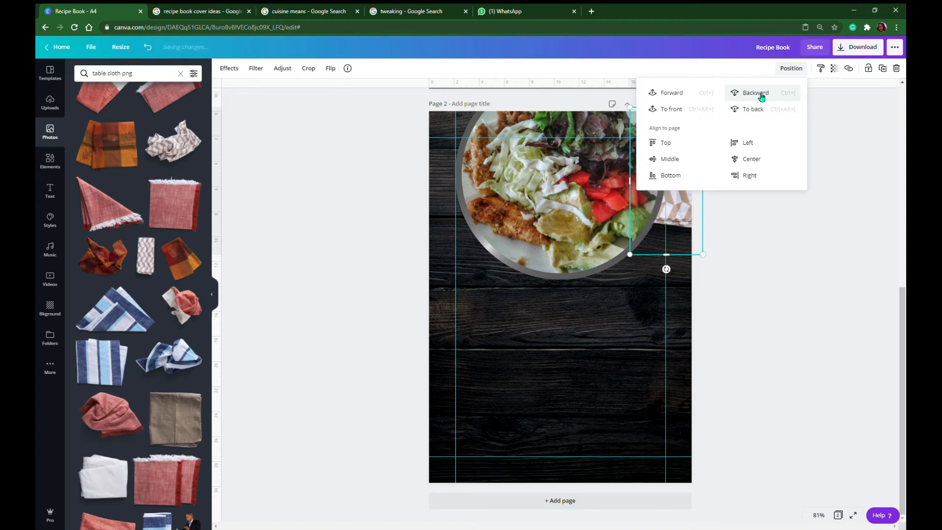
click(747, 358)
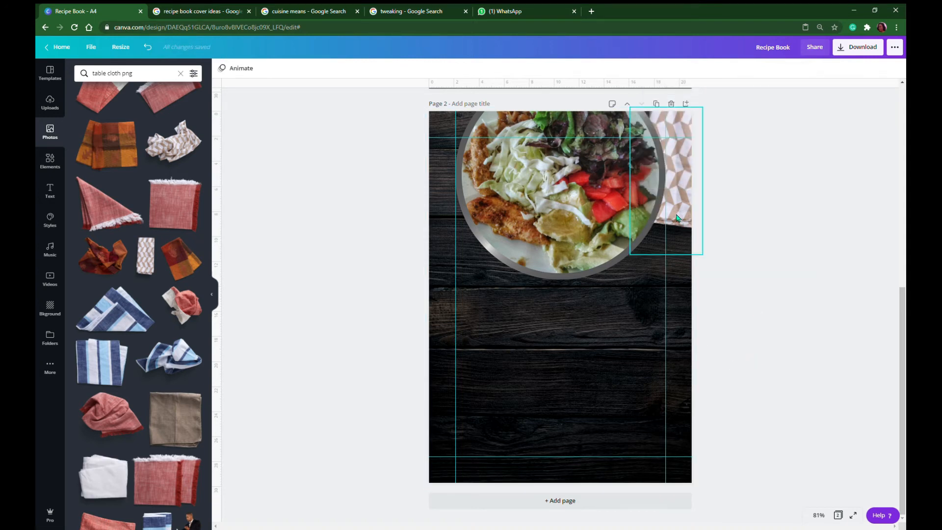
mouse_move(676, 217)
mouse_down()
mouse_move(681, 226)
mouse_move(681, 216)
mouse_up()
click(765, 294)
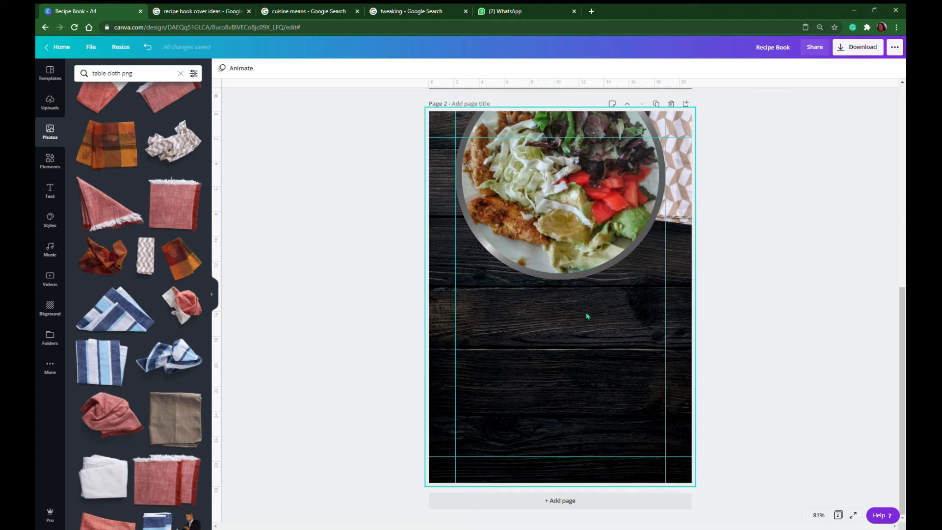
click(577, 353)
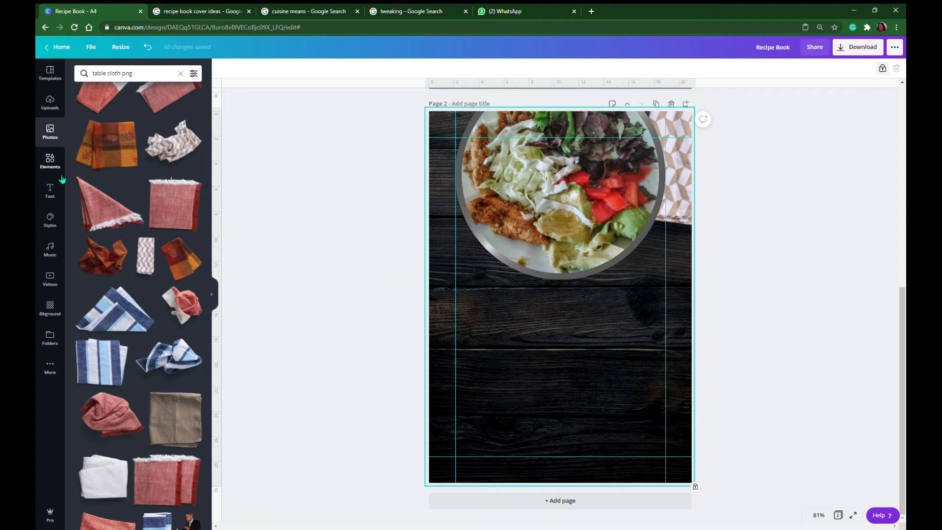
click(319, 209)
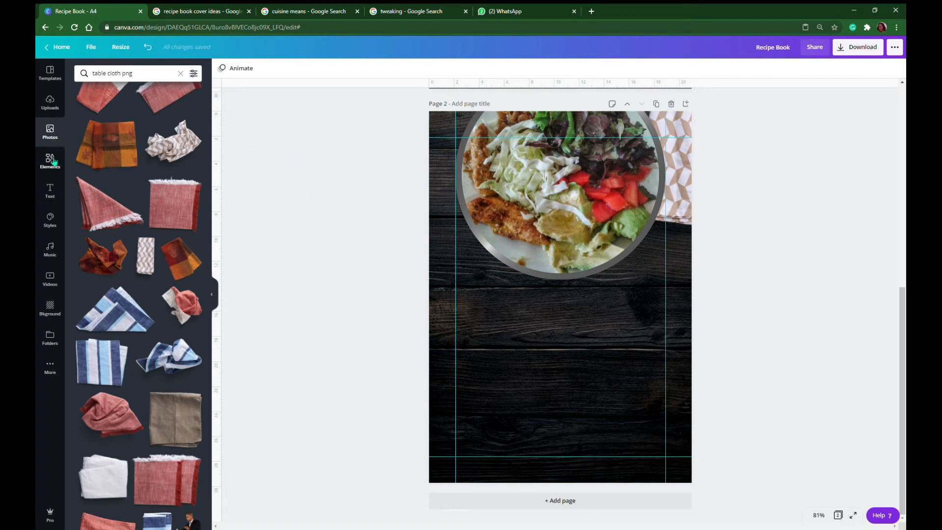
Add a heading reading "Recipe Book" below the plate on page 2
click(50, 190)
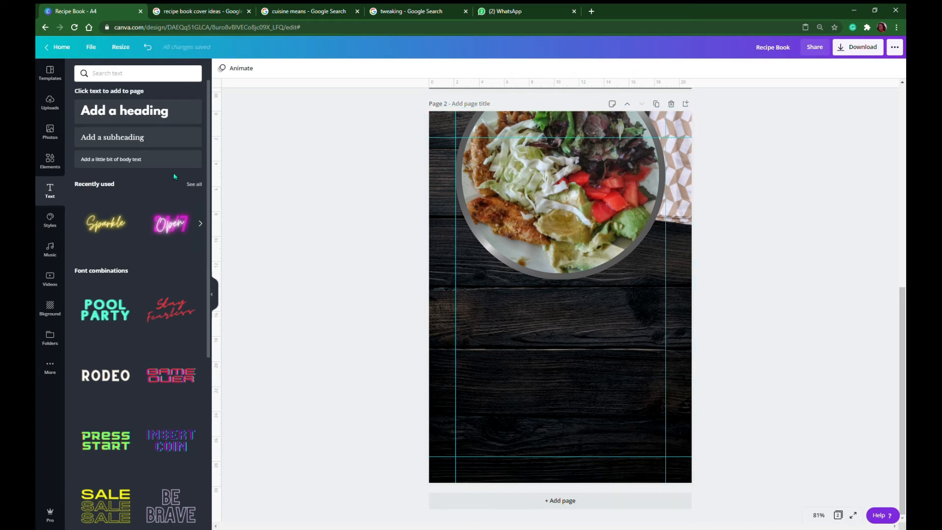
click(120, 117)
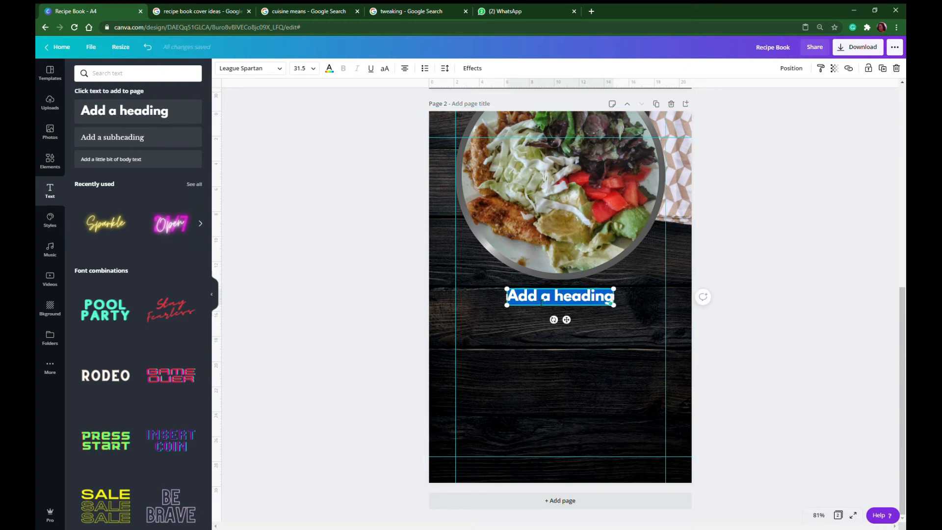
text(Rec)
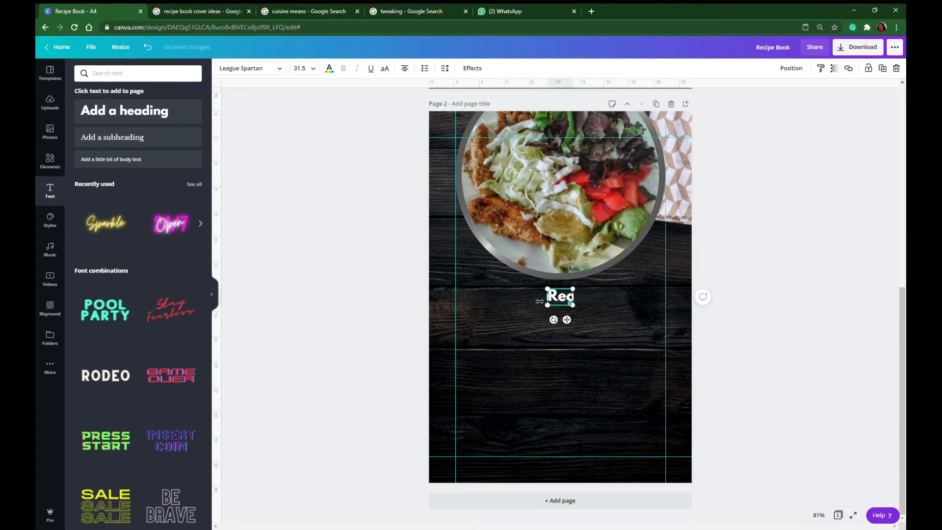
text(ipe)
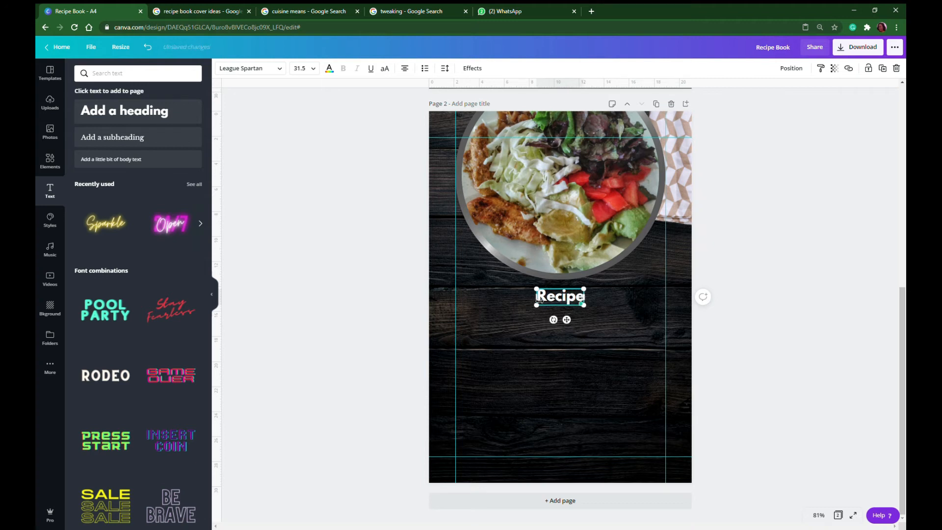
text( Book)
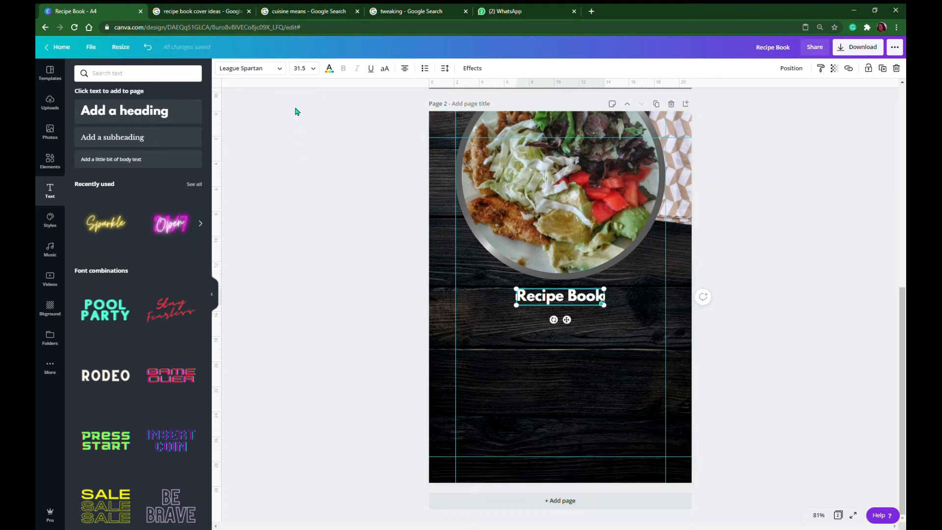
Search the fonts for "lat" and set the "Recipe Book" heading's font to Lato
click(279, 69)
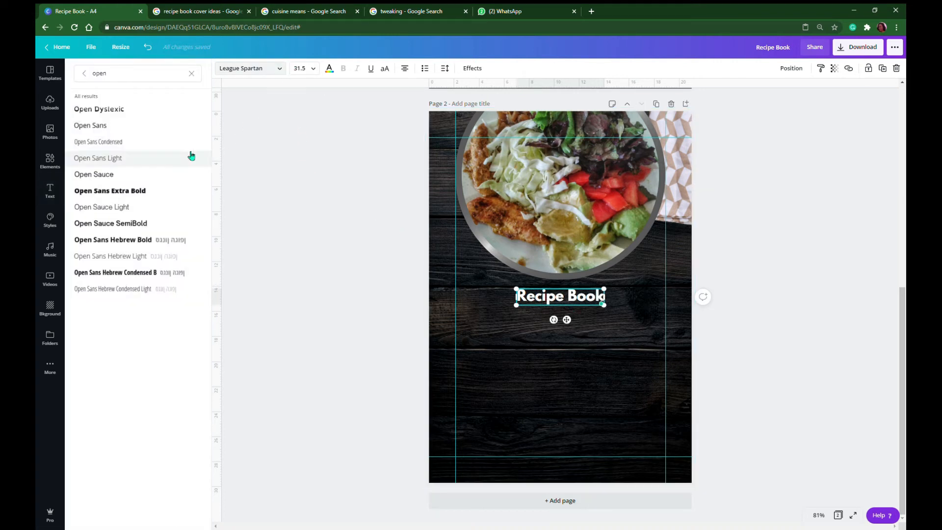
drag(145, 80, 43, 89)
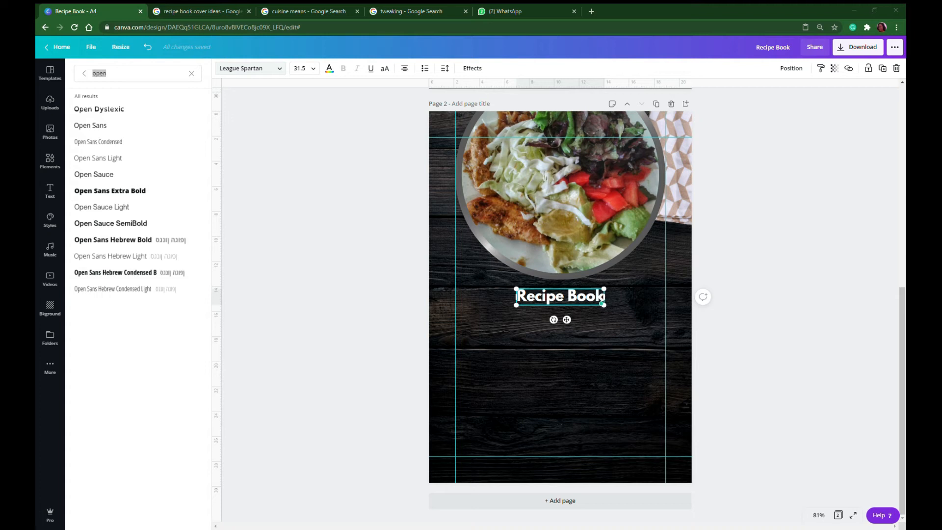
click(289, 243)
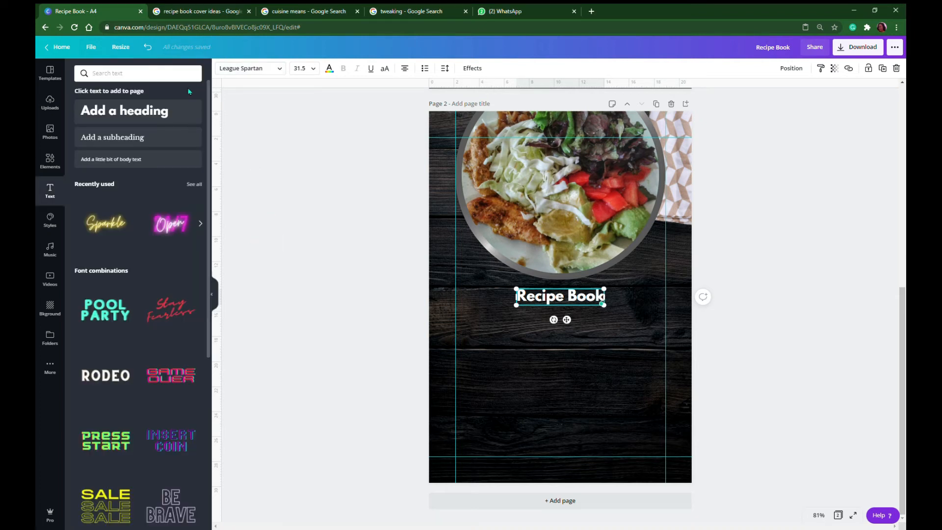
click(278, 71)
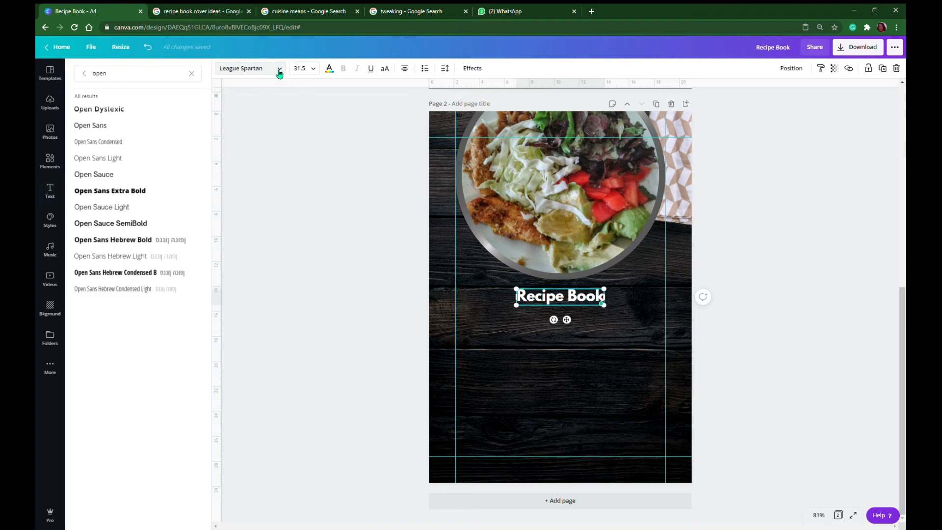
click(195, 78)
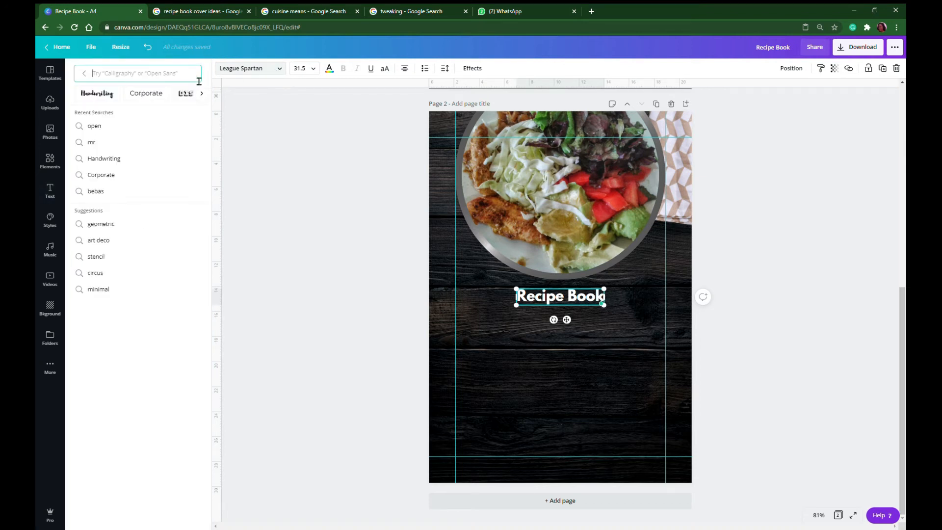
text(lat)
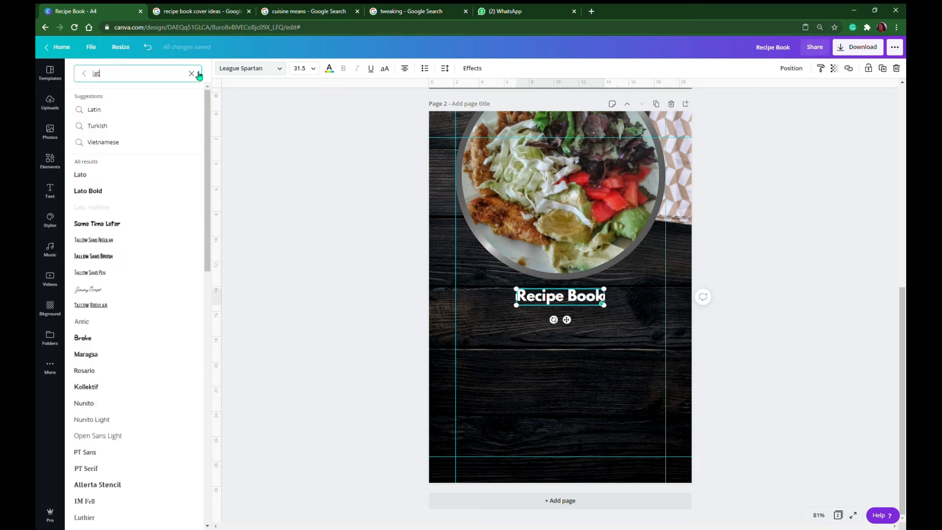
click(97, 176)
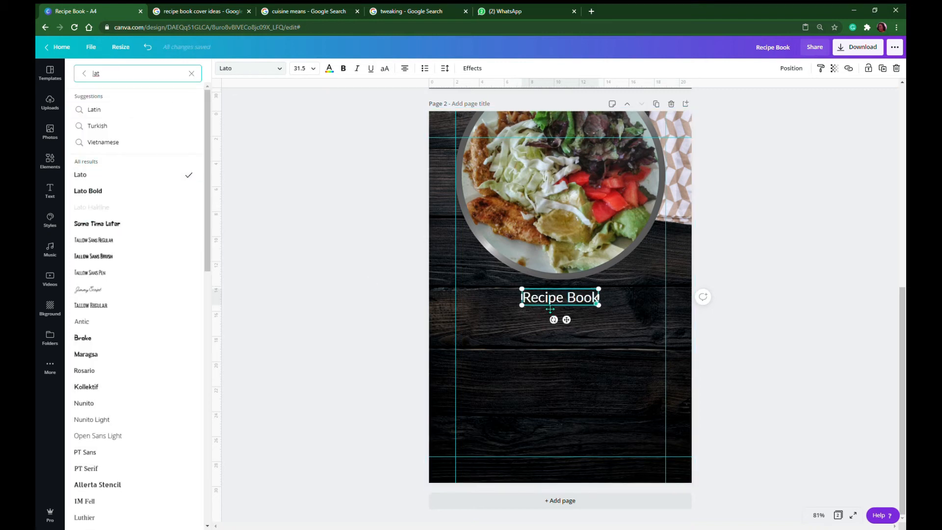
Set the "Recipe Book" heading's font size to 82 and move it below the plate, between the page's side margin guides
drag(522, 289, 467, 277)
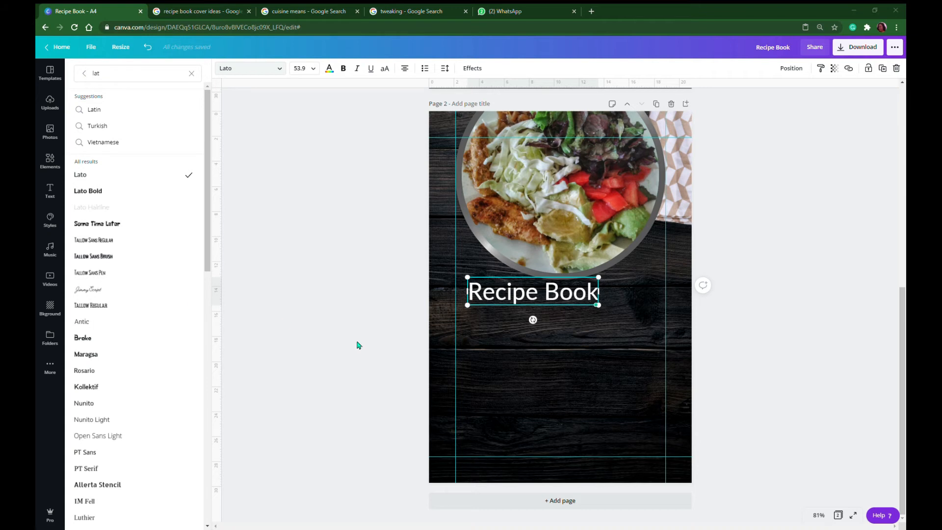
key(Escape)
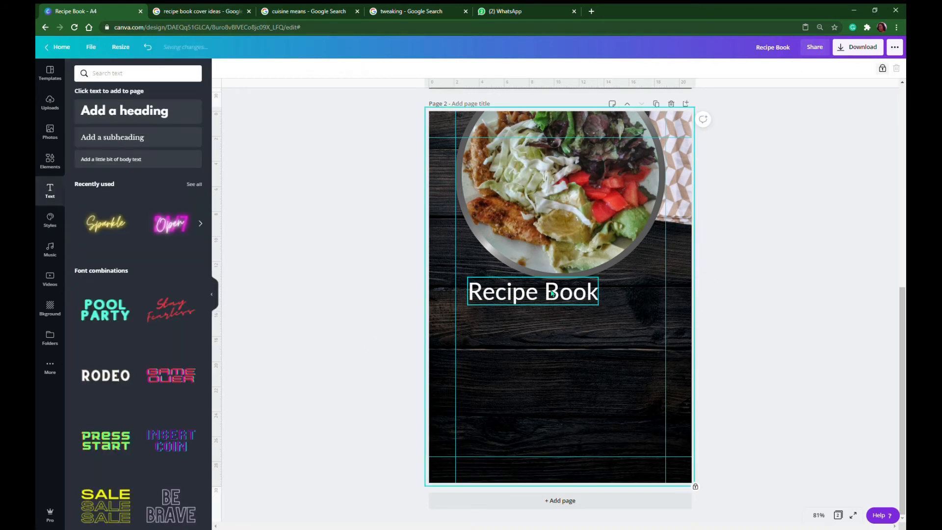
click(311, 68)
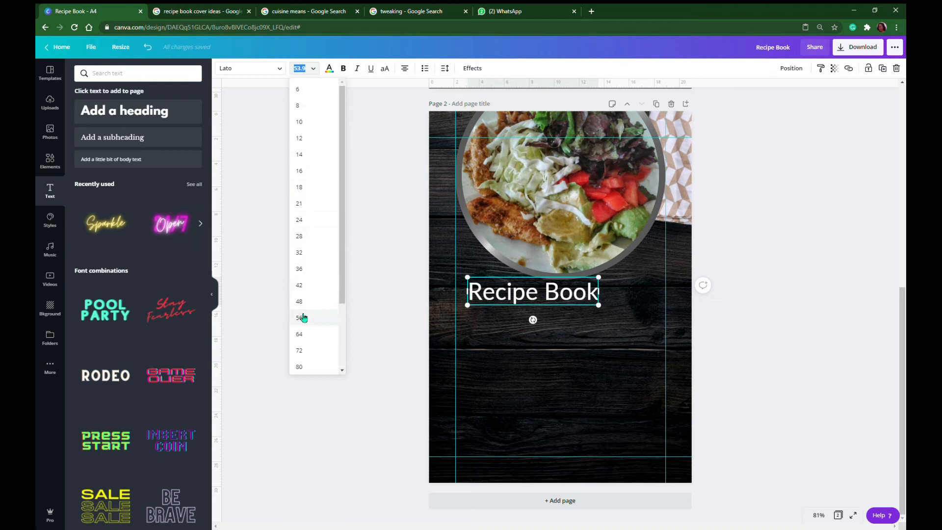
scroll(305, 318, down, 1)
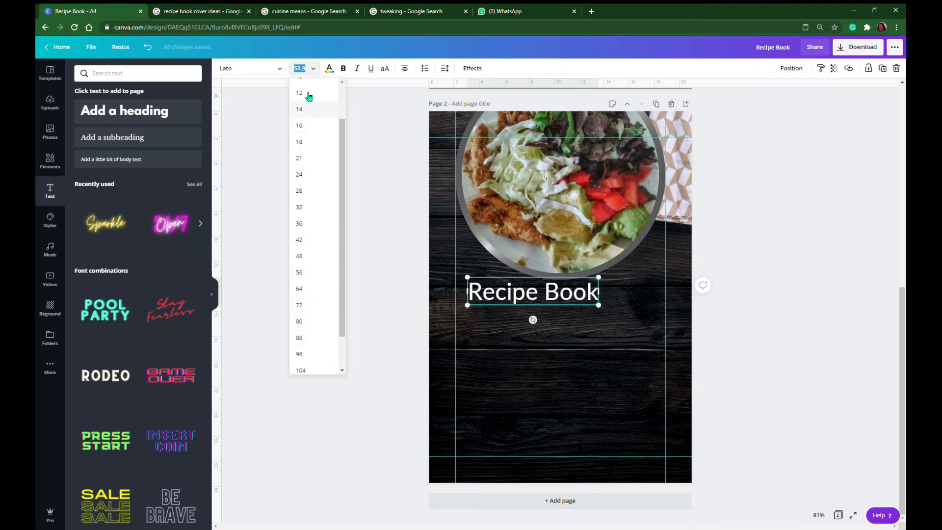
text(82)
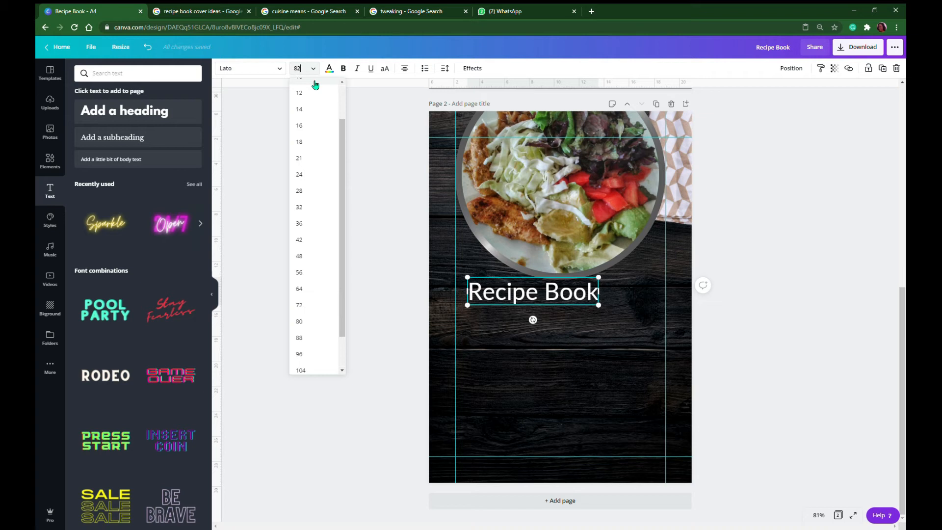
key(Return)
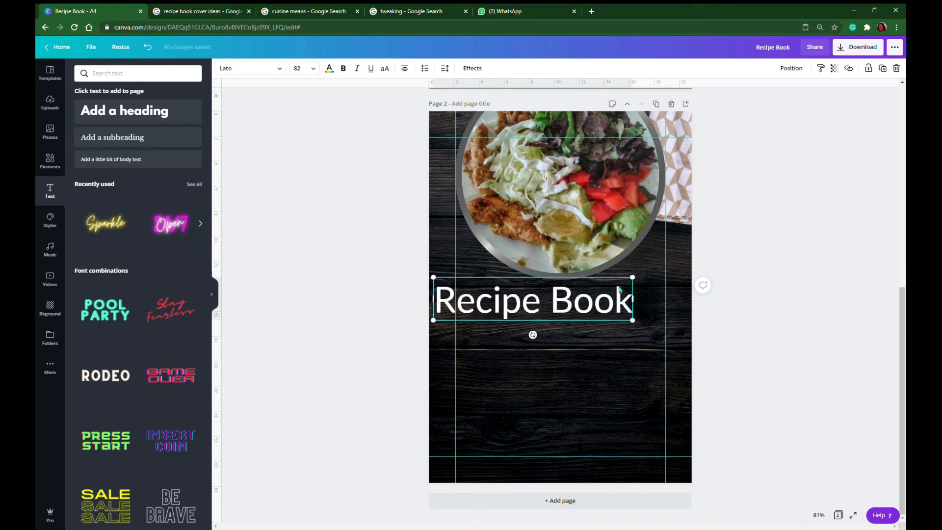
drag(581, 304, 607, 342)
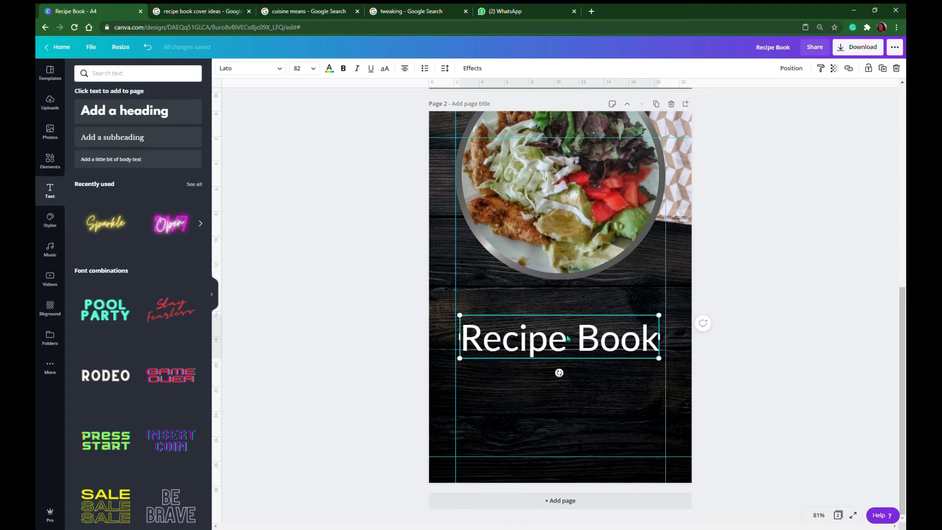
click(560, 400)
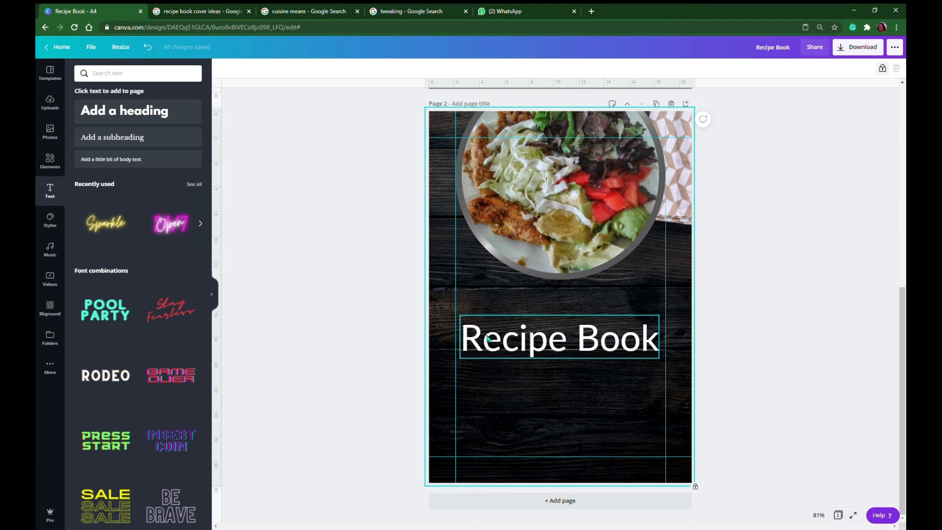
Duplicate the "Recipe Book" heading just below the original and change the copy's text to "The"
click(518, 344)
alt+drag(517, 344, 522, 399)
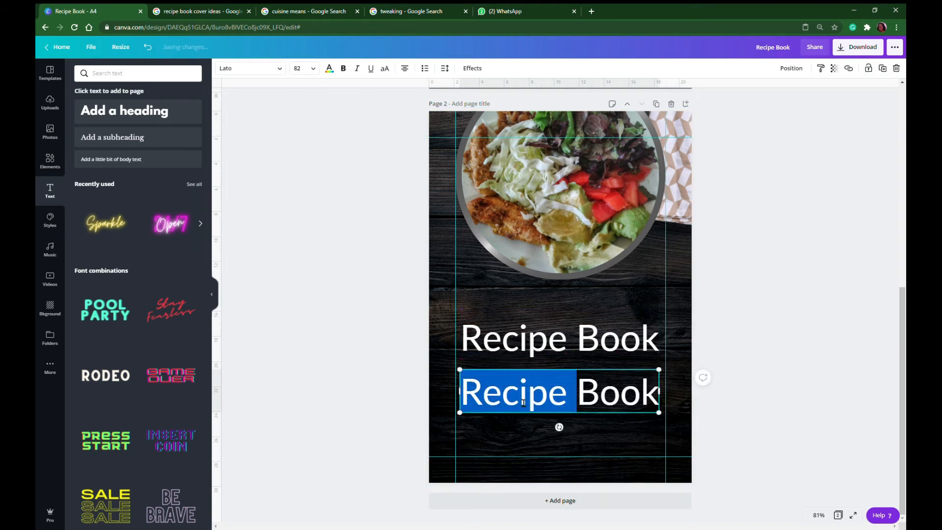
triple_click(523, 401)
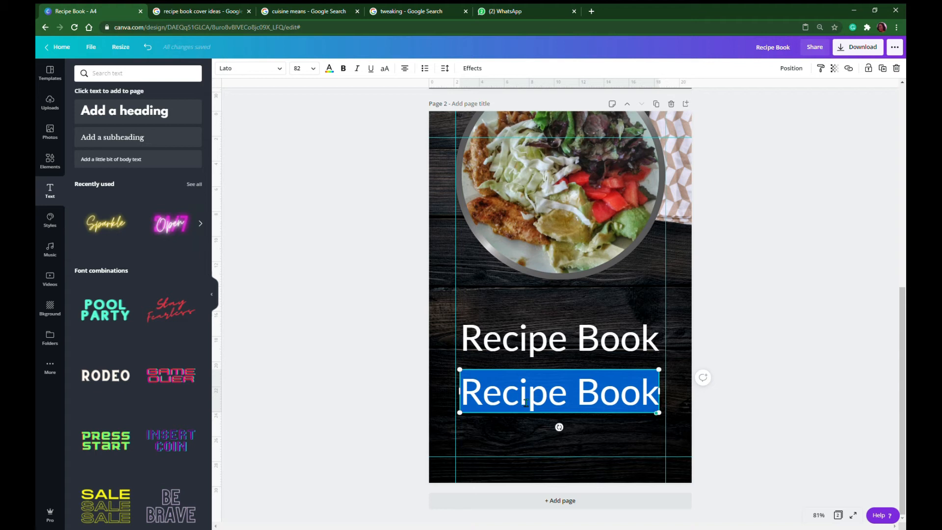
text(The)
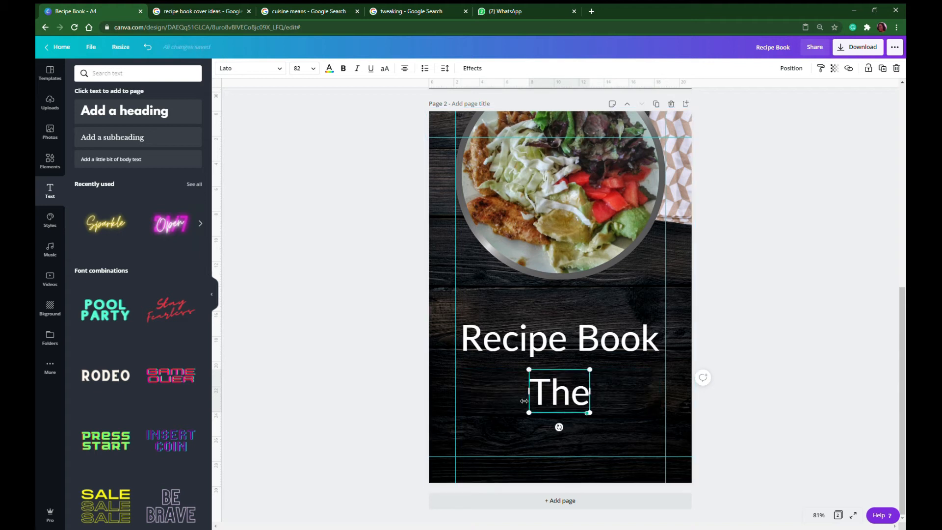
click(604, 391)
click(575, 399)
Set the word "The" to font size 58 and place it directly above "Recipe Book", aligned with its left edge
click(310, 71)
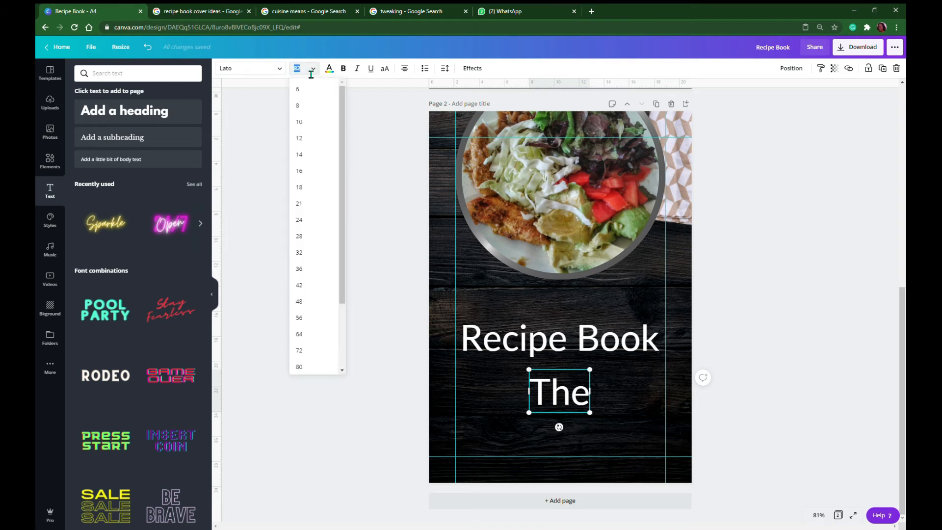
click(311, 72)
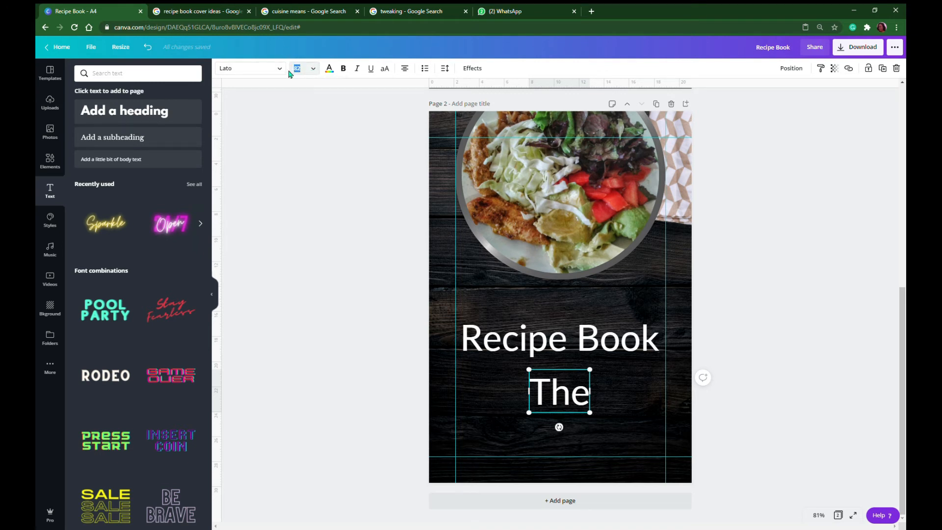
text(58)
key(Return)
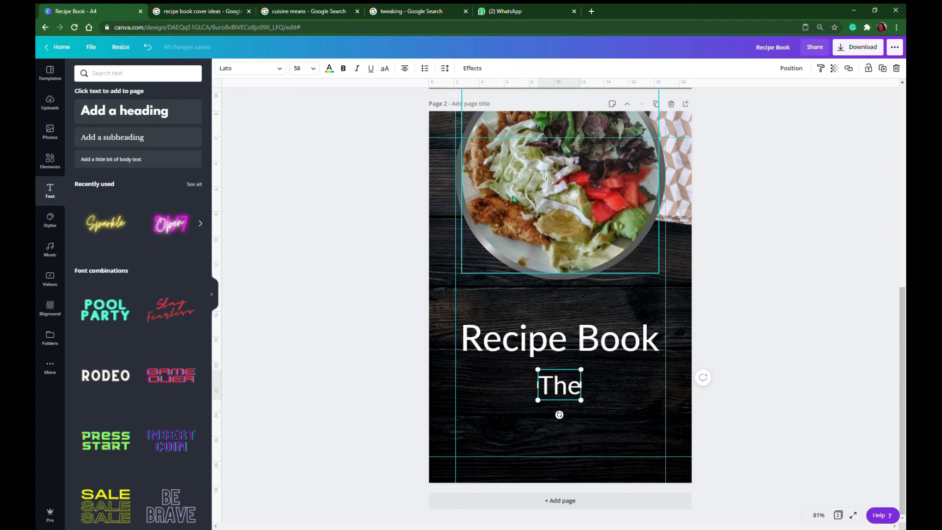
drag(565, 378, 484, 294)
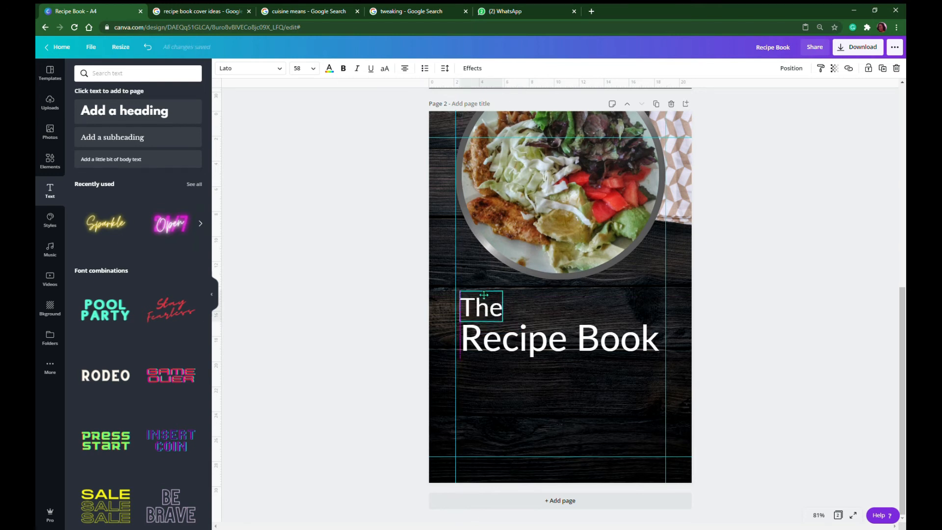
click(499, 423)
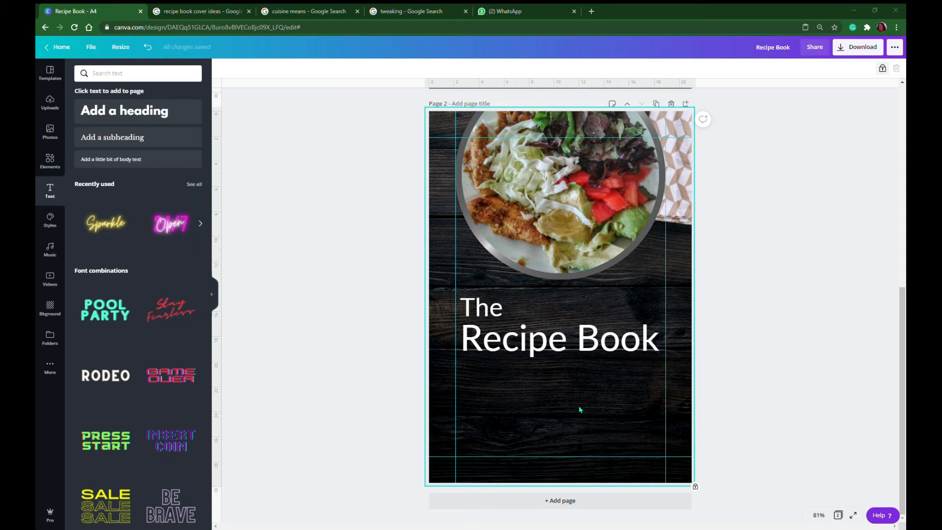
Add a subheading beneath the start of "Recipe Book" and set its font to Open Sans Light
click(126, 140)
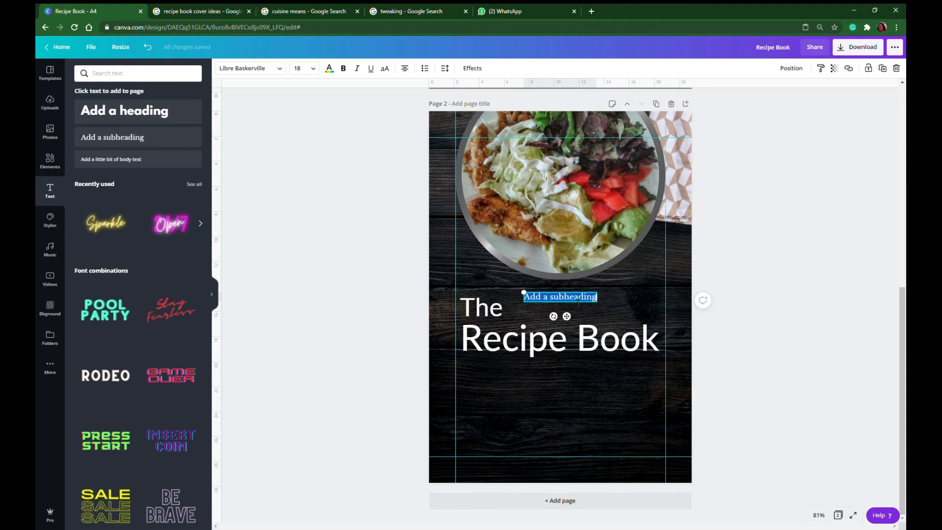
drag(570, 320, 511, 387)
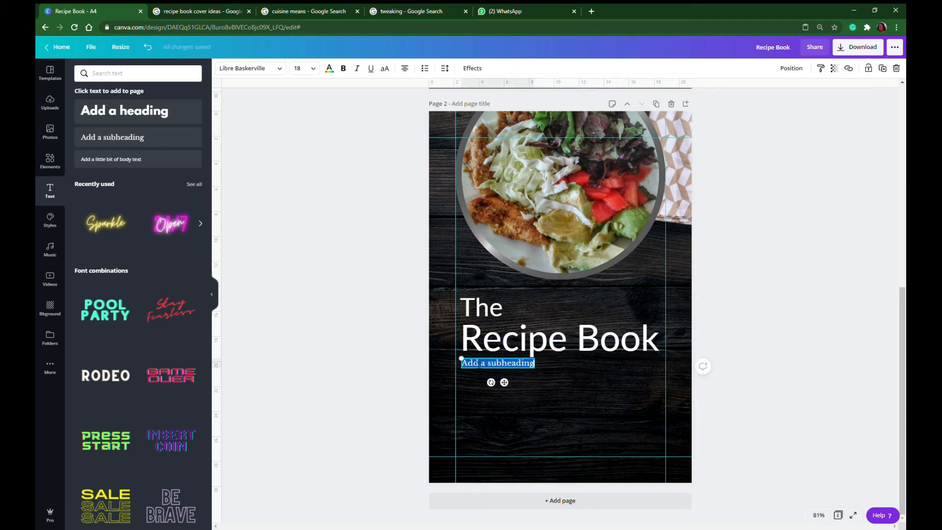
click(284, 73)
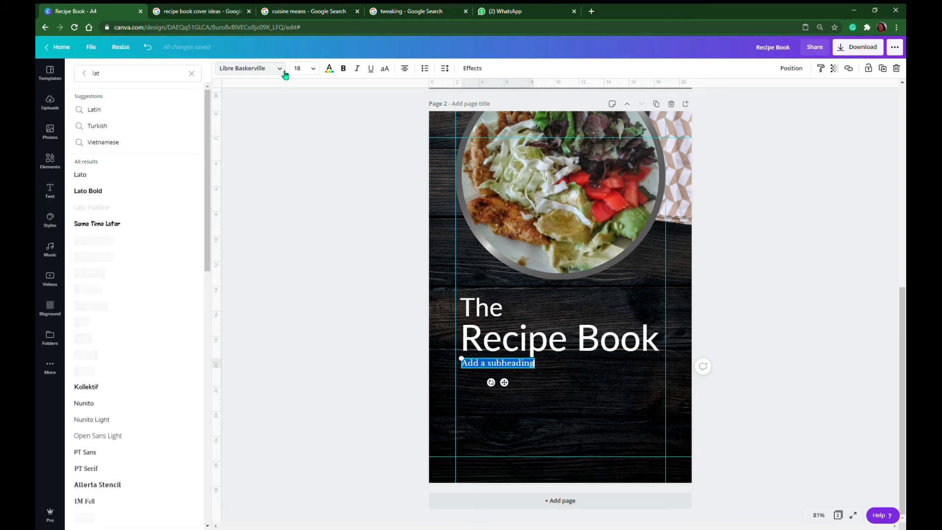
click(120, 81)
drag(120, 82, 81, 77)
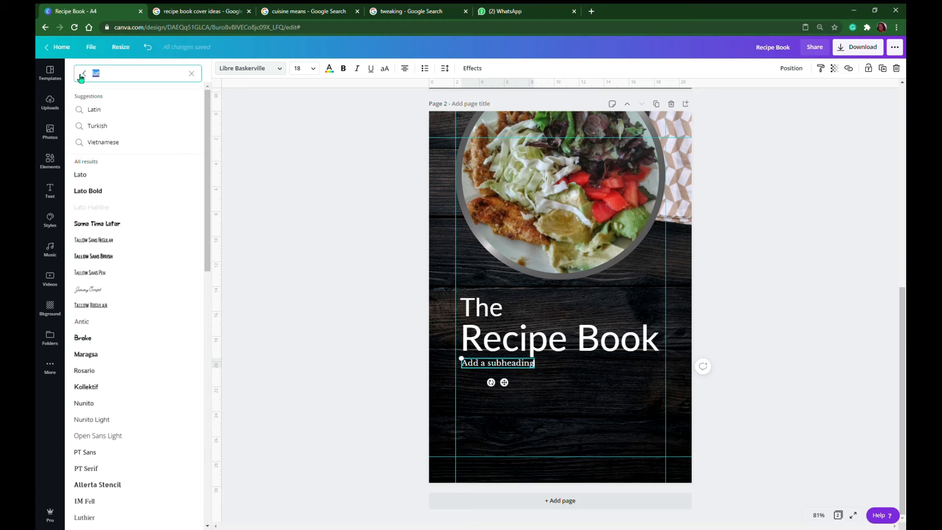
text(op)
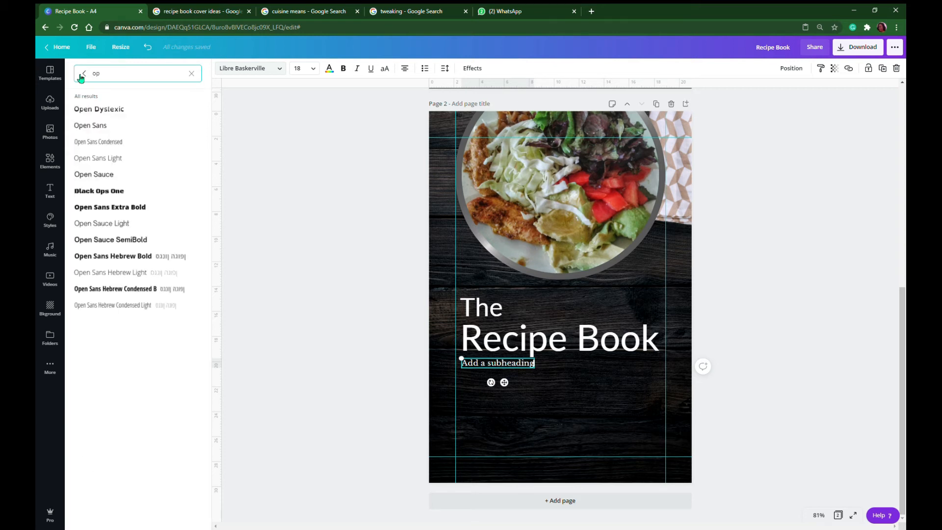
click(109, 159)
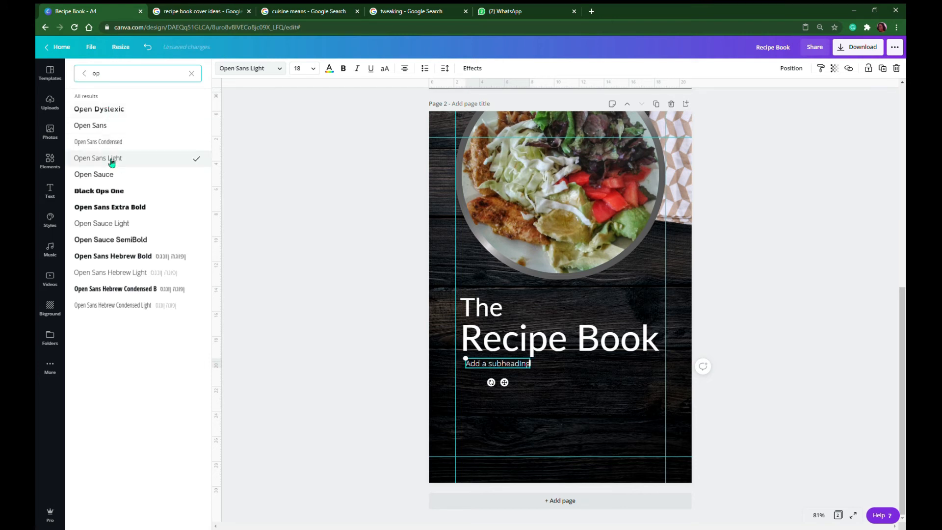
Replace the subheading's placeholder text with "Design"
triple_click(511, 369)
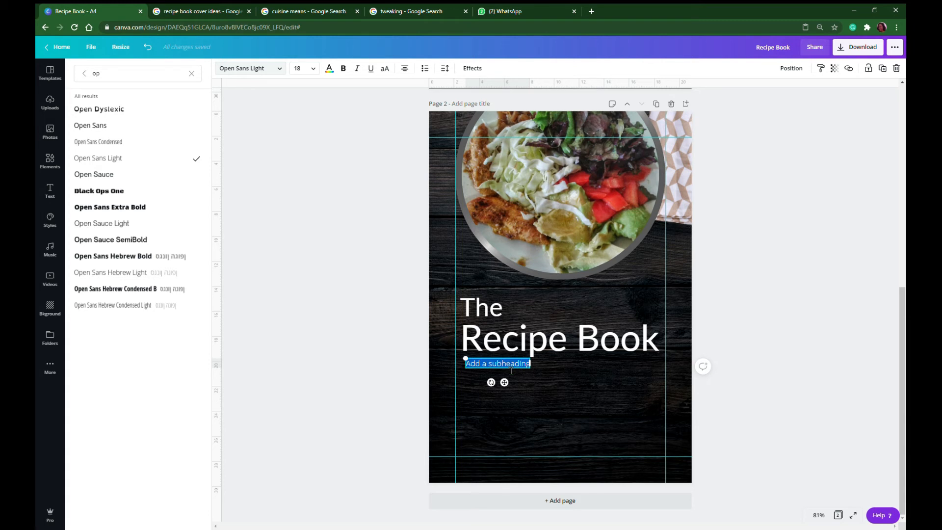
text(Des)
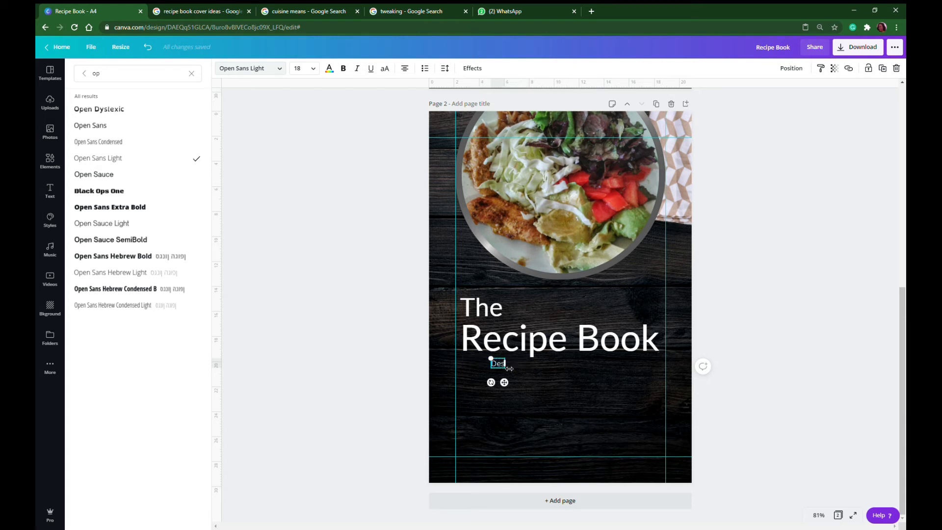
text(ign)
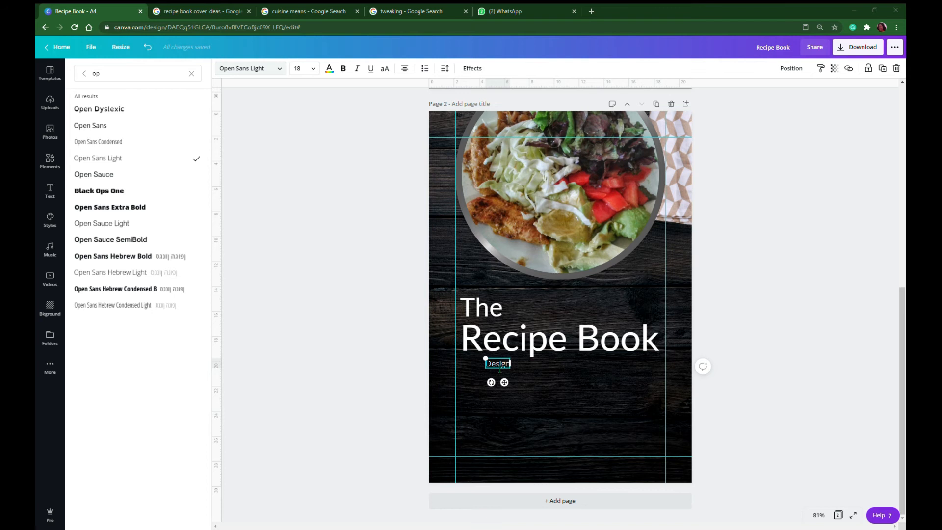
Set the "Design" subheading's font size to 56 and nudge it slightly closer to "Recipe Book"
double_click(506, 364)
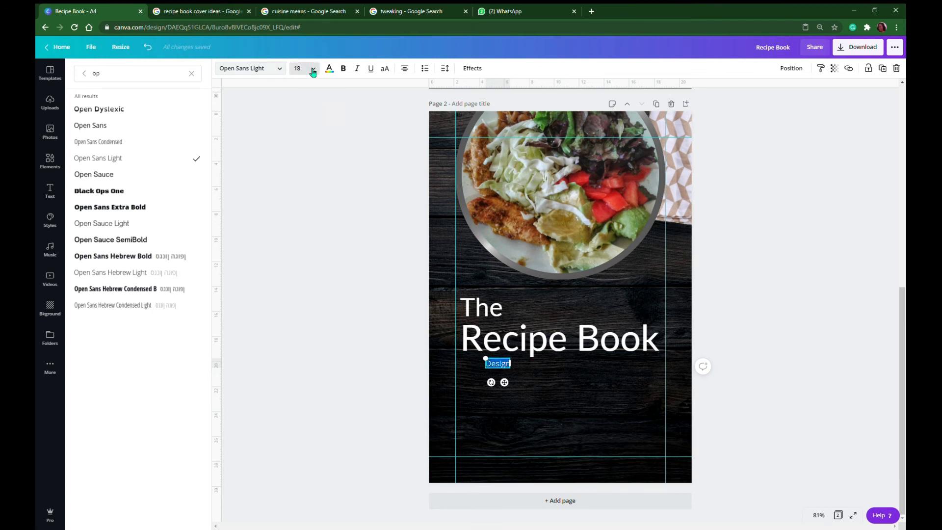
click(312, 71)
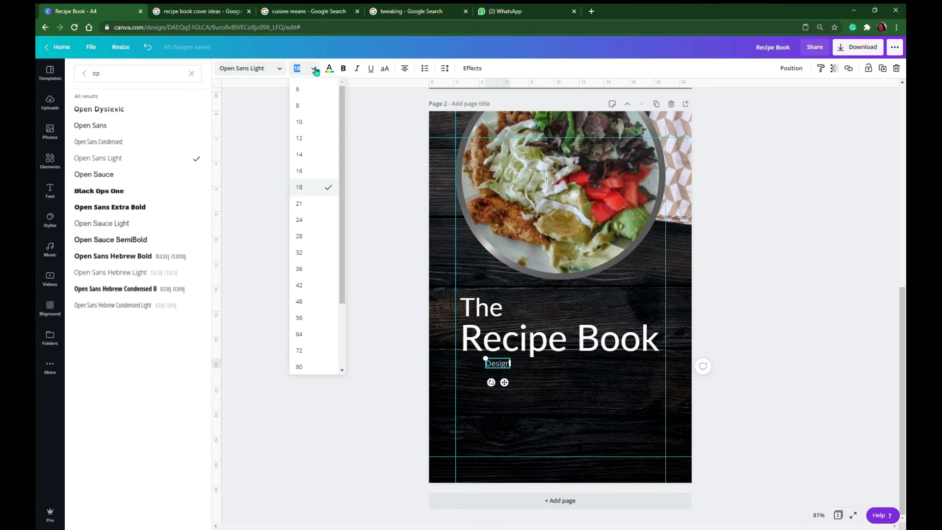
click(302, 319)
click(573, 399)
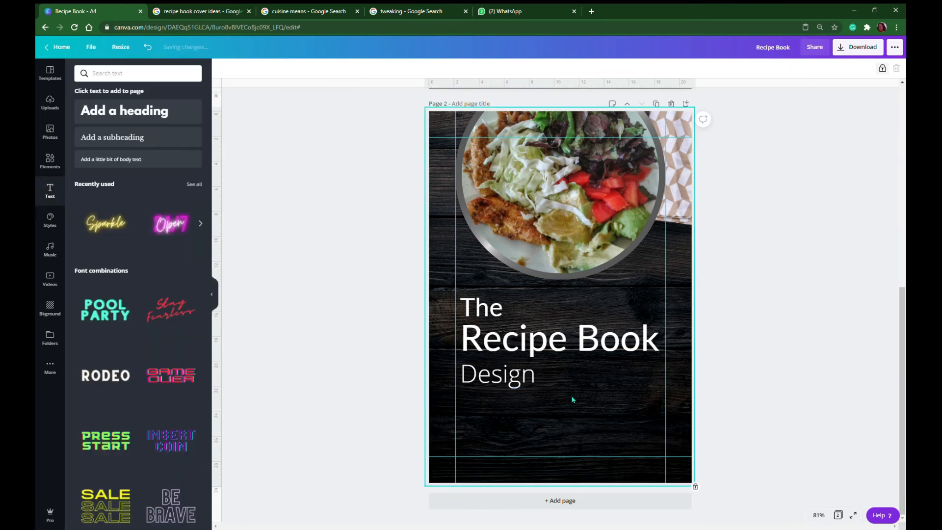
drag(505, 385, 512, 382)
Color the "Recipe Book" heading with the red from the document colors
click(481, 313)
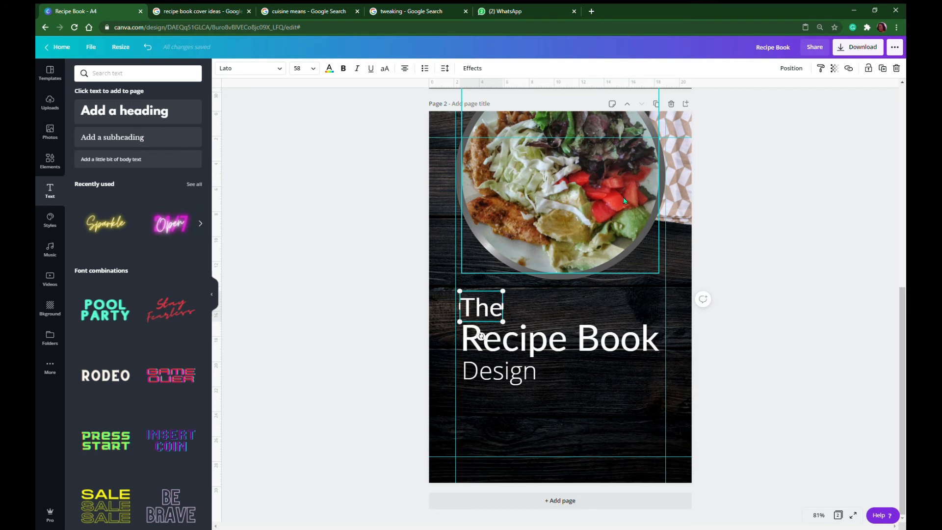
click(474, 333)
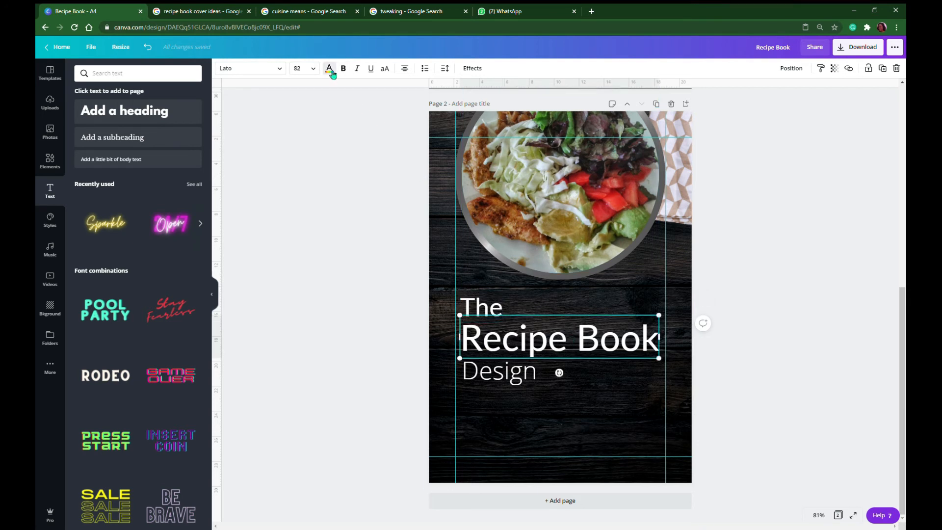
click(328, 68)
click(171, 153)
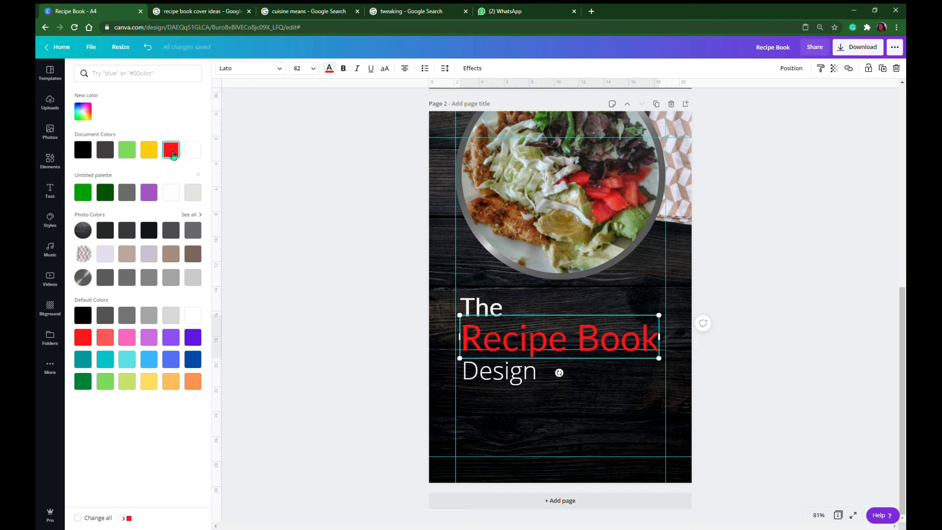
click(521, 409)
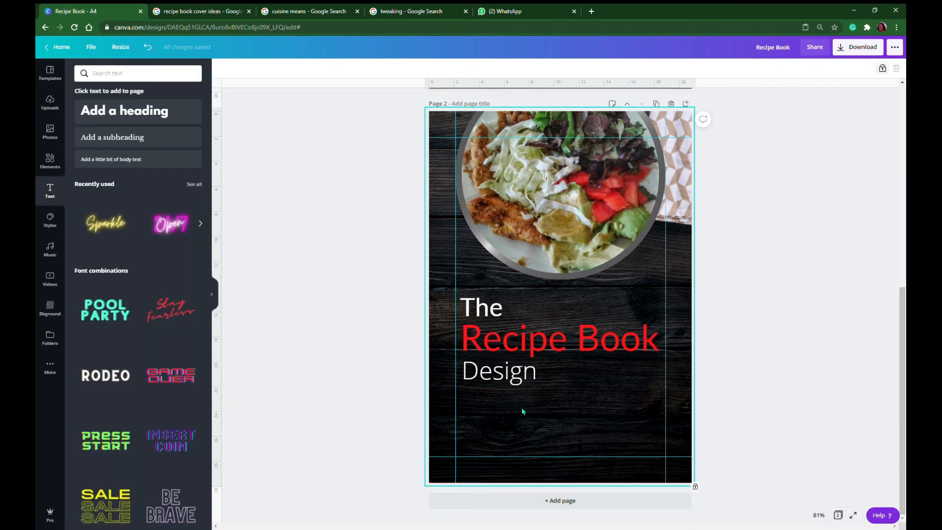
Color the "The" heading with Grass green #7ed957 from the default colors
click(487, 315)
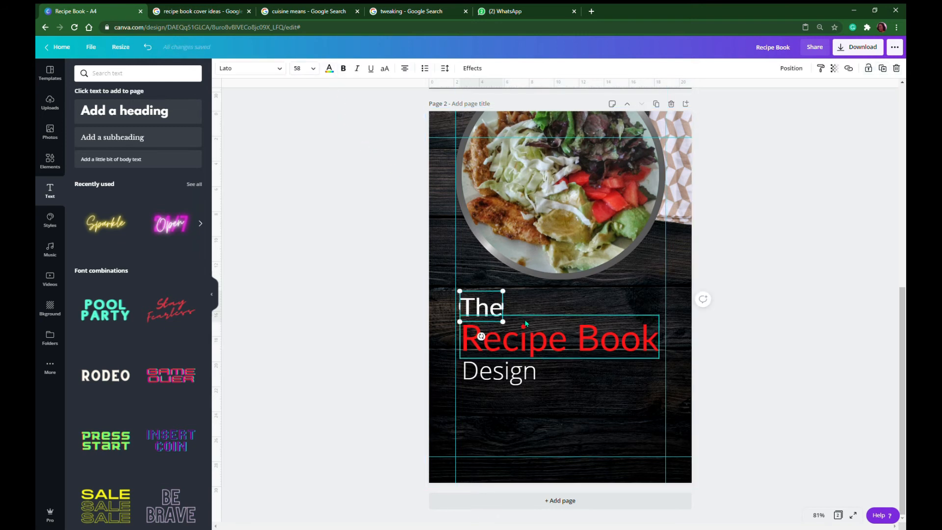
click(329, 68)
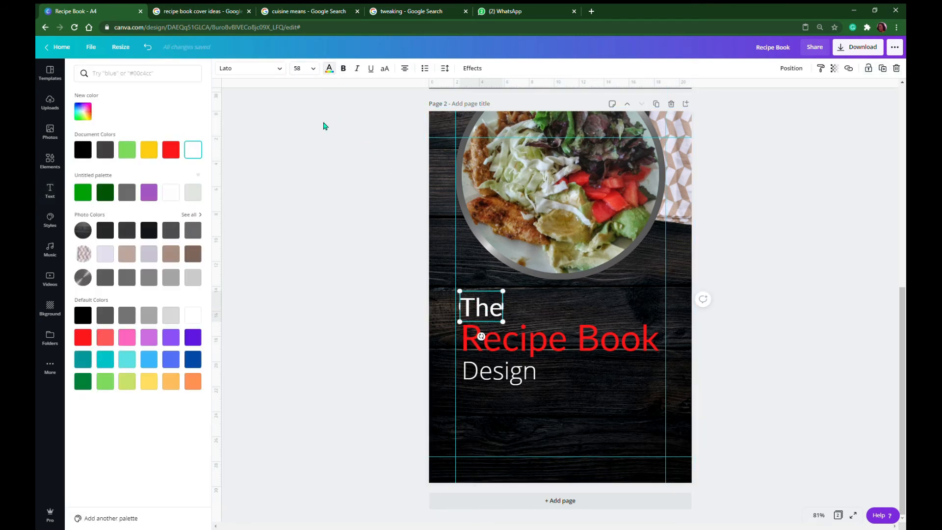
click(112, 385)
click(510, 414)
Color the "Design" subheading with the yellow from the document colors
click(498, 383)
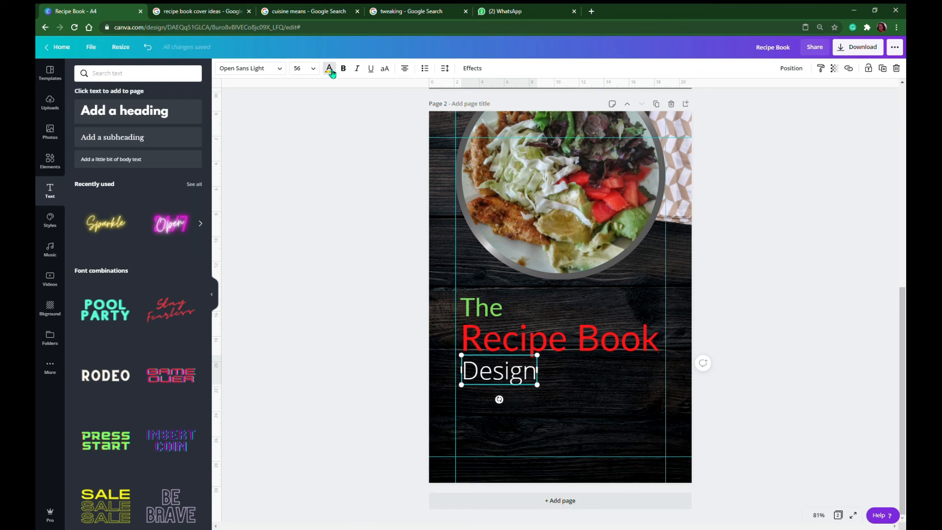
click(329, 69)
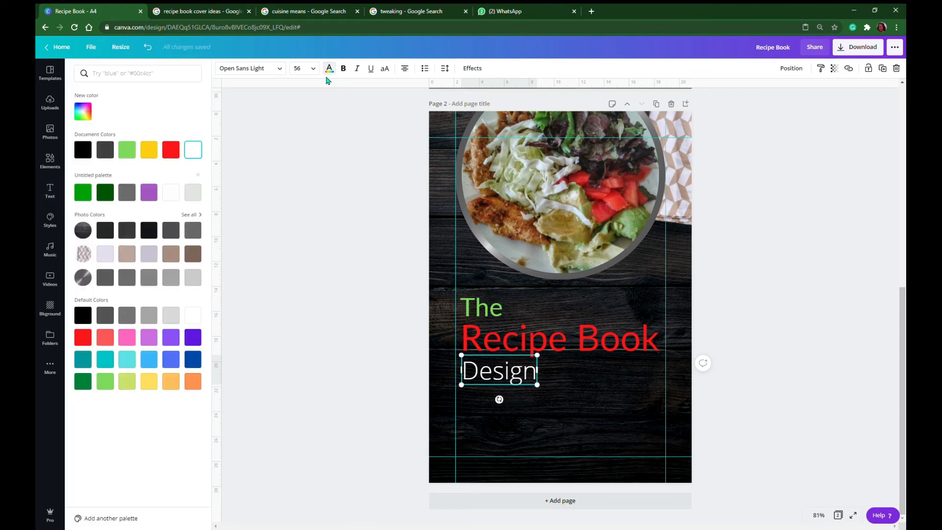
click(153, 154)
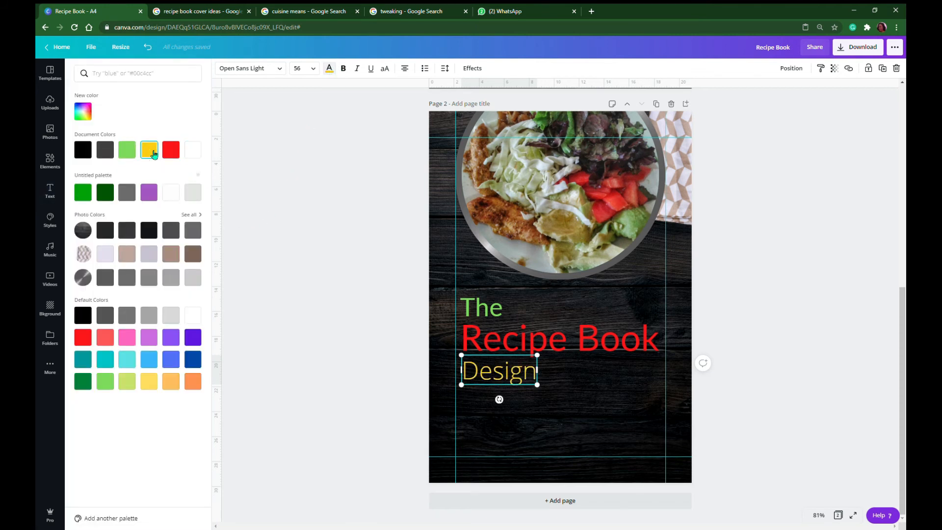
click(576, 392)
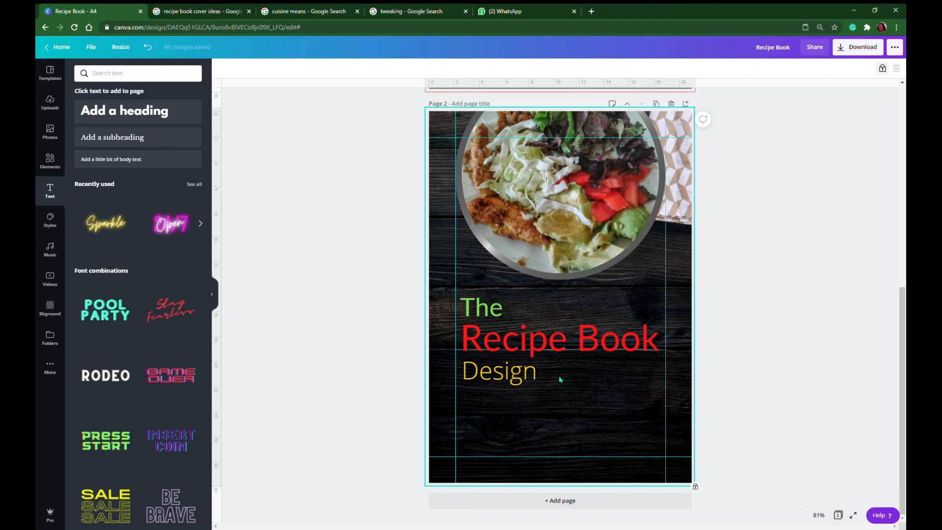
Add a body text box reading "Jamaican cuisine" and set its font size to 28
click(118, 160)
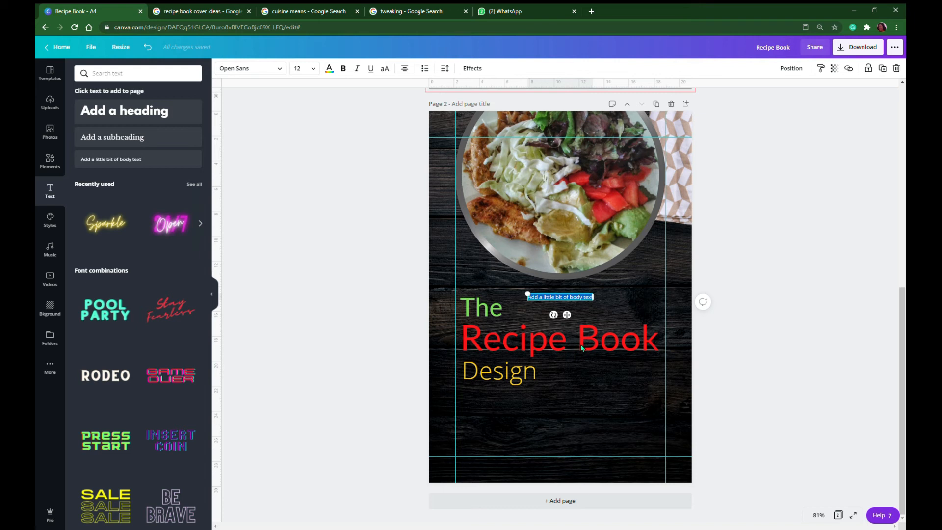
text(Jamaican cuisine)
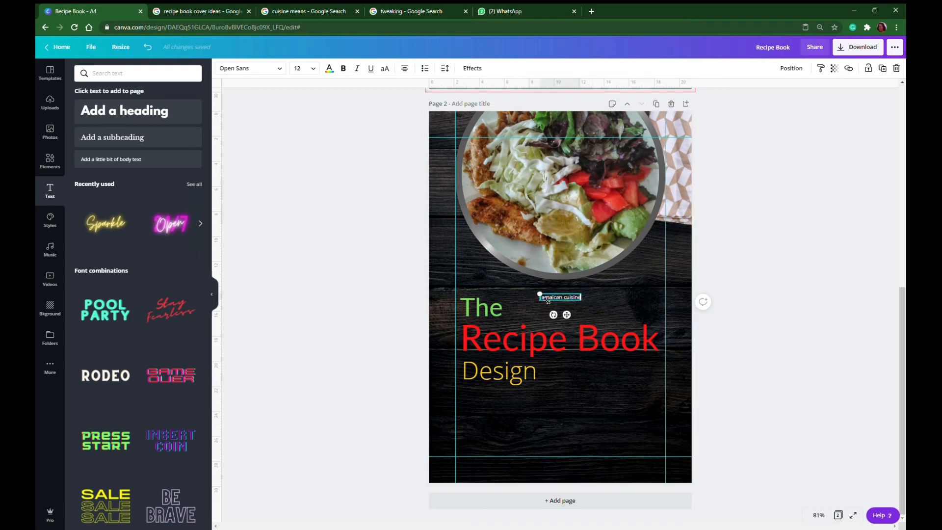
drag(540, 294, 519, 296)
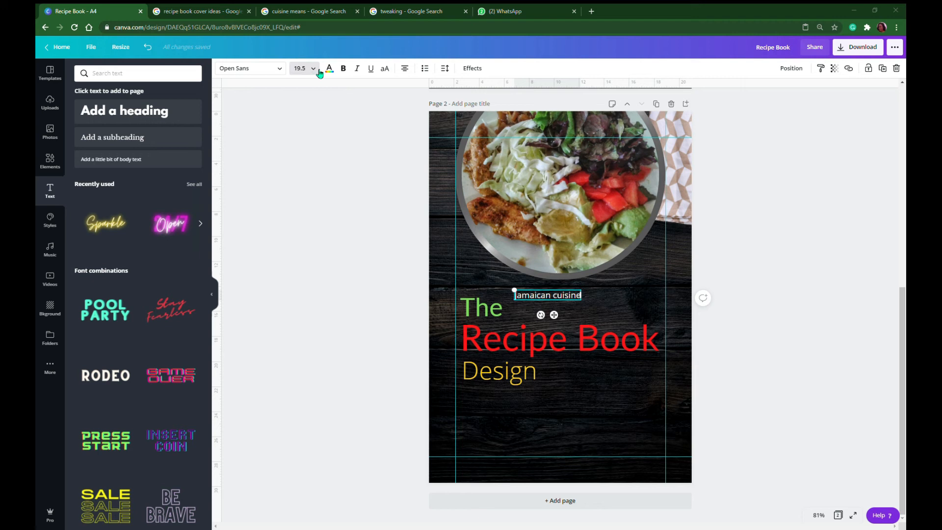
click(318, 71)
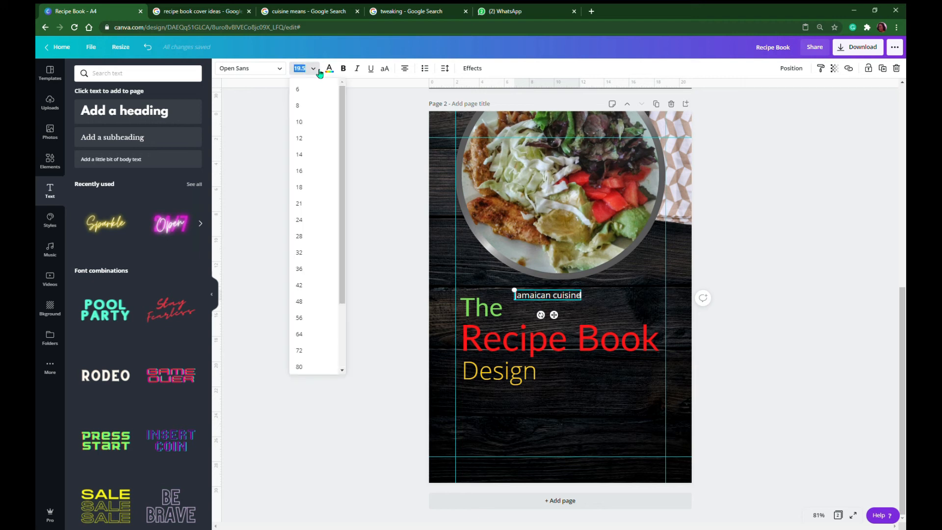
click(305, 239)
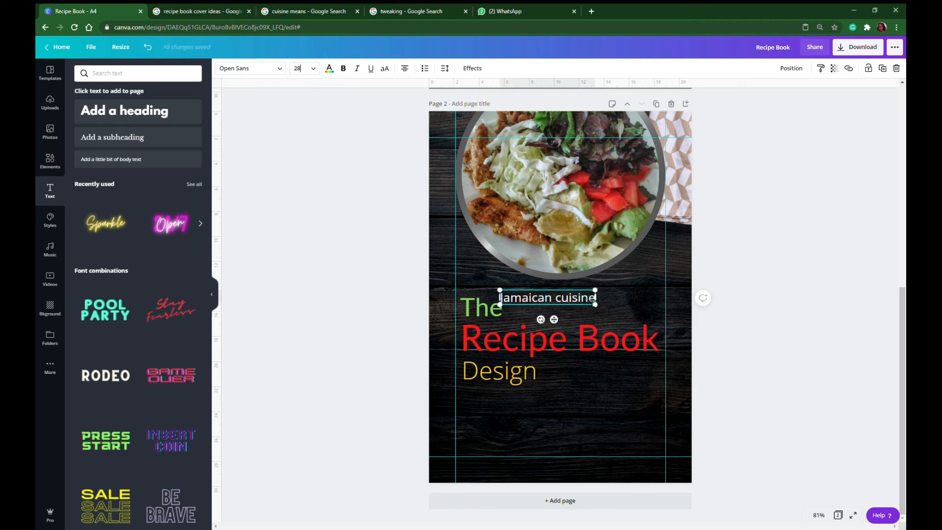
Move the "Jamaican cuisine" text directly after "Design" and set its font size to 27
drag(557, 297, 592, 369)
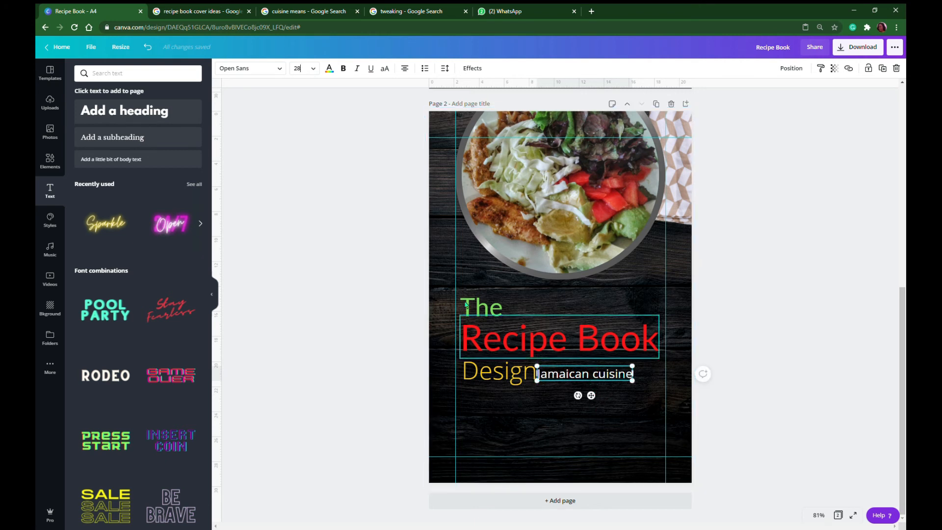
click(300, 70)
text(2)
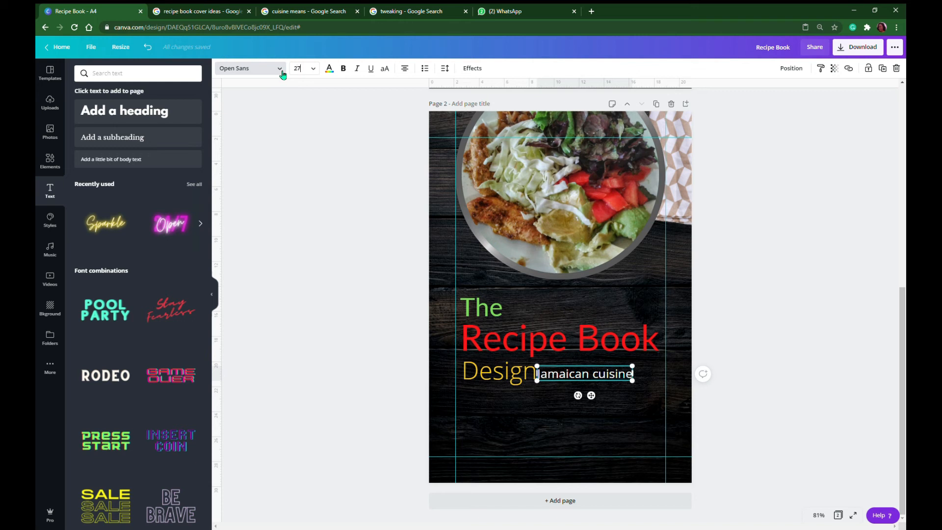
text(7)
key(Return)
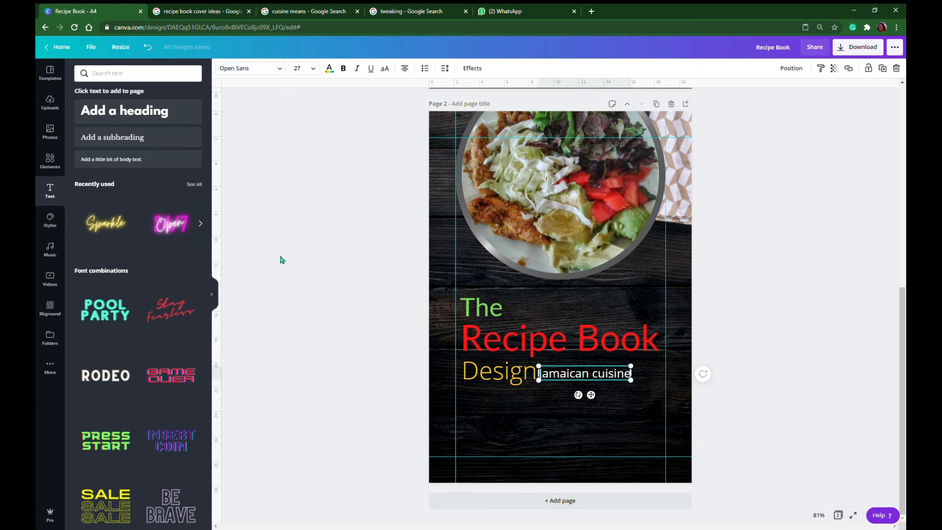
click(507, 413)
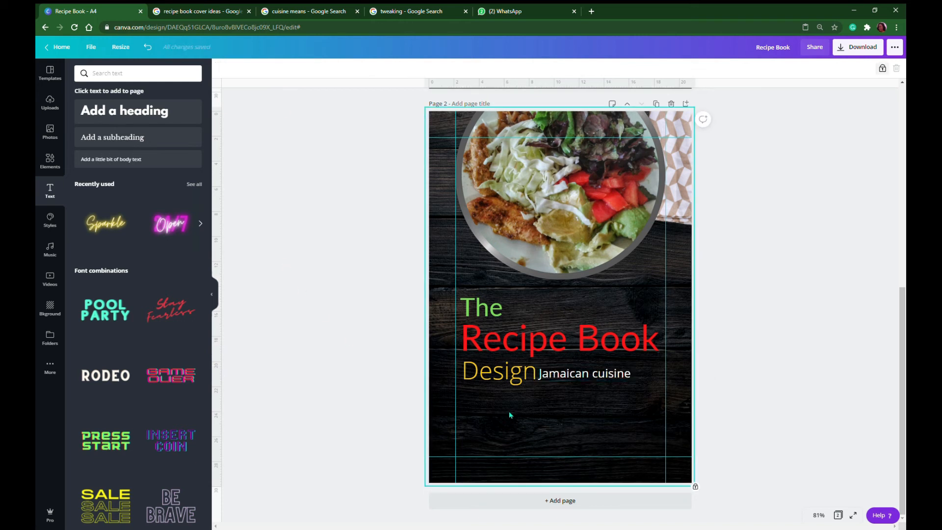
Color the "Jamaican cuisine" text with the yellow from the document colors
click(569, 380)
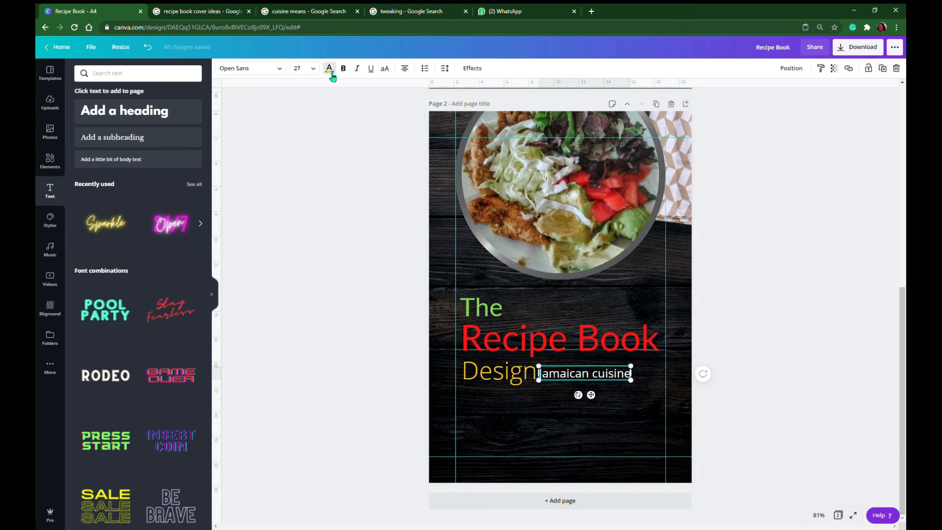
click(329, 68)
click(148, 149)
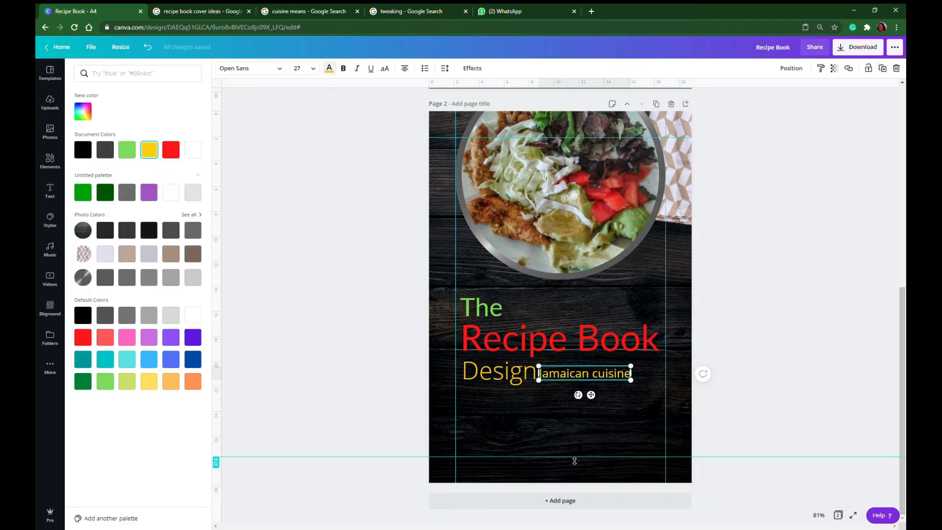
click(561, 432)
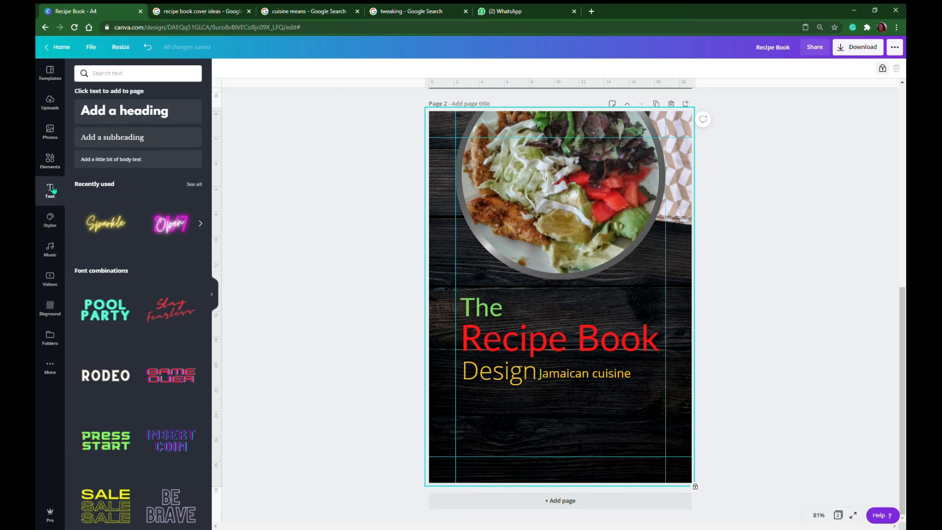
Add a solid red line, make it thinner, and stretch it past both side edges of the page
click(50, 162)
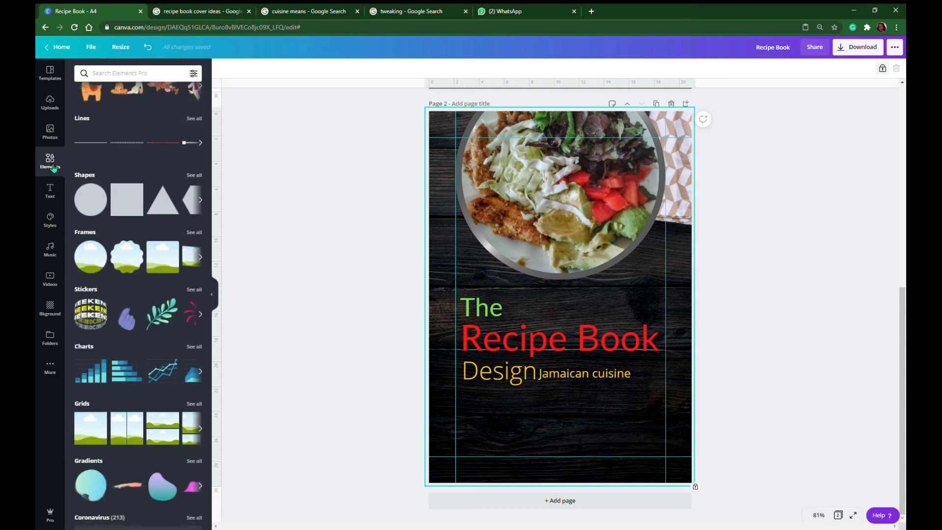
click(91, 146)
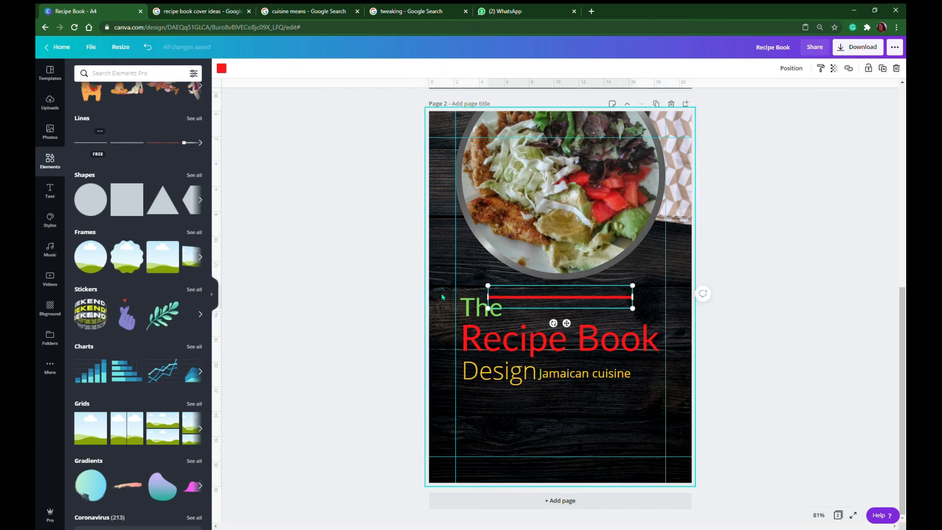
drag(632, 286, 534, 310)
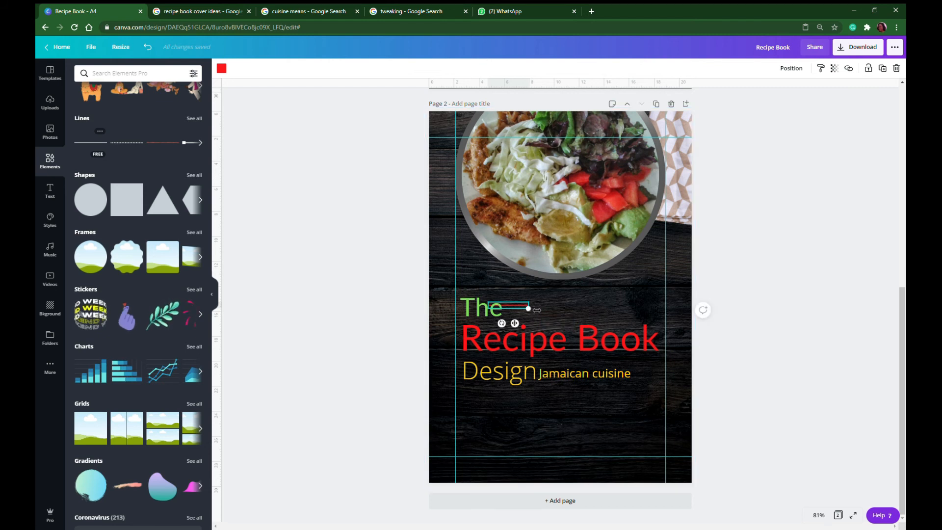
drag(536, 310, 705, 321)
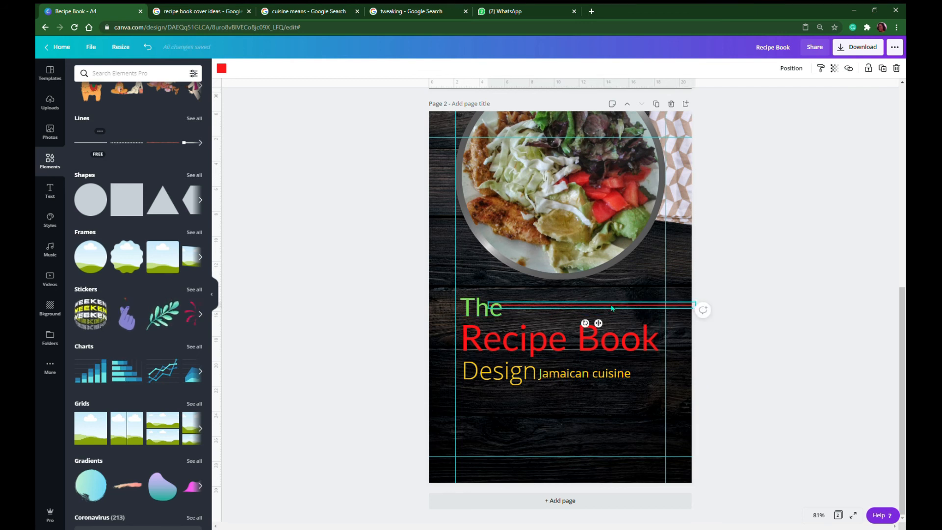
drag(631, 304, 659, 306)
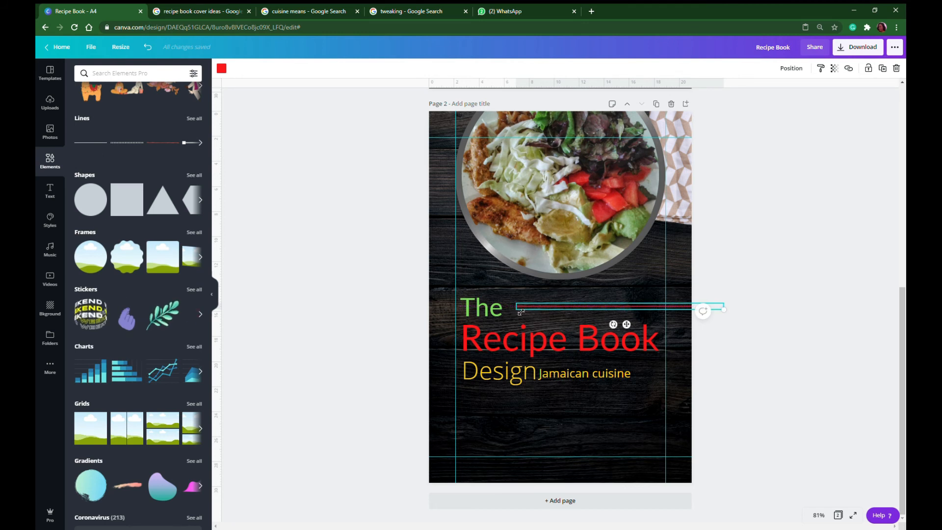
drag(518, 307, 425, 311)
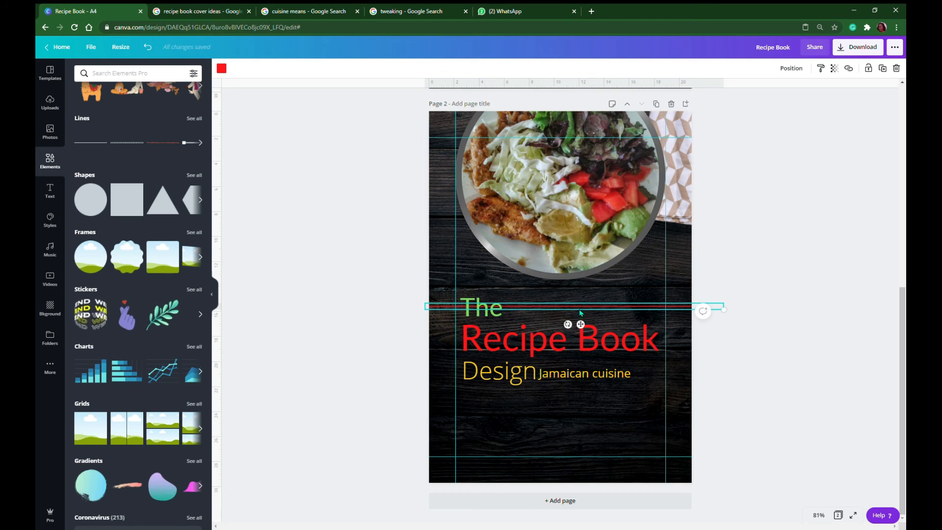
Move the thin red line down between "The" and "Recipe Book"
drag(580, 311, 583, 328)
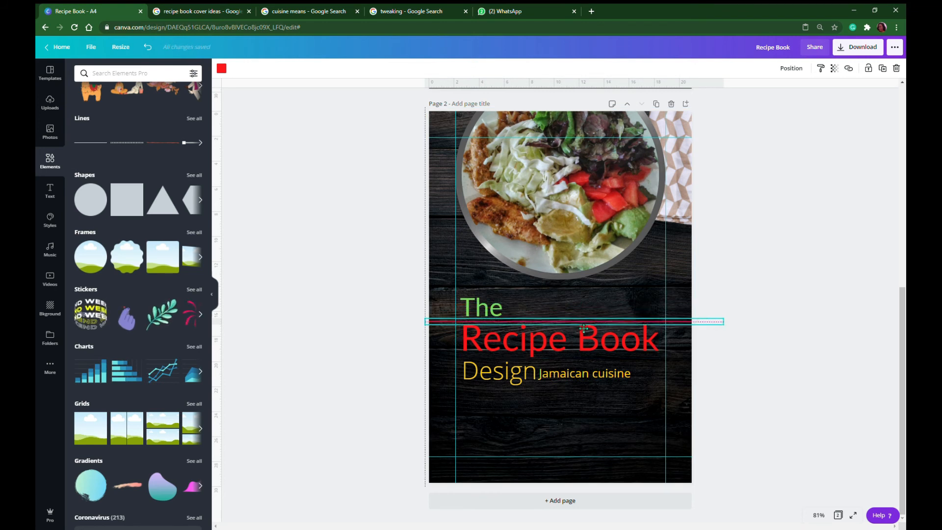
drag(583, 327, 583, 328)
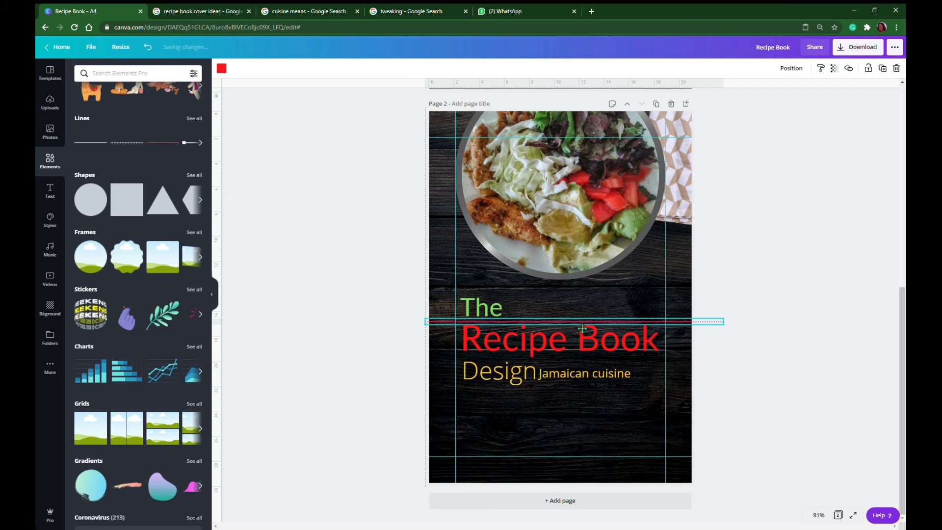
click(590, 407)
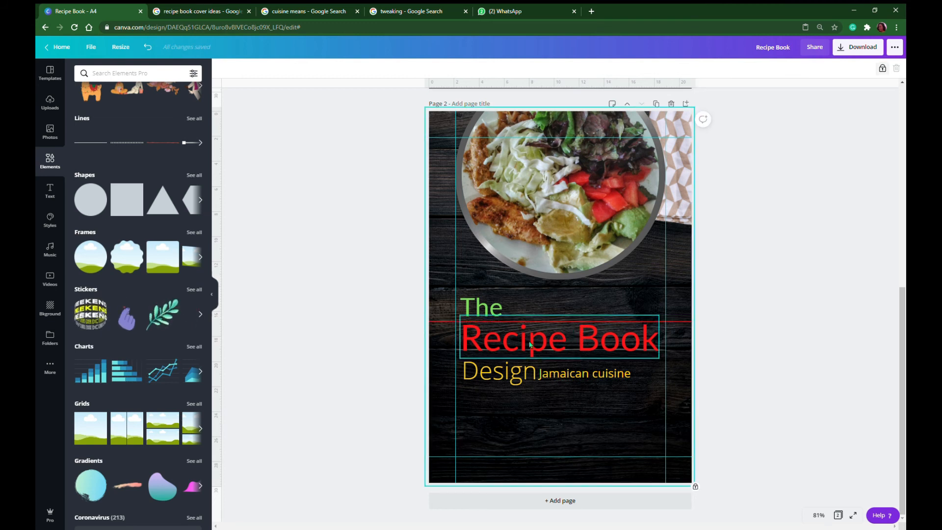
Place a copy of the thin red line between "Recipe Book" and "Design"
click(440, 323)
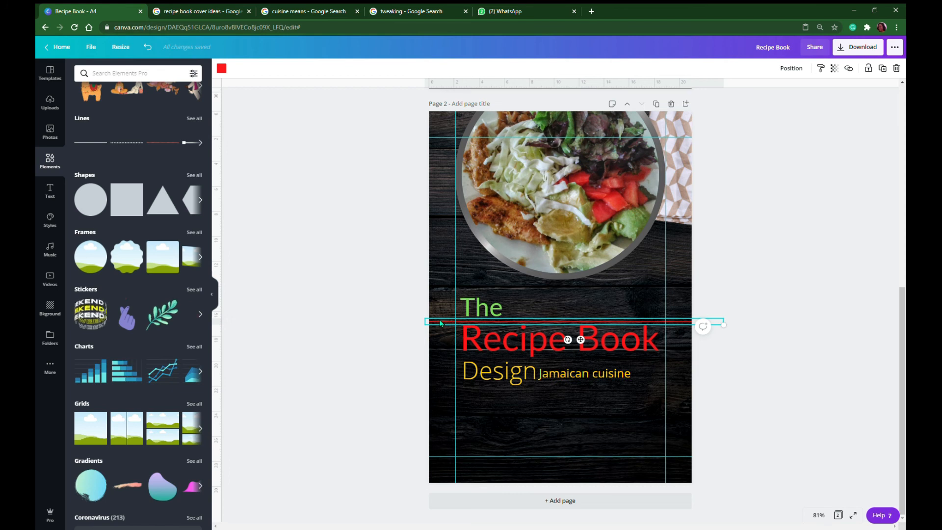
drag(446, 328, 450, 354)
click(569, 415)
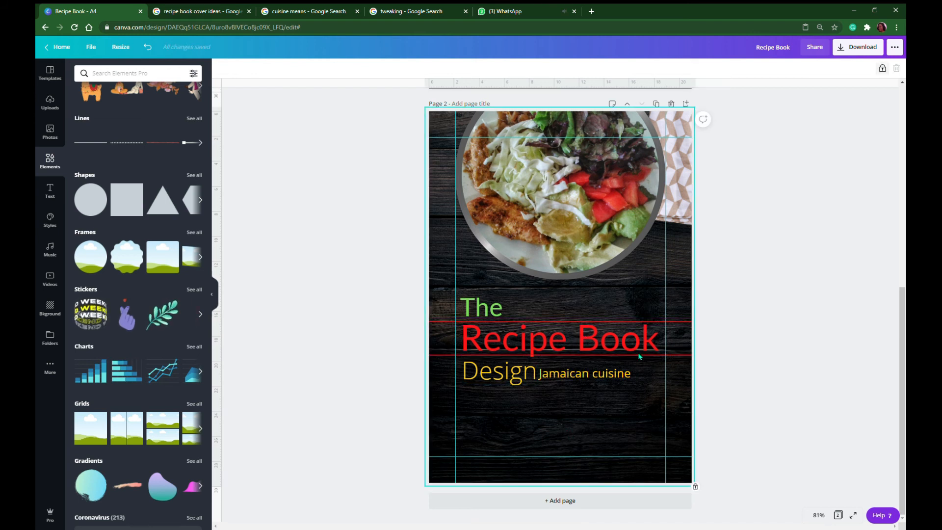
Nudge the upper red line slightly down, closer to the "Recipe Book" heading
click(681, 326)
key(Down)
key(Down)
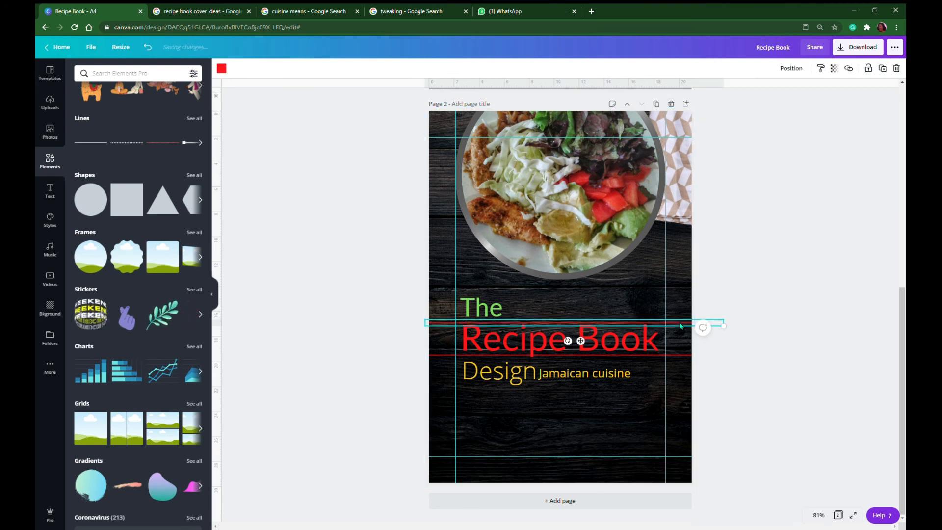
key(Down)
key(Down)
key(Down)
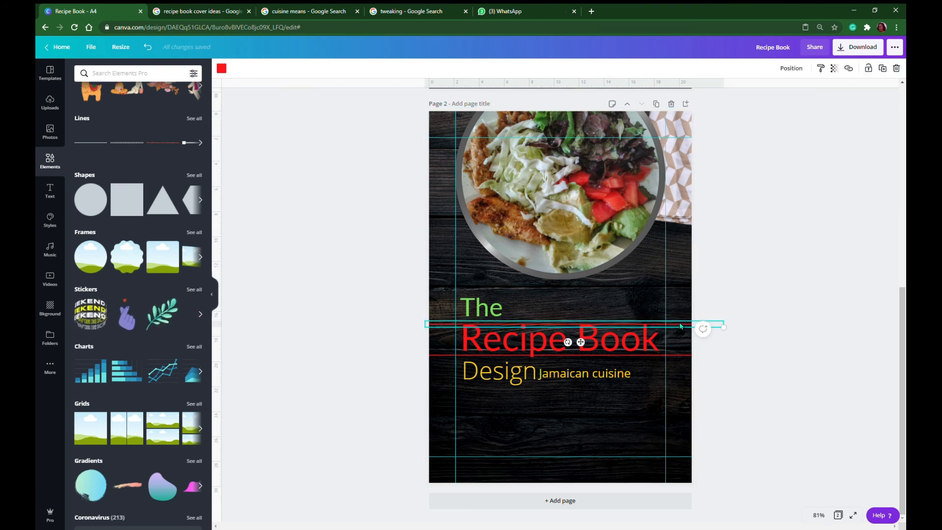
key(Up)
key(Up)
key(Up)
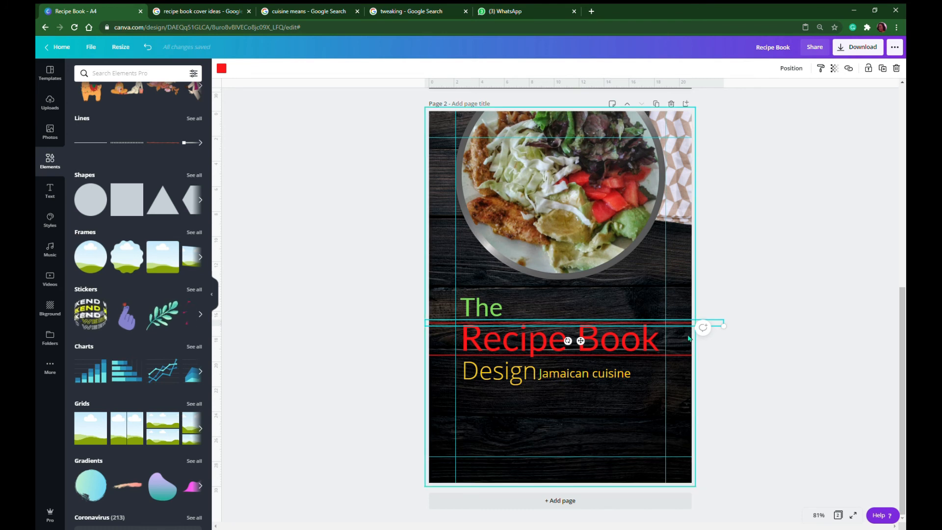
click(604, 412)
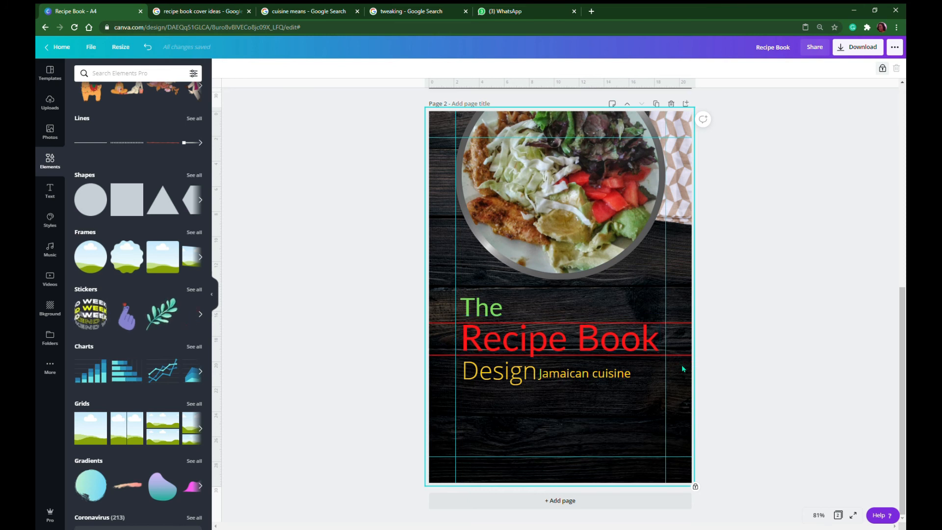
Add a square shape, color it yellow, and reshape it into a full-page-width band over "Recipe Book", ending at the lower red line
click(128, 202)
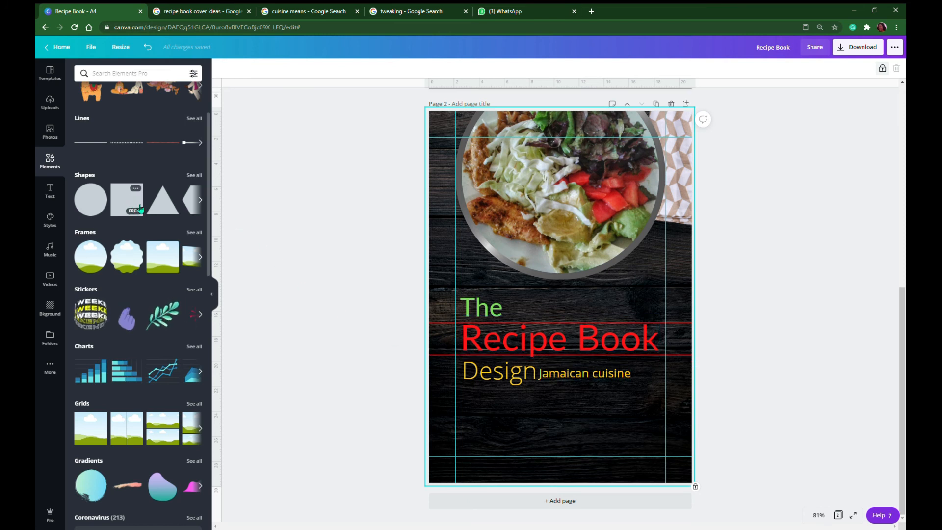
drag(563, 229, 561, 320)
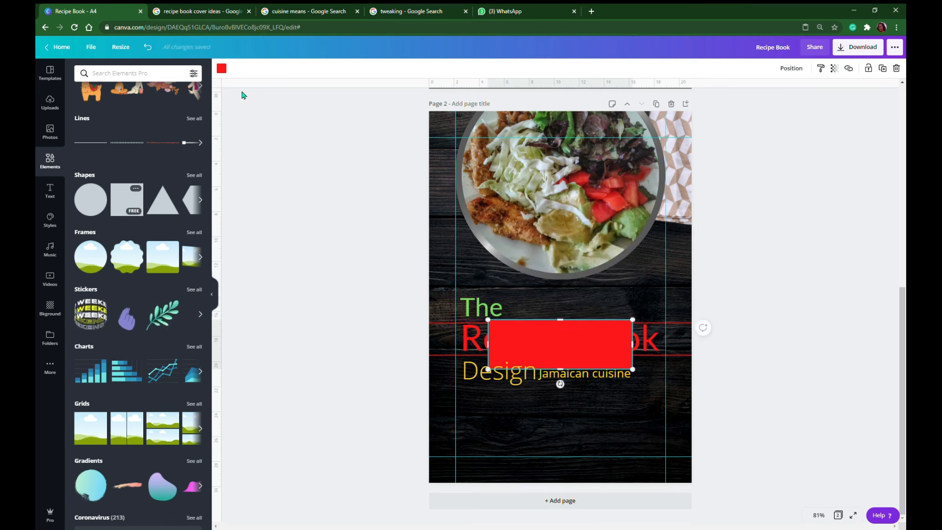
click(221, 68)
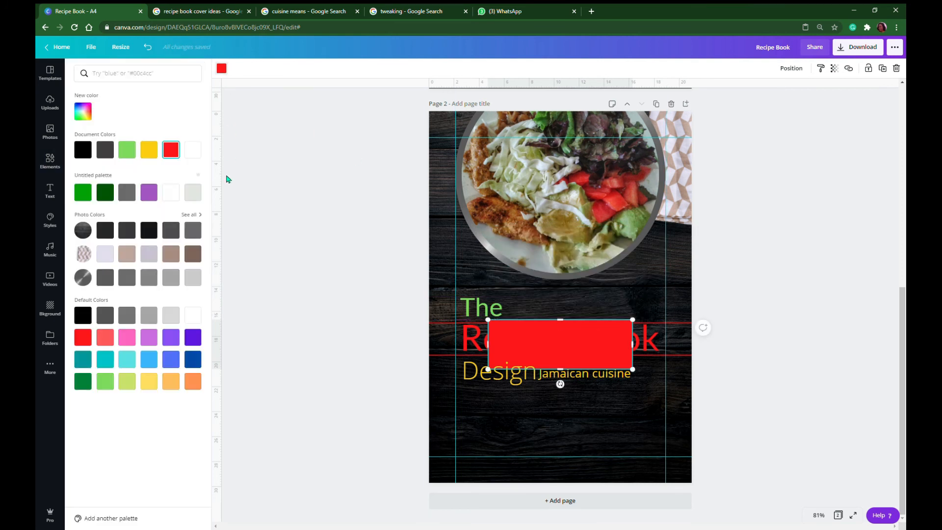
click(148, 149)
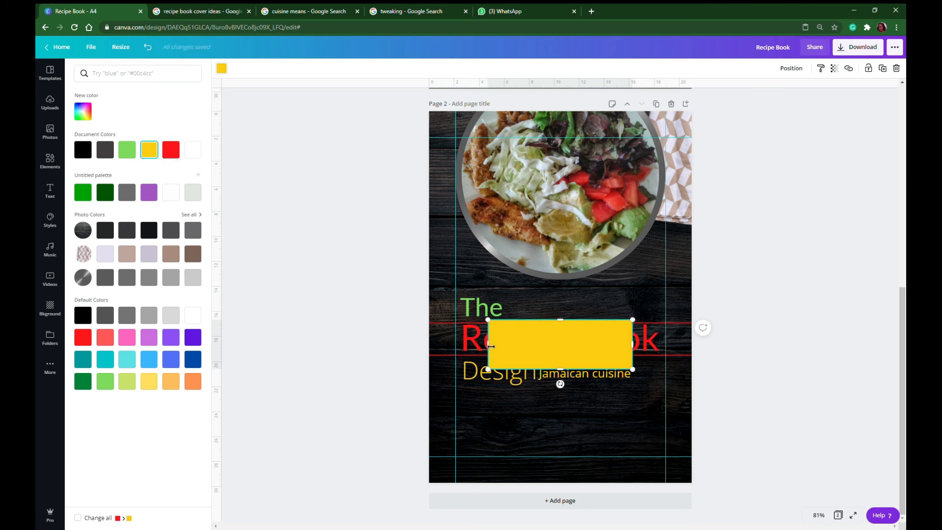
drag(487, 345, 430, 348)
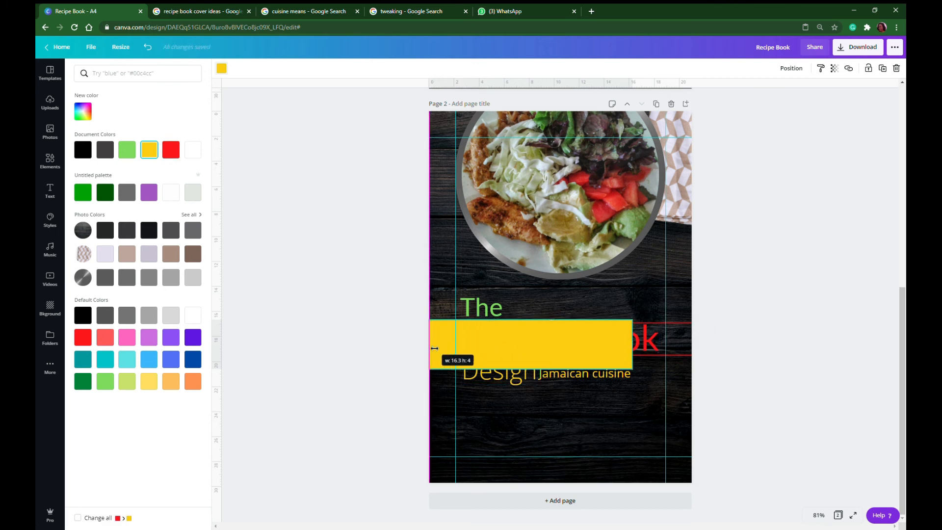
drag(637, 348, 698, 349)
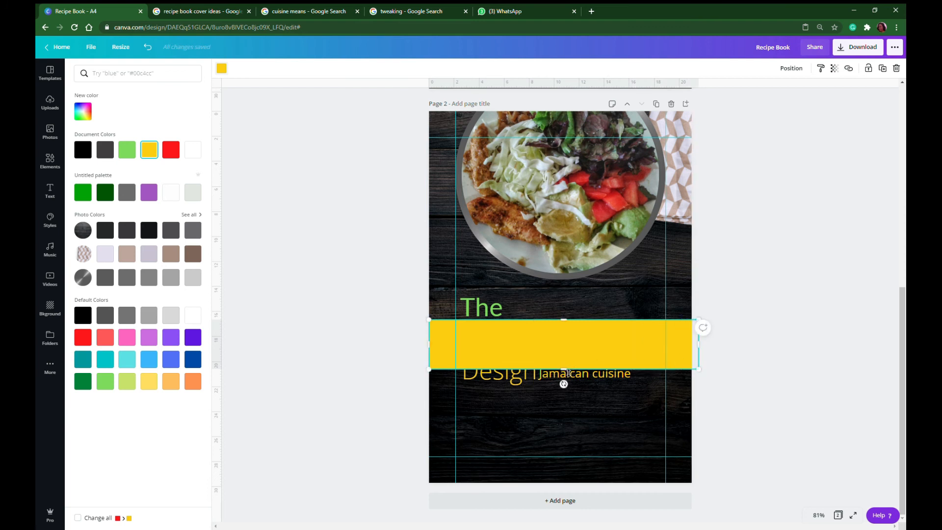
drag(569, 369, 570, 356)
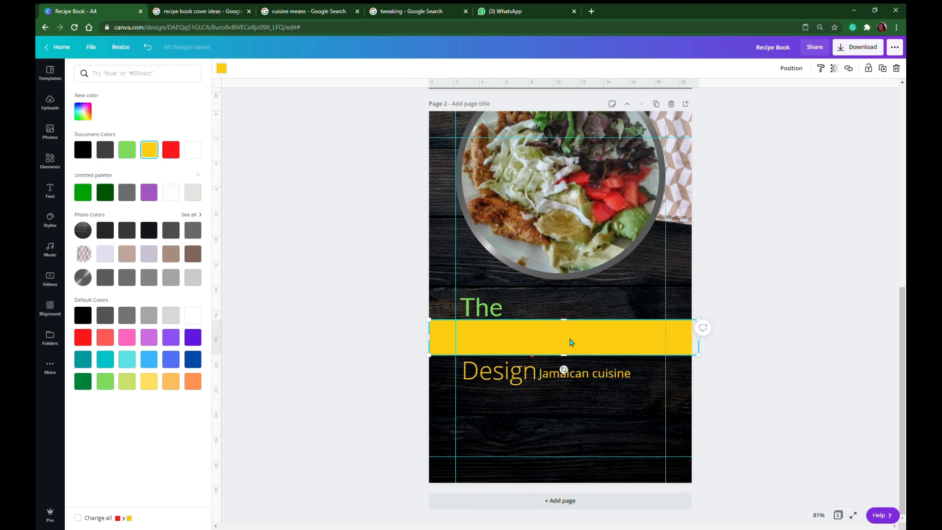
Recolor the full-width band over "Recipe Book" black
click(221, 68)
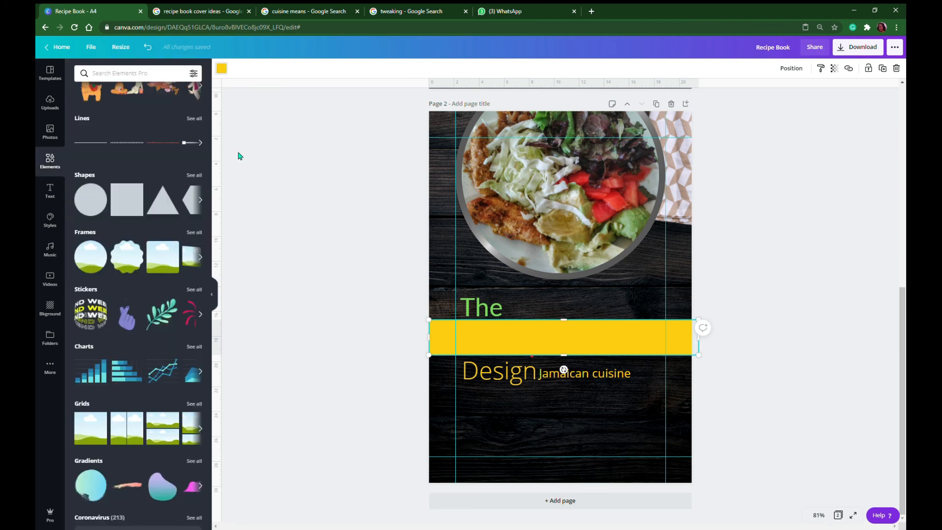
click(224, 72)
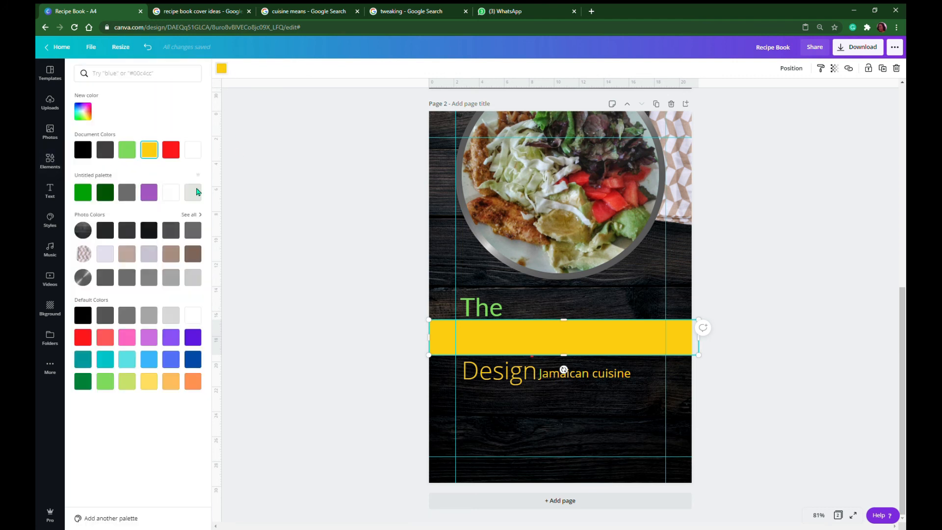
click(91, 316)
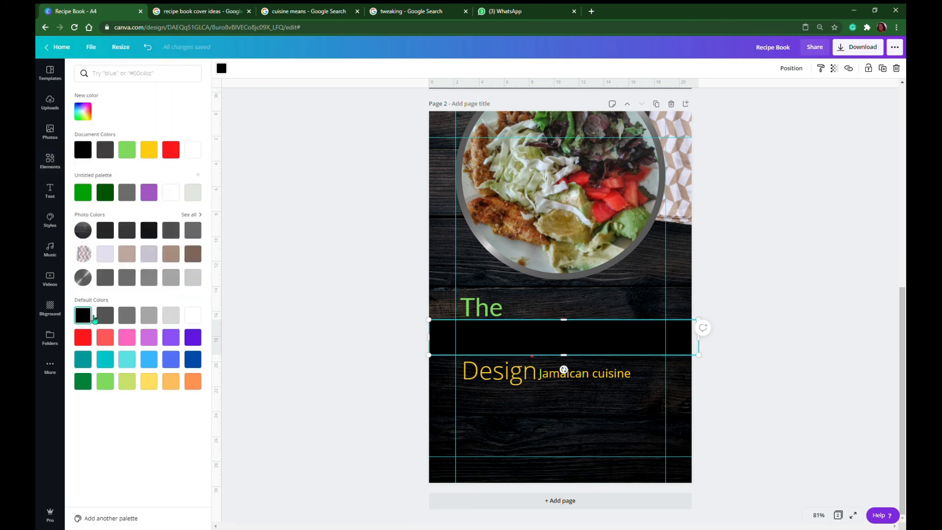
Send the black band backward behind the "Recipe Book" heading and red lines, keeping it one layer above the bottommost element
click(786, 69)
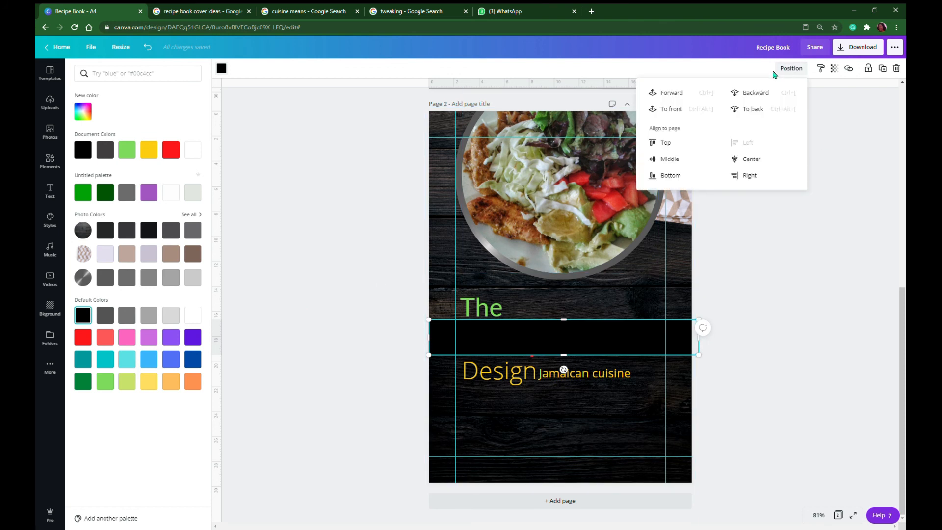
click(754, 95)
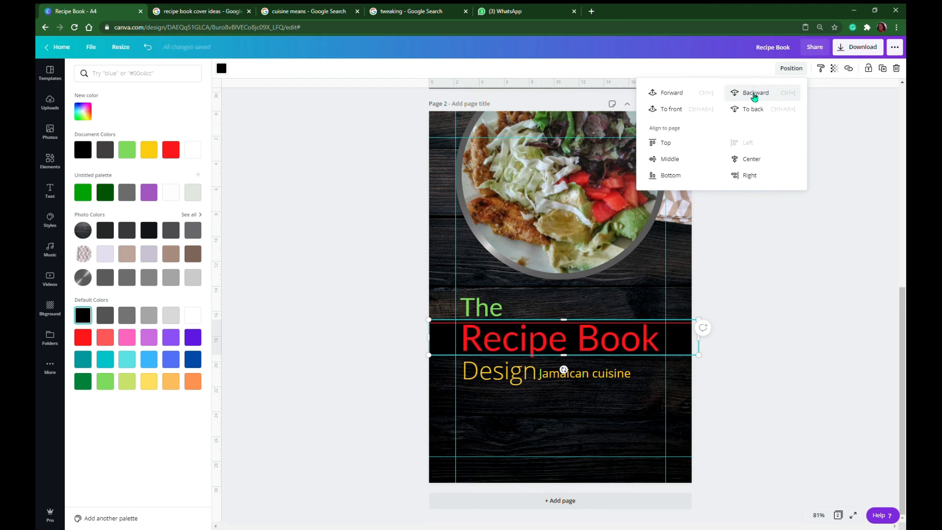
click(755, 95)
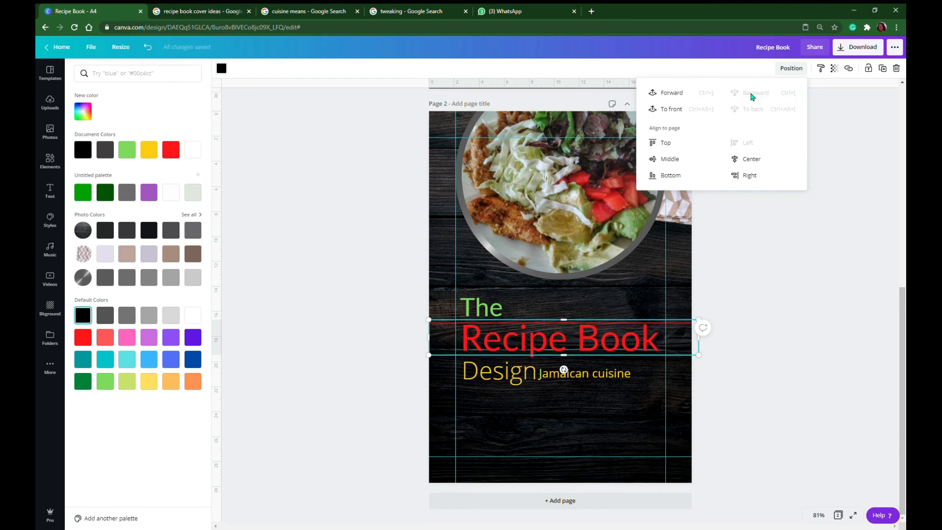
click(679, 94)
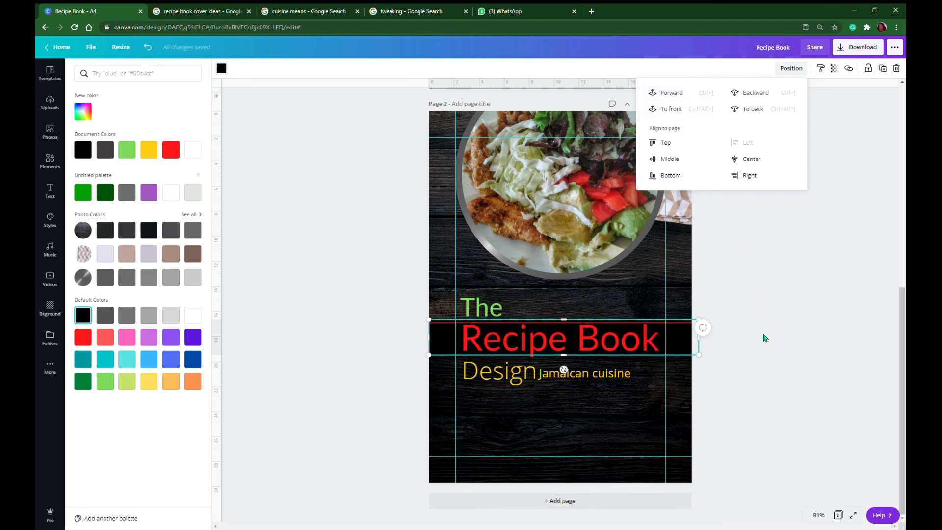
click(764, 337)
click(788, 373)
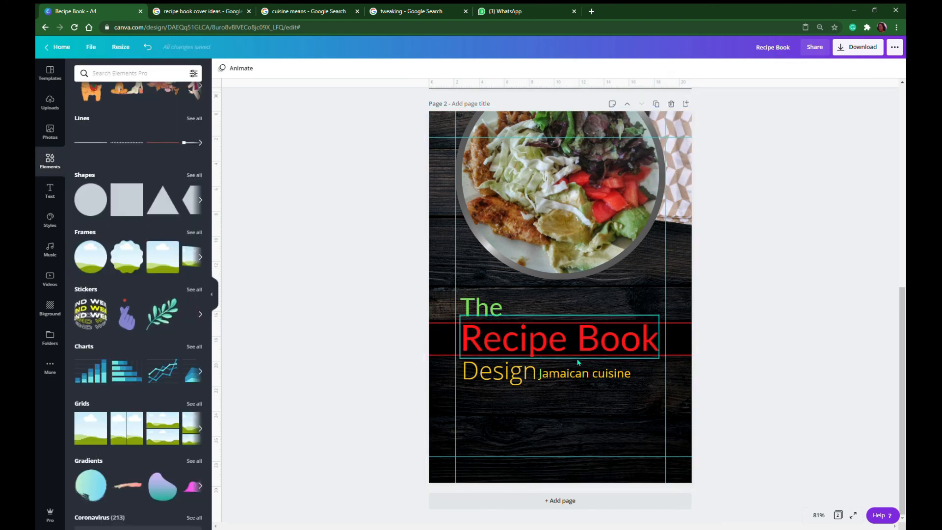
Set the transparency of the black band behind "Recipe Book" to 45
click(467, 348)
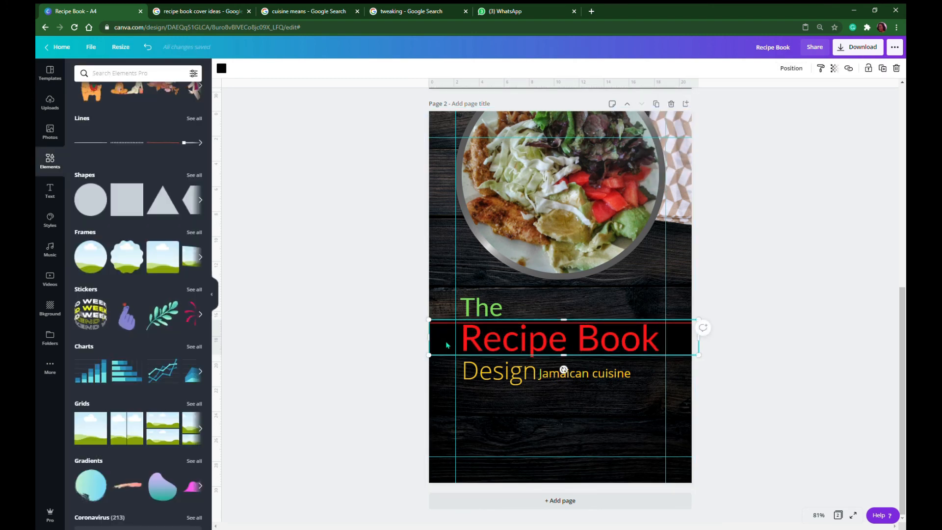
click(838, 70)
click(783, 92)
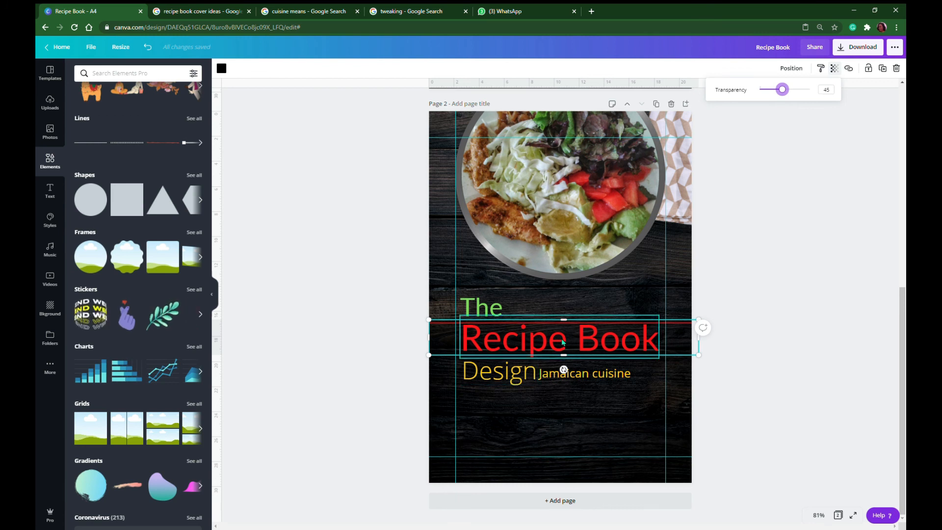
click(591, 414)
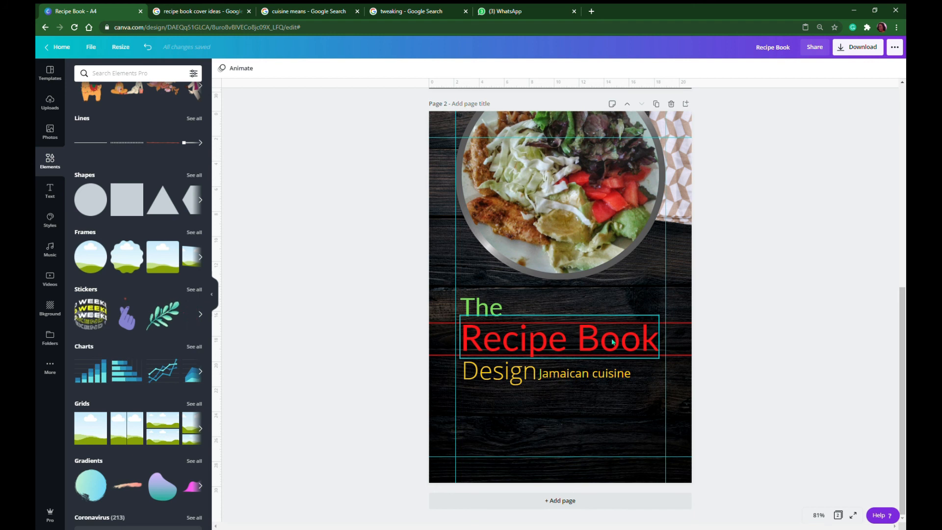
Nudge the lower red line slightly down, just below the descender of "Recipe Book"
click(679, 358)
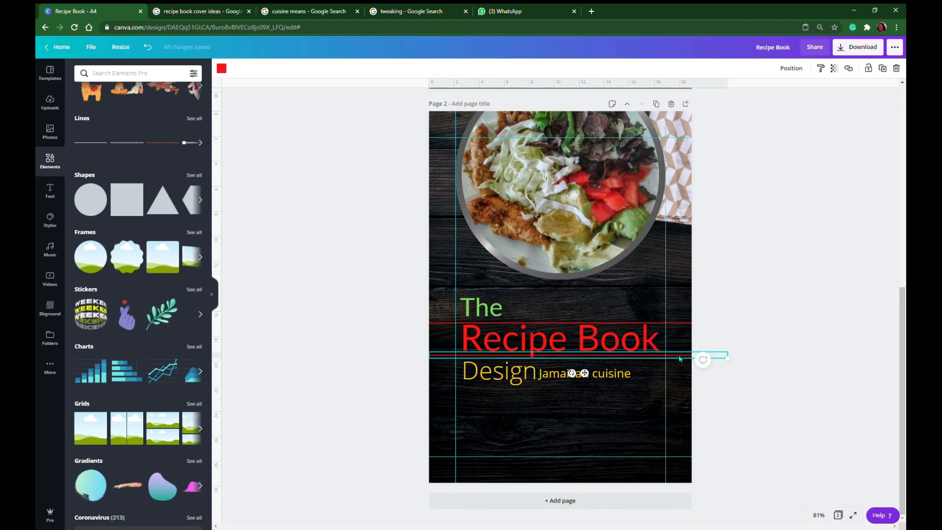
key(Down)
key(Down)
key(Down)
key(Down)
key(Down)
key(Down)
key(Down)
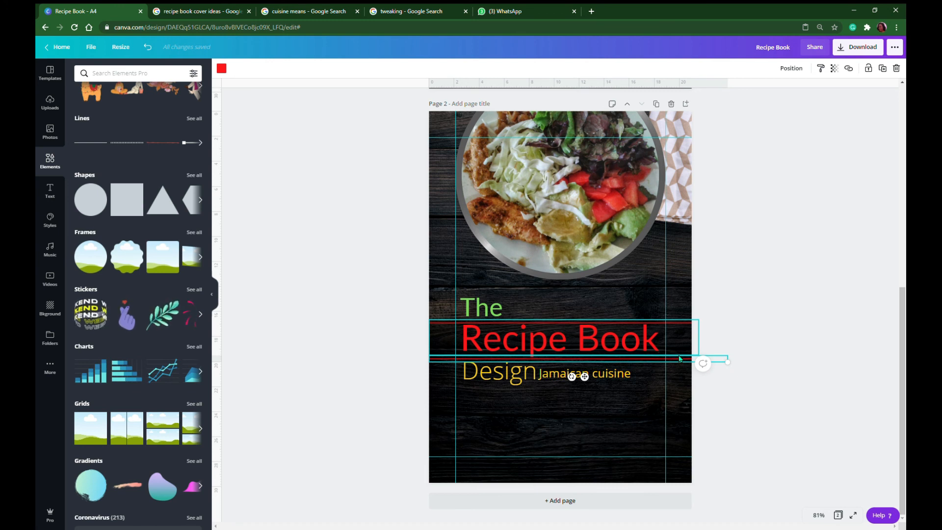
click(755, 406)
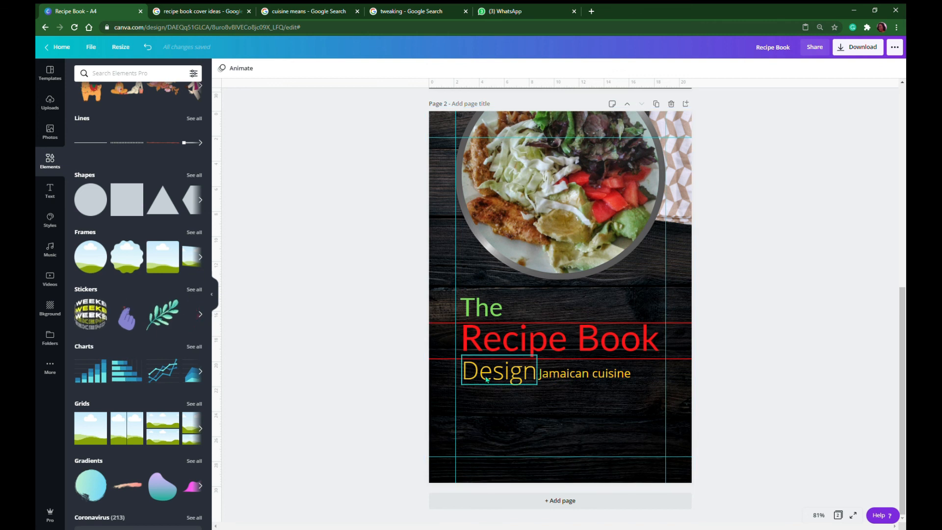
Shift the "Jamaican cuisine" text slightly to the right, leaving a small gap after "Design"
click(564, 382)
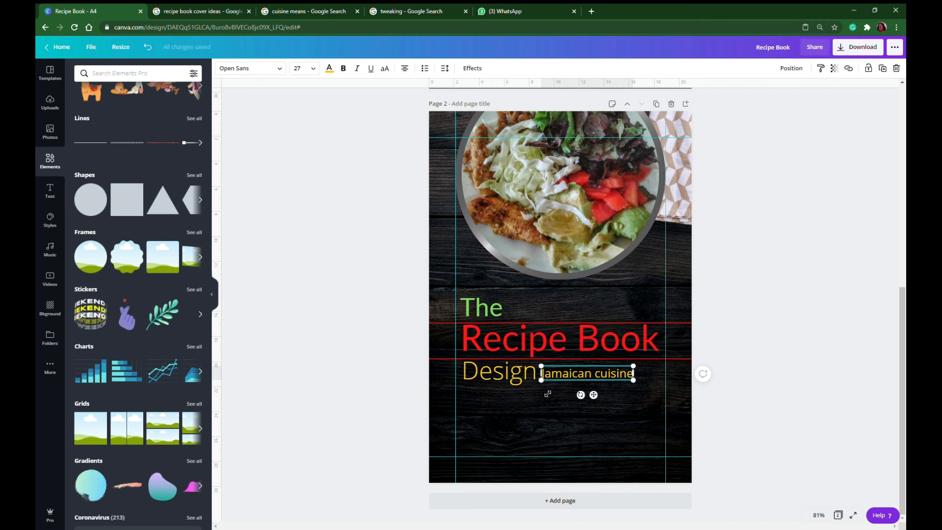
click(739, 346)
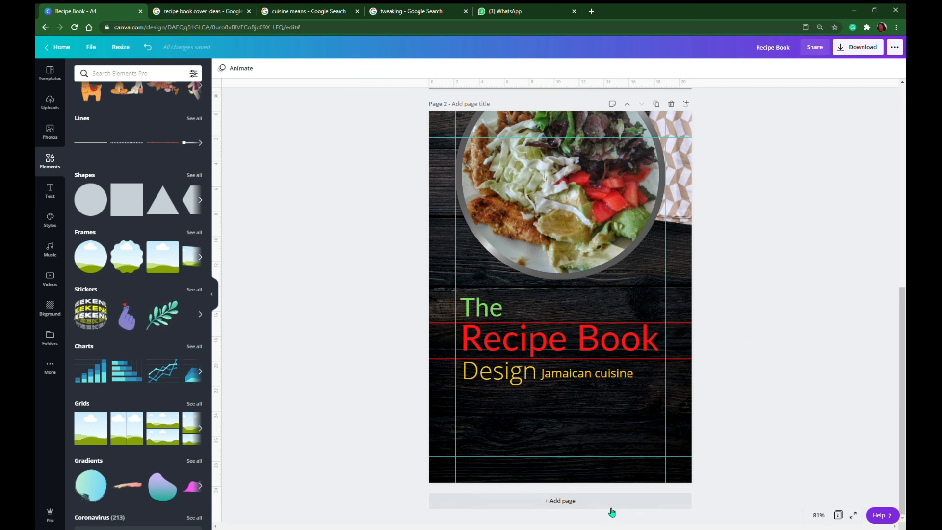
Add a third page, place the uploaded "PURPOSE" book mockup on it, and enlarge it to about the page's width
click(571, 501)
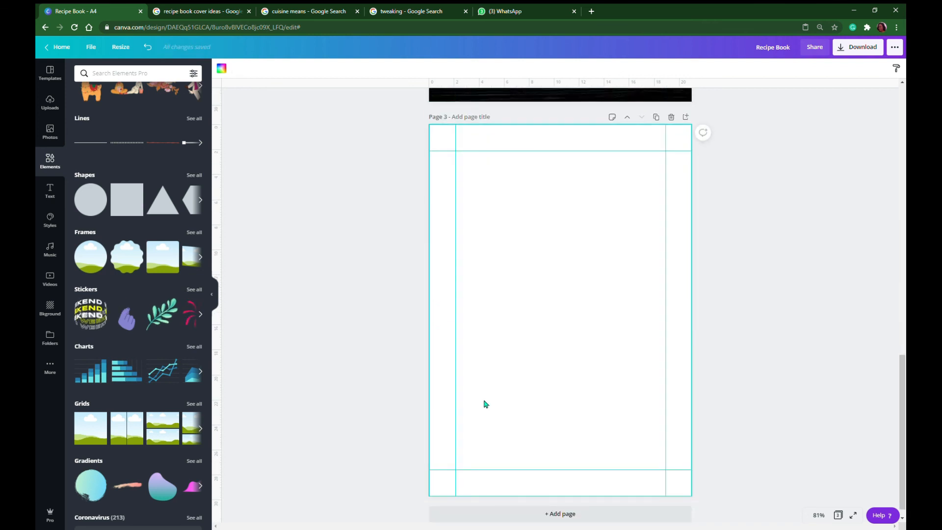
click(50, 102)
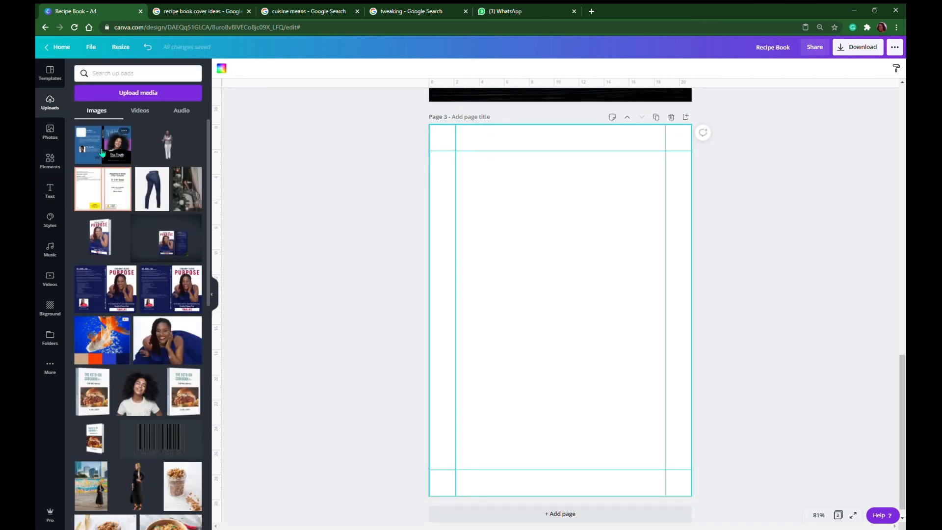
click(105, 238)
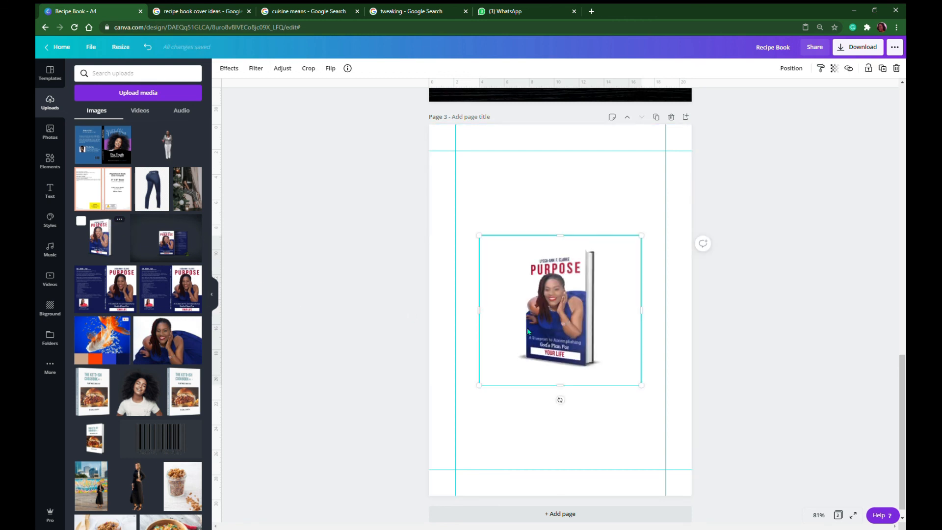
drag(478, 239, 419, 179)
drag(646, 186, 720, 158)
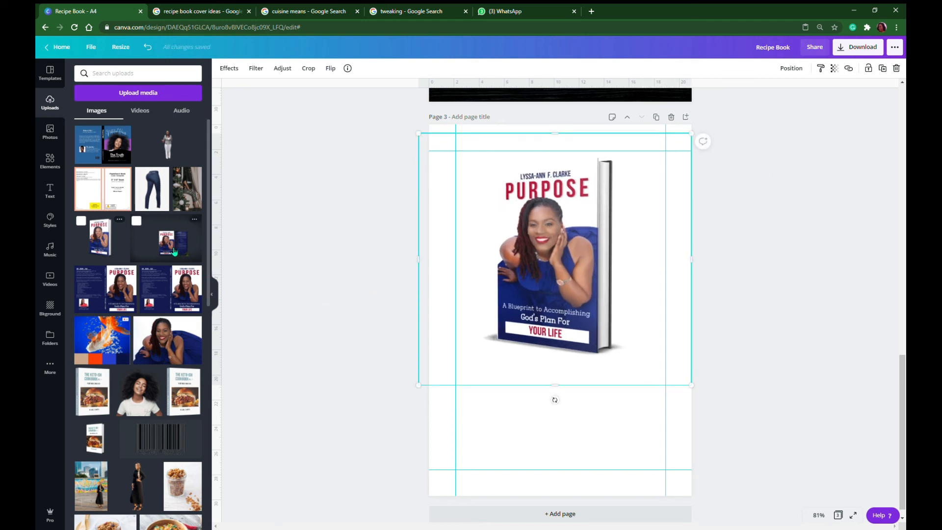
Add the uploaded "50 Soul Food Vegan Recipes" book mockup to page 3, enlarge it, and place it low on the page, overlapping the "PURPOSE" mockup
scroll(150, 290, down, 3)
scroll(149, 290, down, 1)
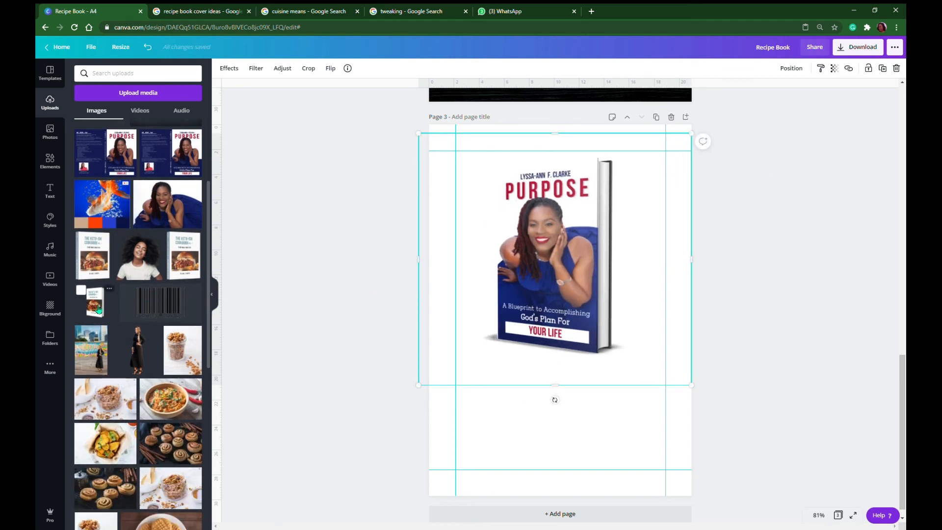
scroll(98, 308, down, 3)
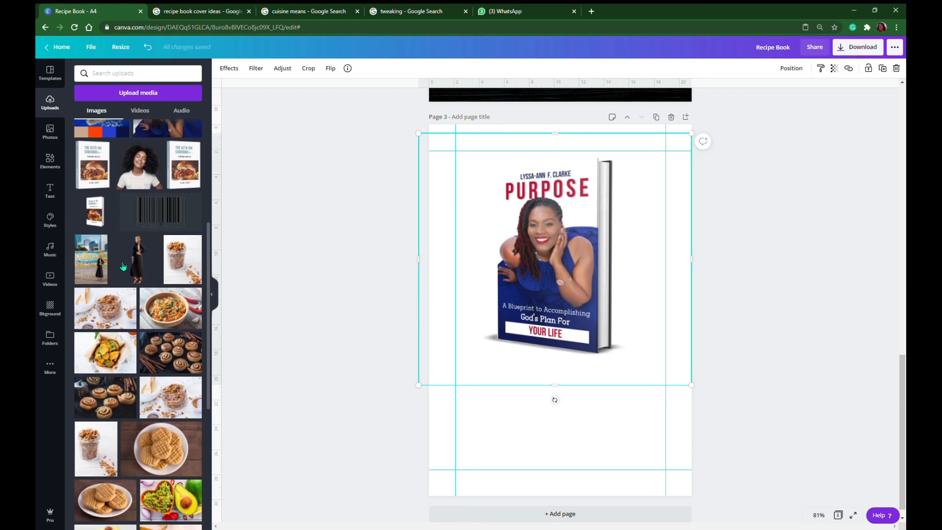
scroll(156, 244, down, 5)
scroll(157, 244, down, 10)
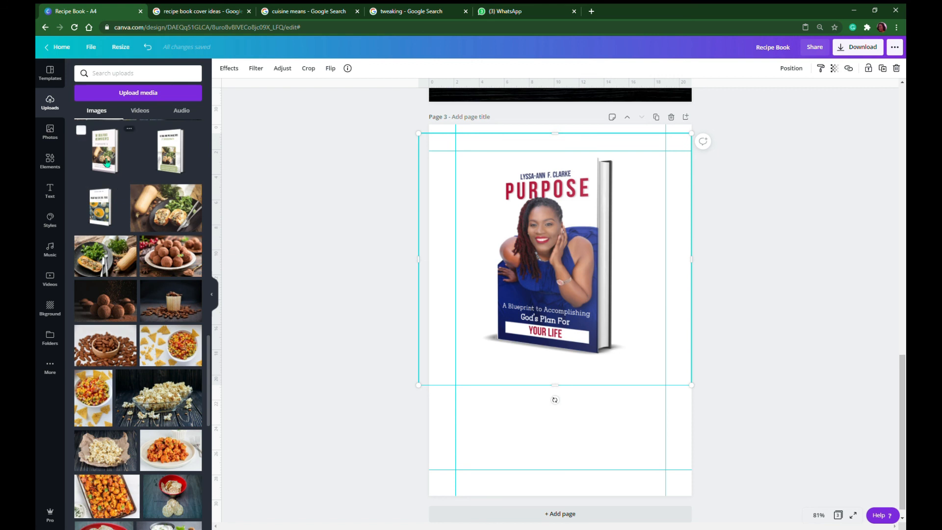
click(108, 160)
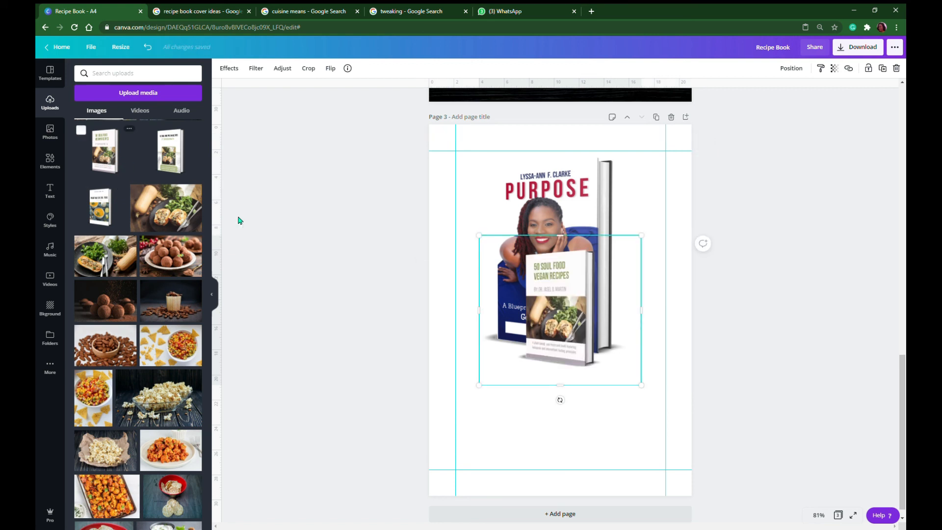
drag(479, 237, 376, 208)
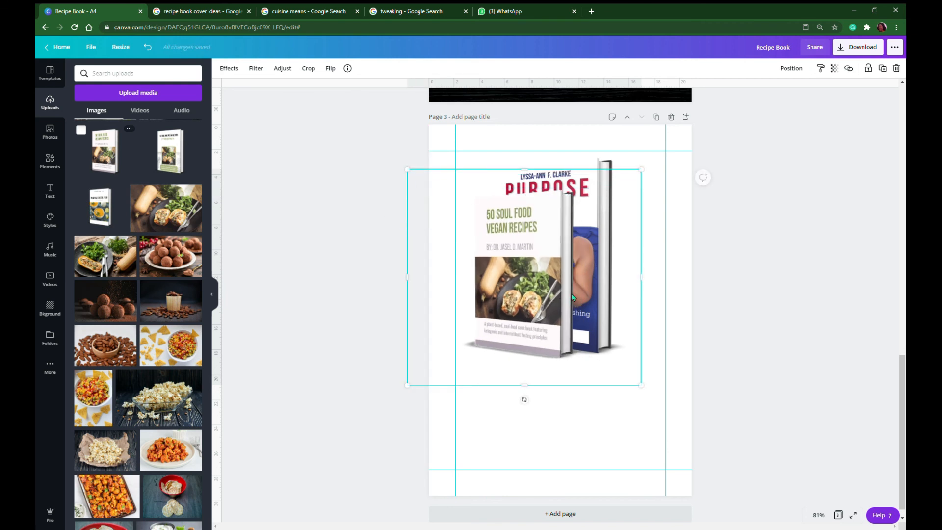
drag(550, 299, 536, 403)
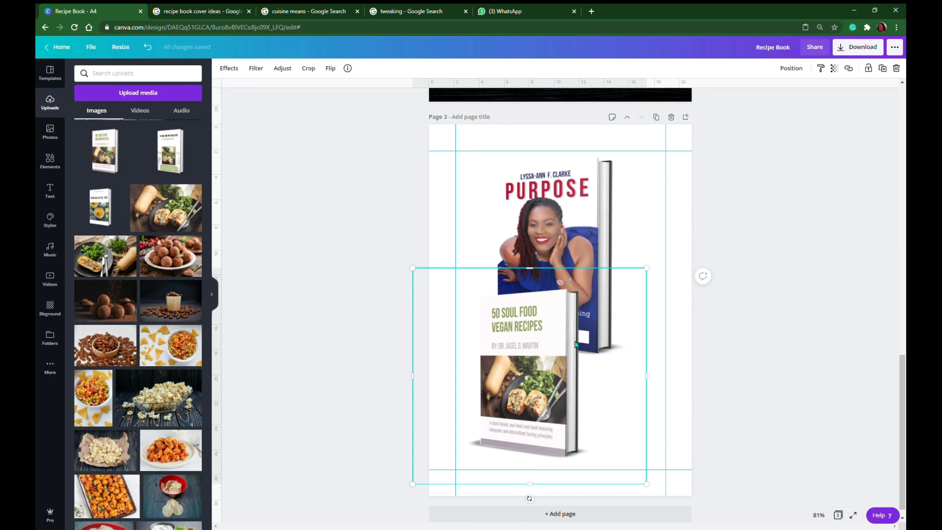
scroll(569, 334, up, 5)
scroll(570, 338, up, 2)
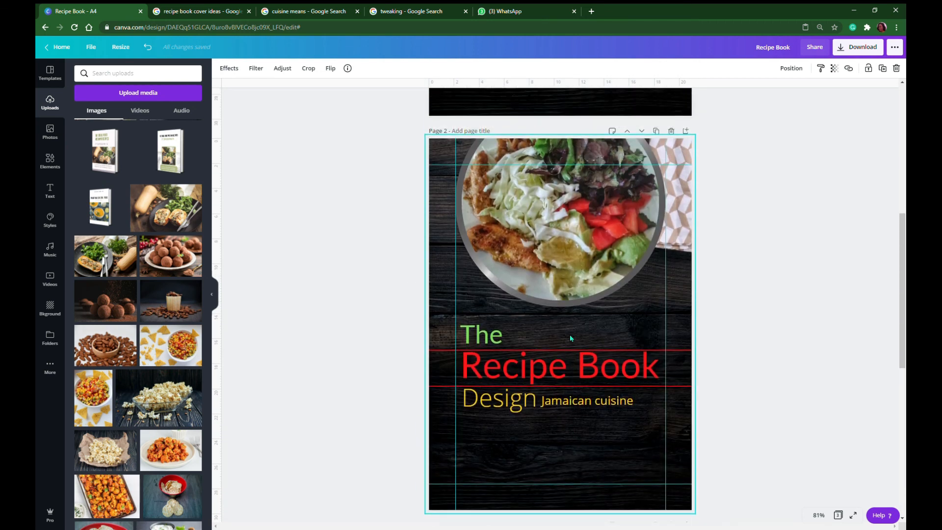
scroll(569, 335, down, 8)
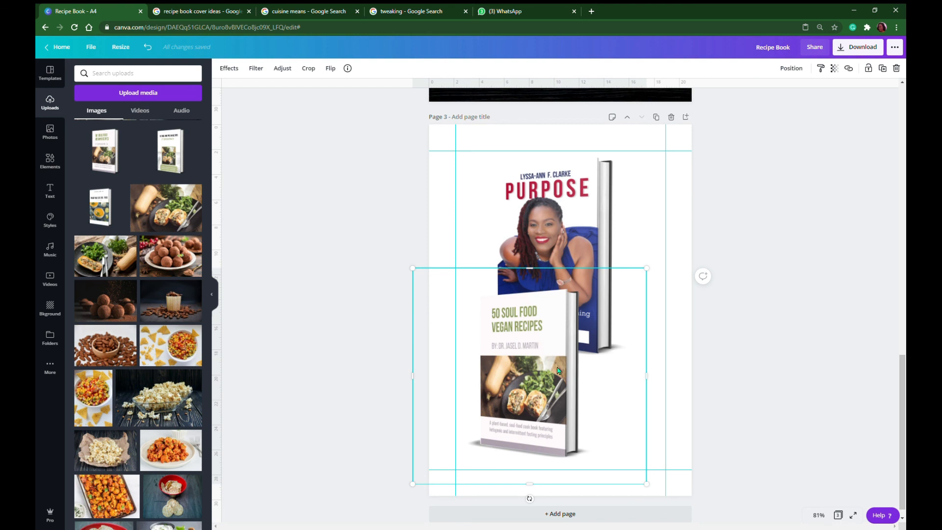
Turn off the rulers and guides so the page 2 cover shows without overlays, and deselect the mockup
scroll(568, 377, down, 1)
scroll(526, 319, up, 8)
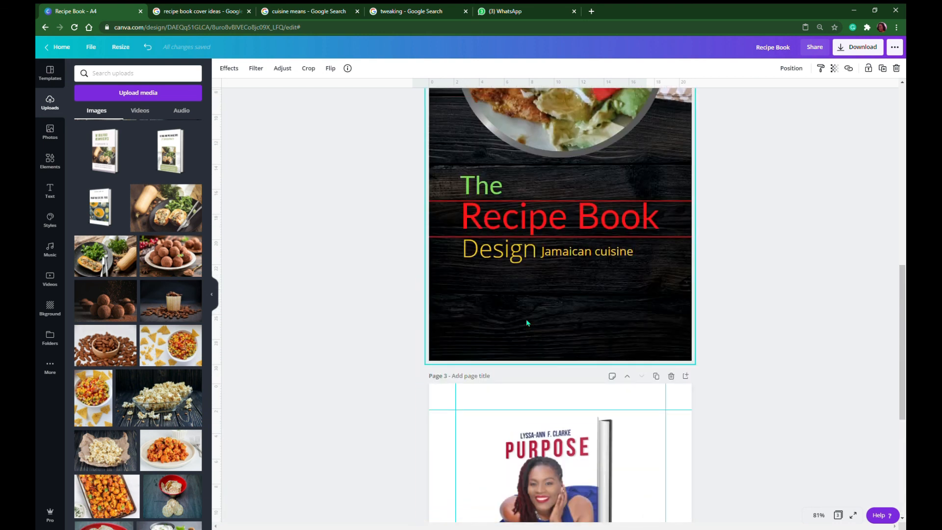
scroll(647, 303, down, 1)
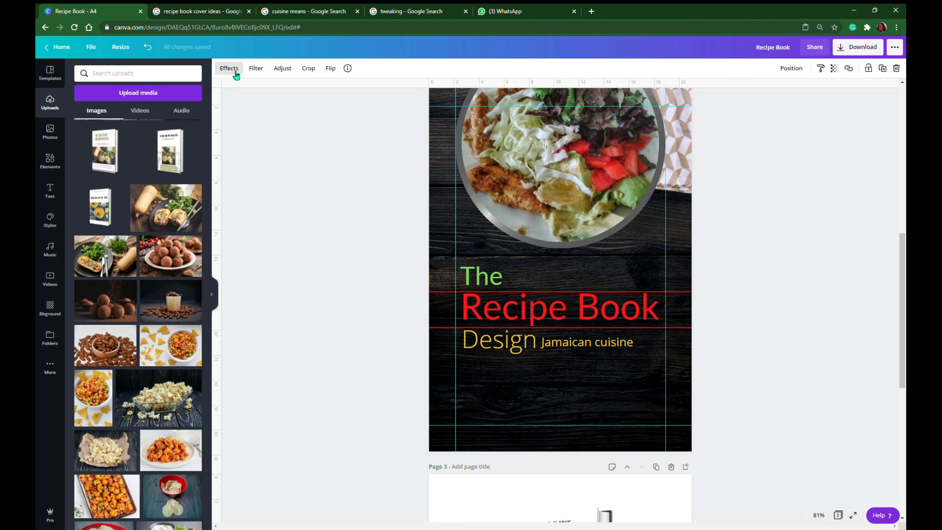
click(93, 49)
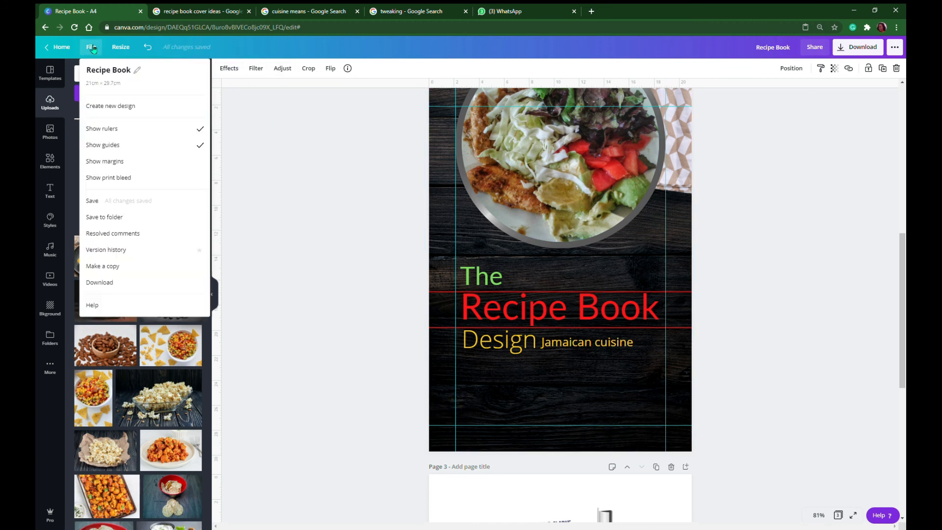
click(118, 135)
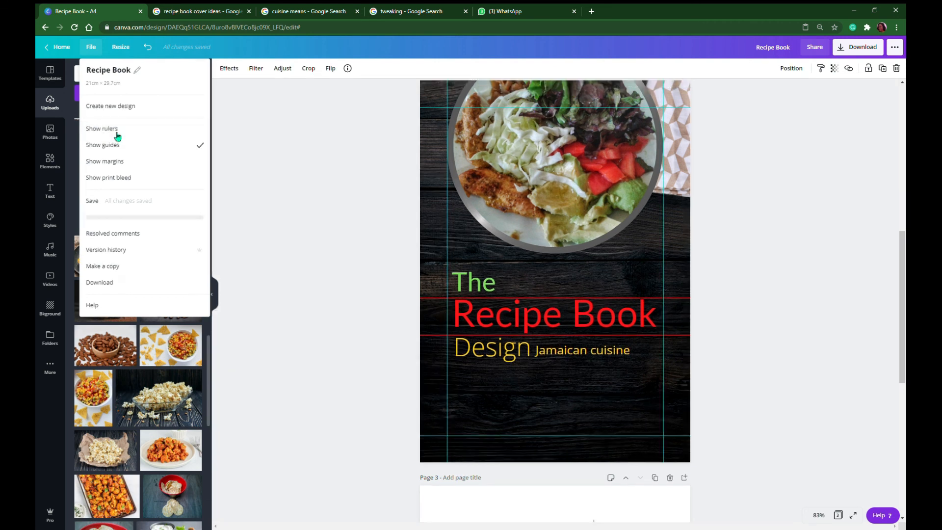
click(91, 47)
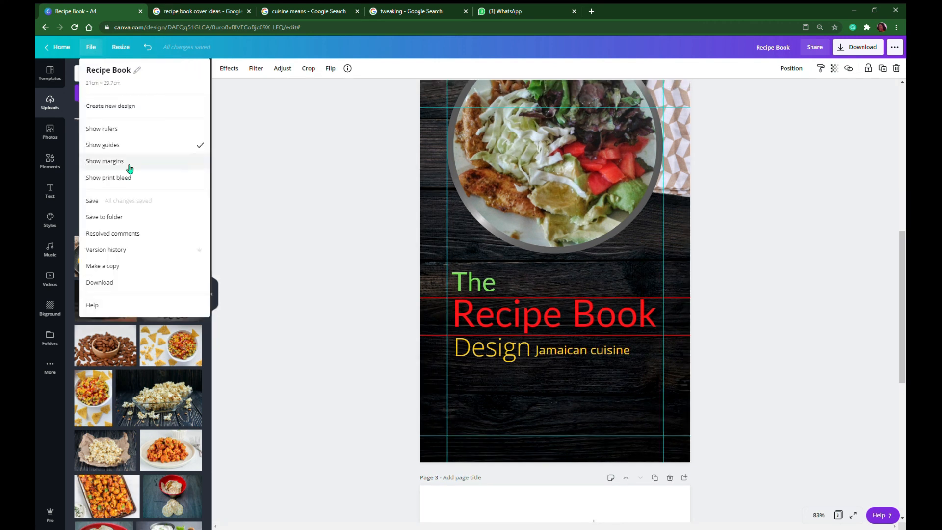
click(129, 146)
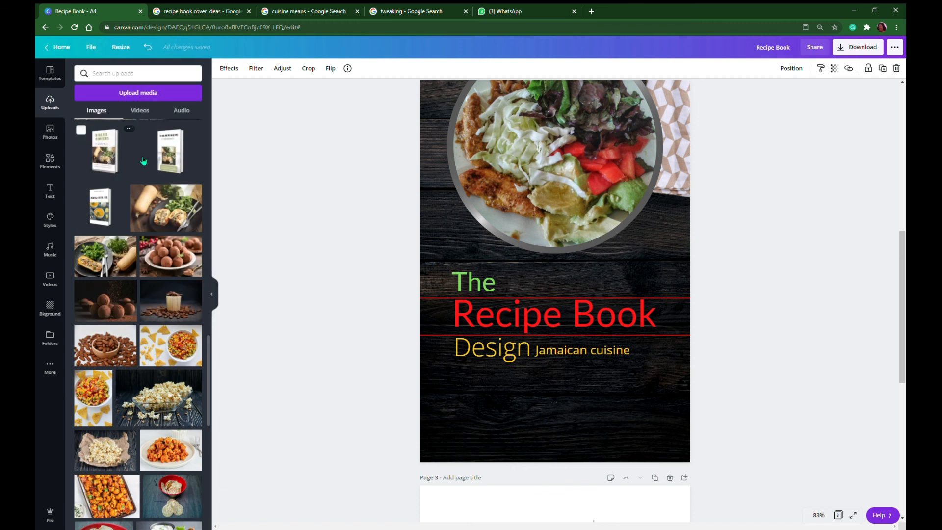
click(273, 235)
Compare the recipe book cover on page 2 with the original version on page 1
scroll(746, 321, up, 3)
scroll(746, 323, down, 3)
scroll(747, 316, up, 1)
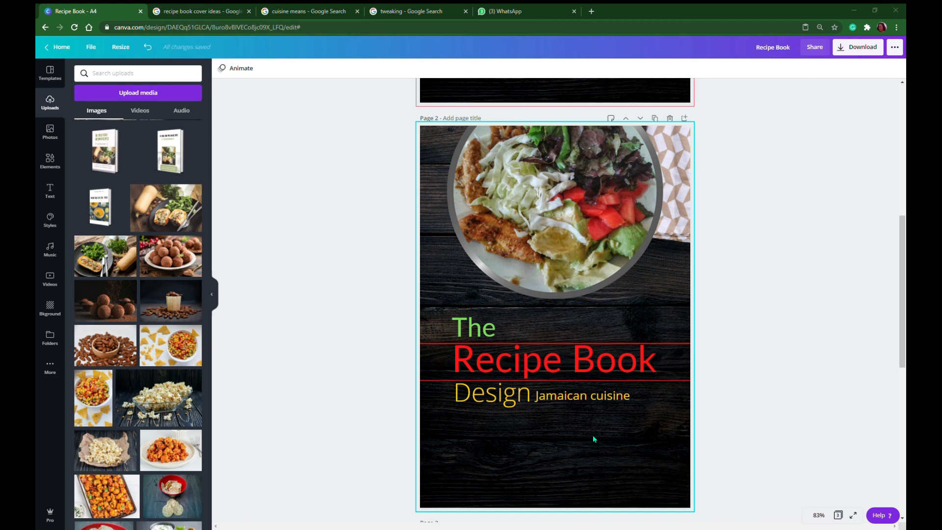
scroll(326, 333, up, 8)
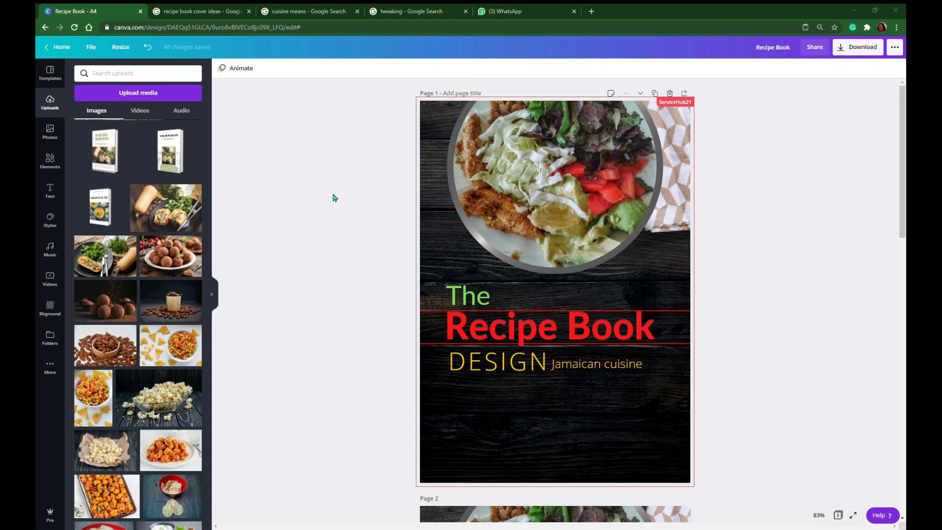
scroll(572, 211, down, 10)
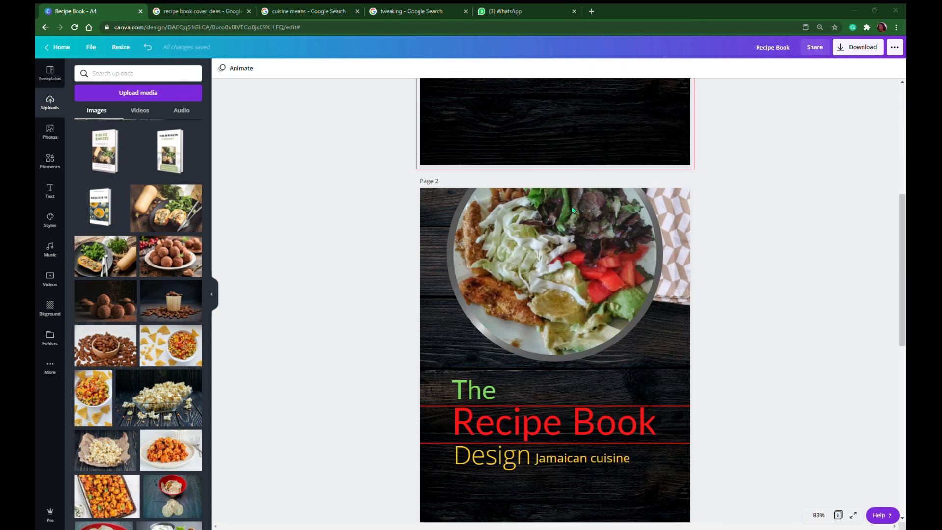
scroll(572, 211, up, 2)
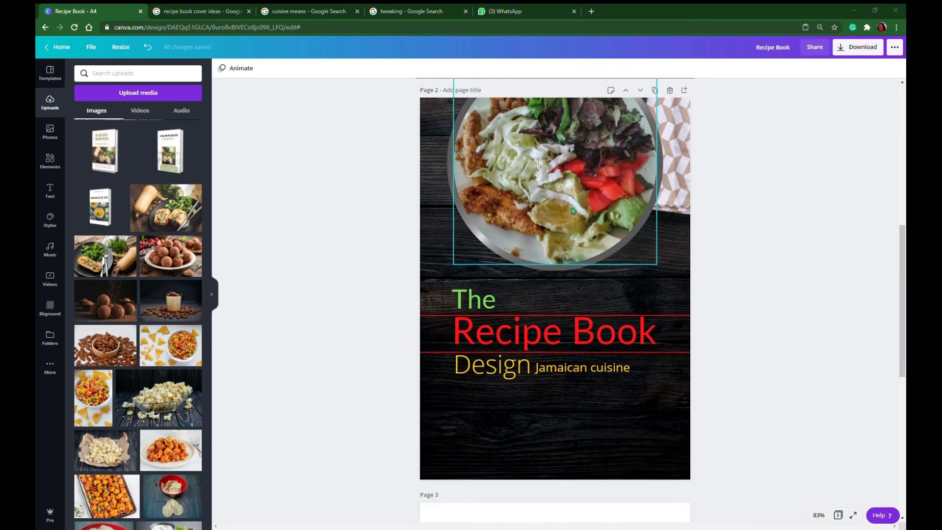